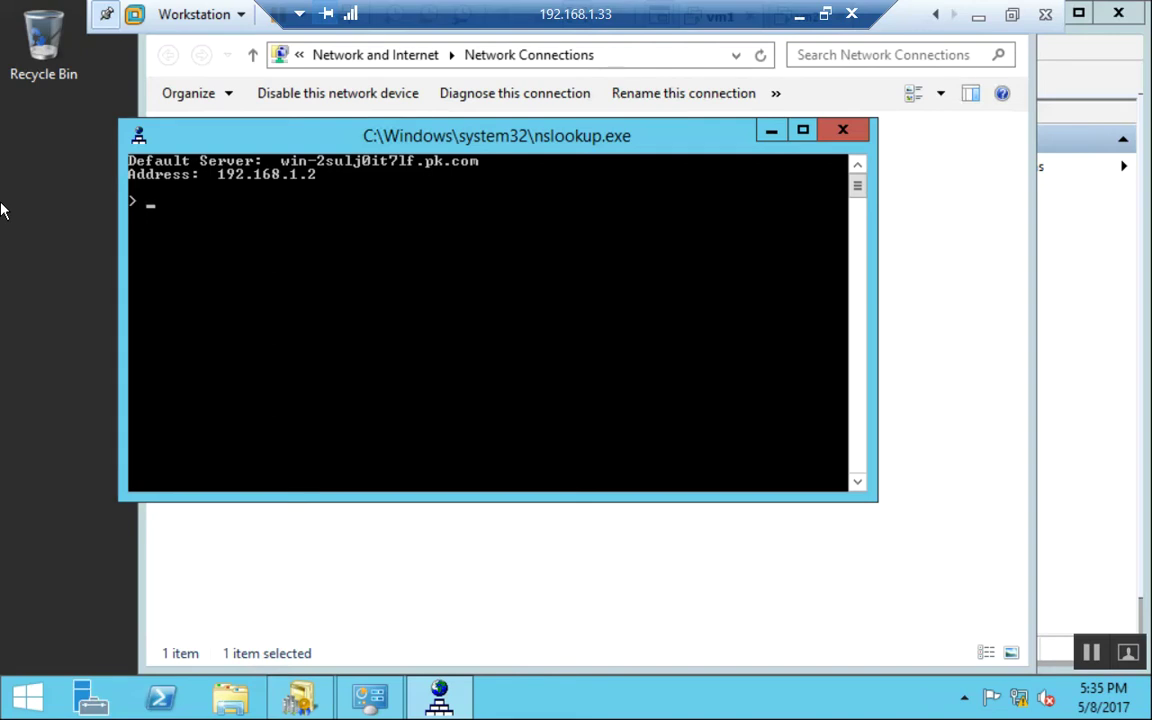
# Start nslookup at the console prompt, then exit it.
pyautogui.press('Return')
pyautogui.write('nslookup')
pyautogui.press('Return')
pyautogui.write('exit')
pyautogui.press('Return')
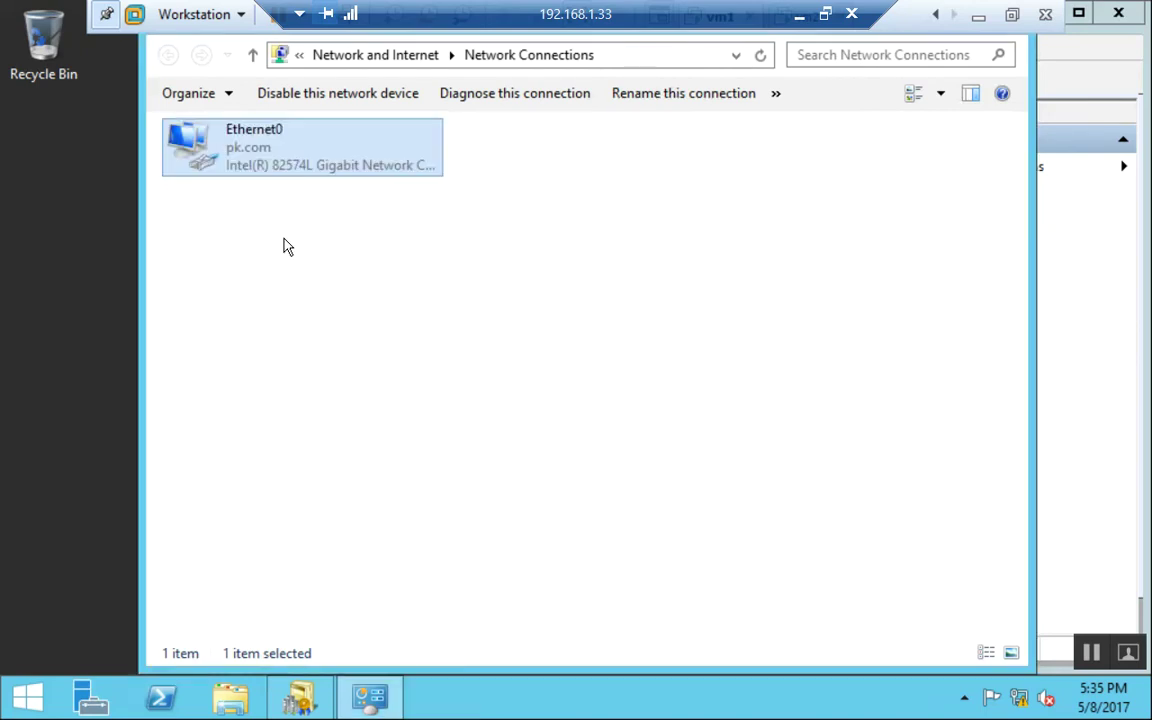
# Relaunch nslookup, resolve 192.168.1.2 and pk.com, then exit the console.
pyautogui.press('super+r')
pyautogui.press('Return')
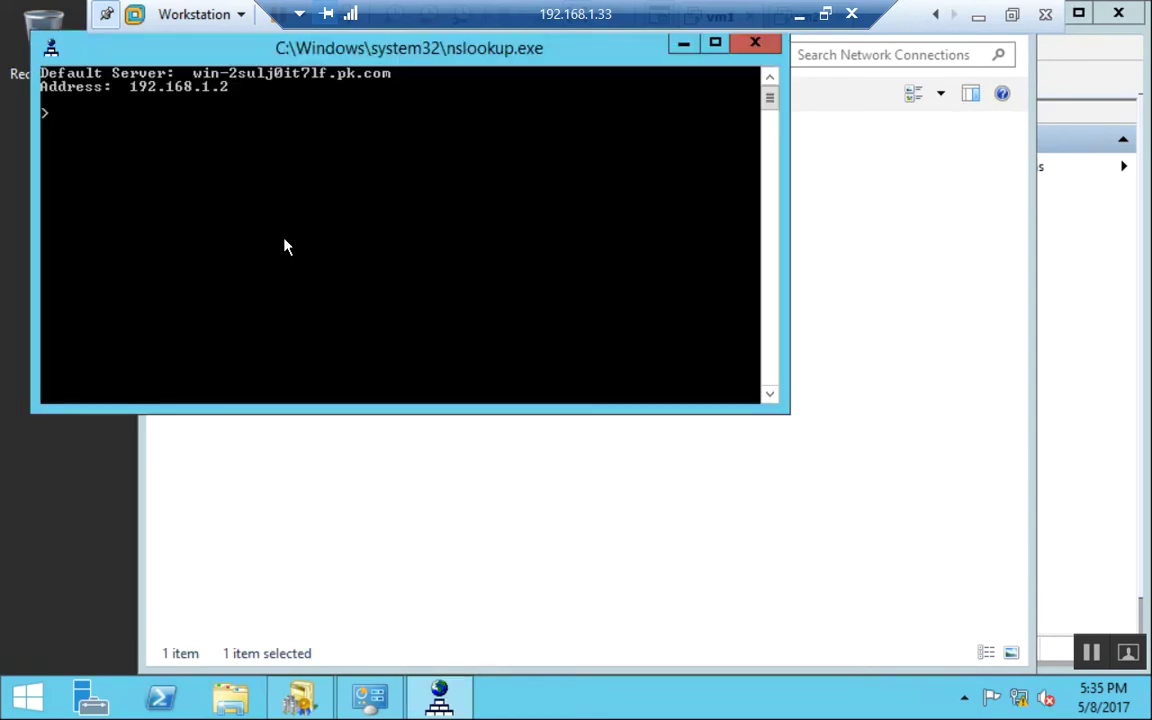
pyautogui.write('192.168.1.2')
pyautogui.press('Return')
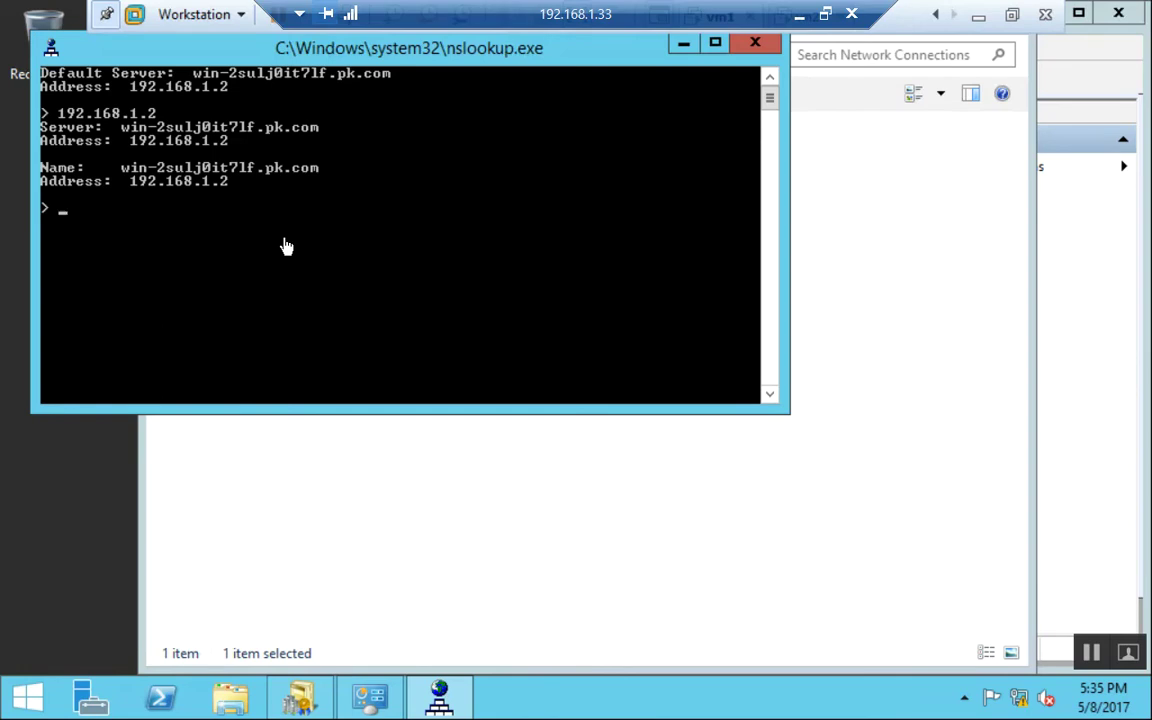
pyautogui.write('pk.com')
pyautogui.press('Return')
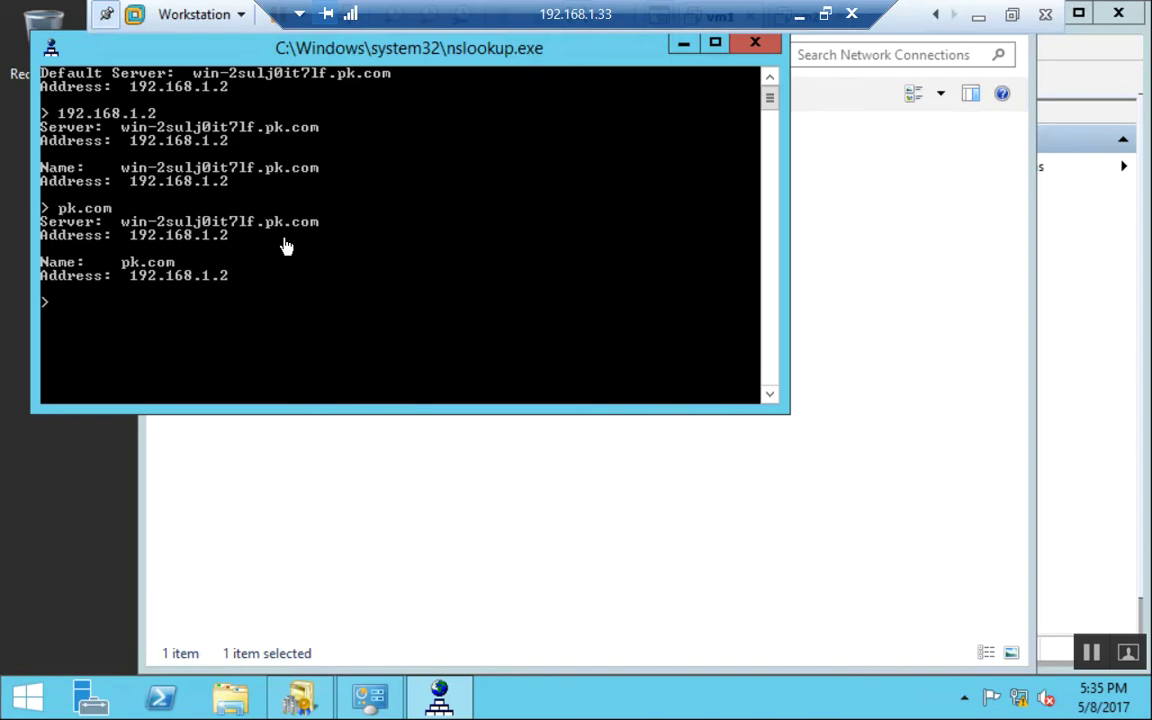
pyautogui.write('exit')
pyautogui.press('Return')
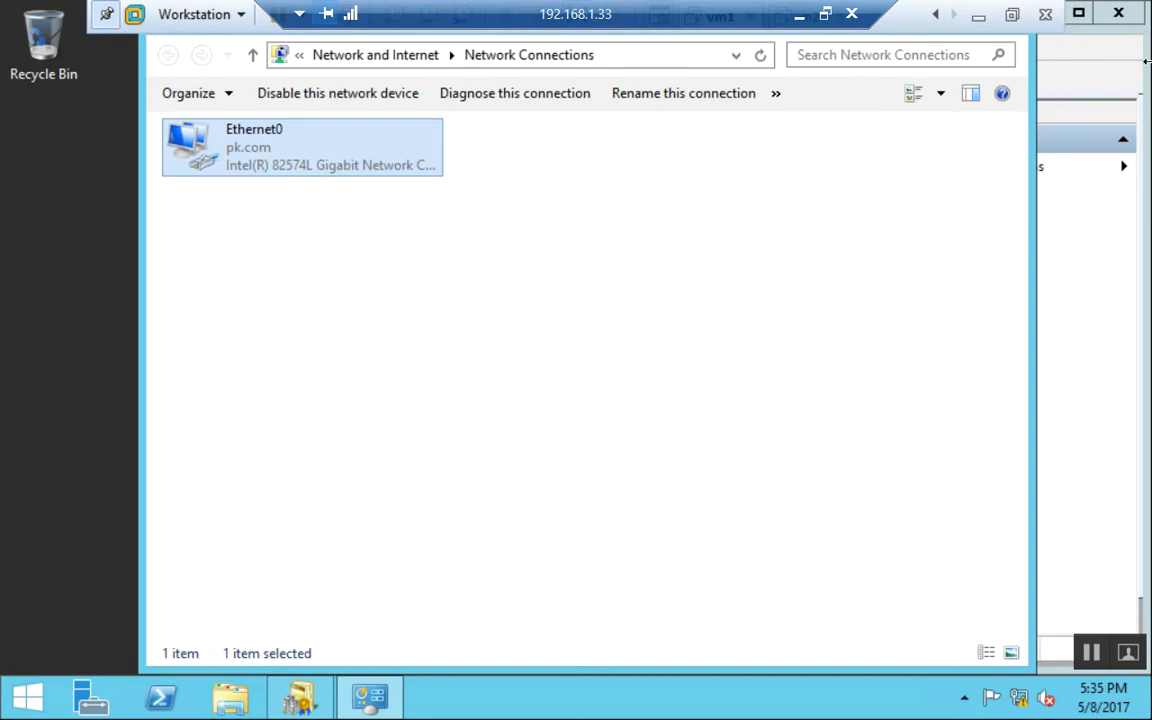
# Leave full-screen view, close Network Connections, and switch to the vm2 machine.
pyautogui.click(978, 14)
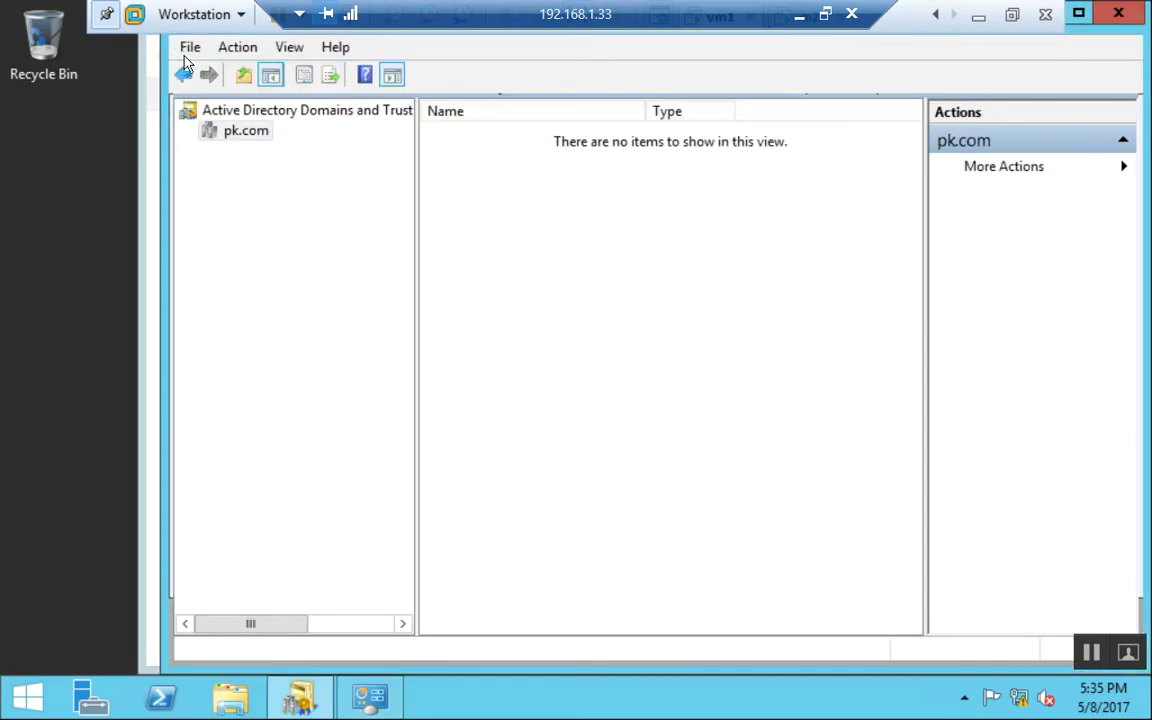
pyautogui.click(141, 127)
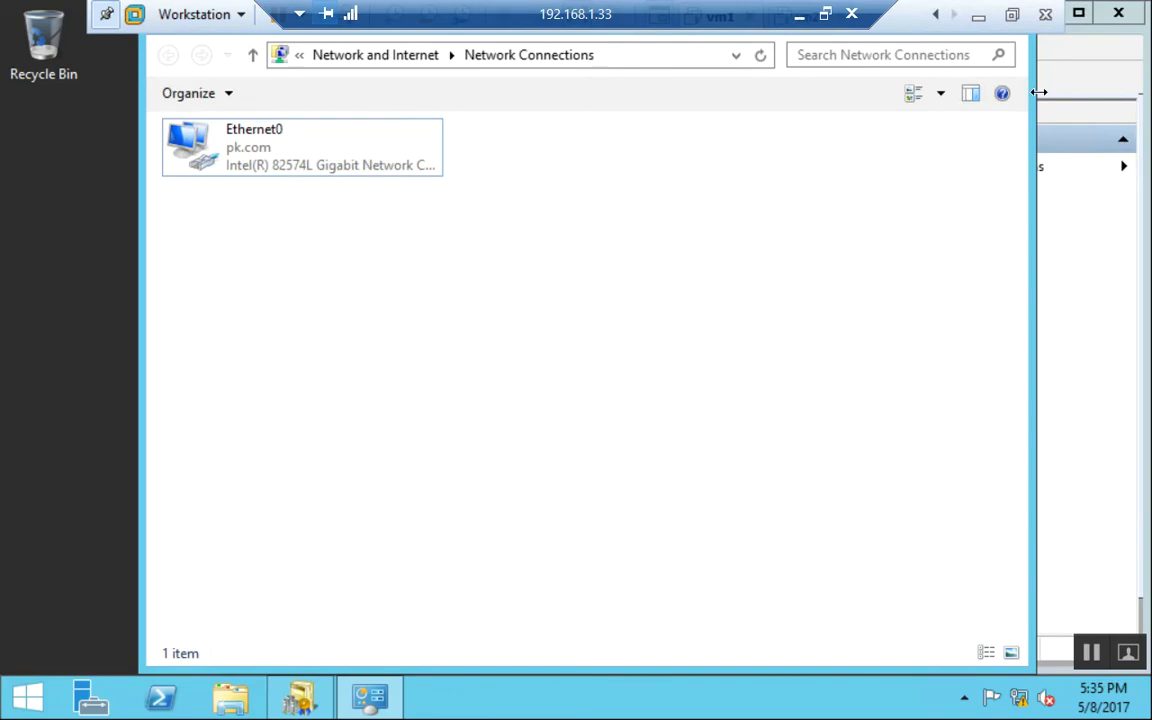
pyautogui.click(1012, 16)
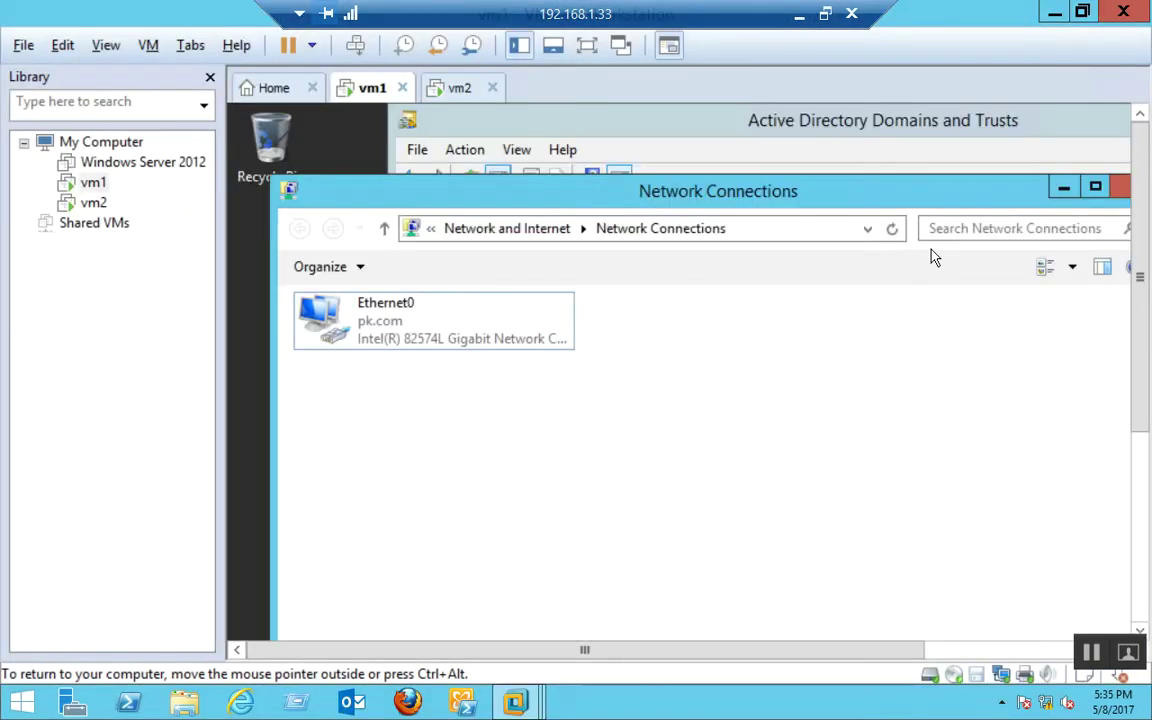
pyautogui.doubleClick(290, 189)
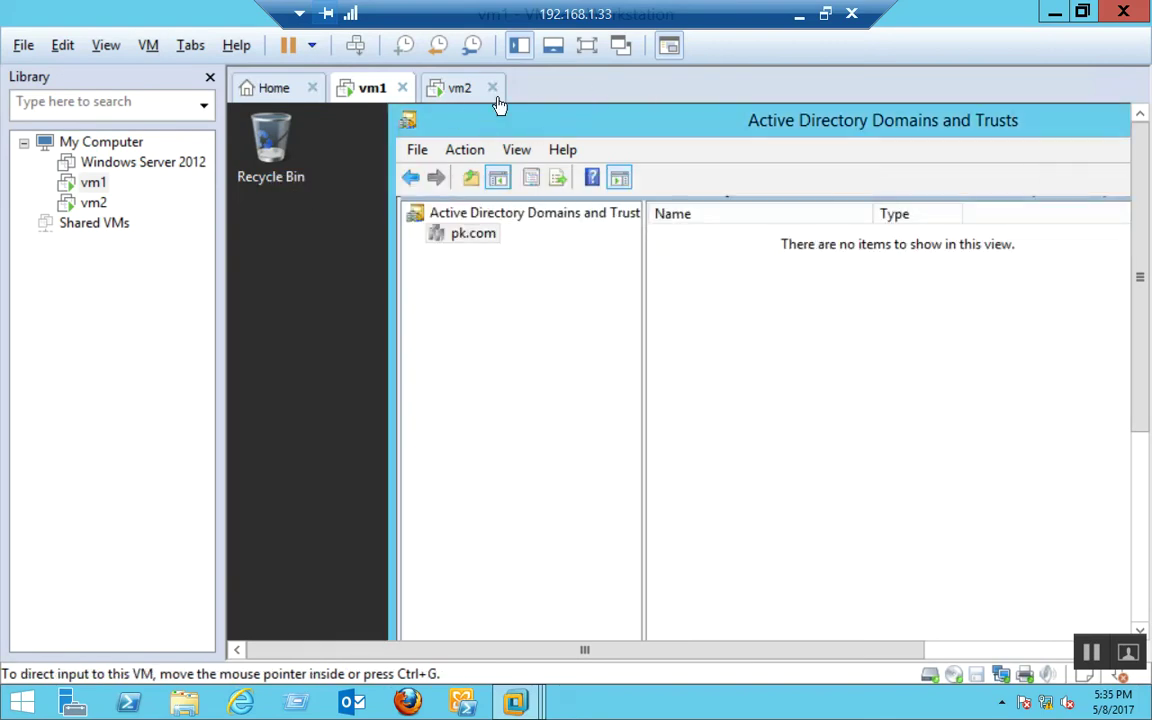
pyautogui.click(463, 92)
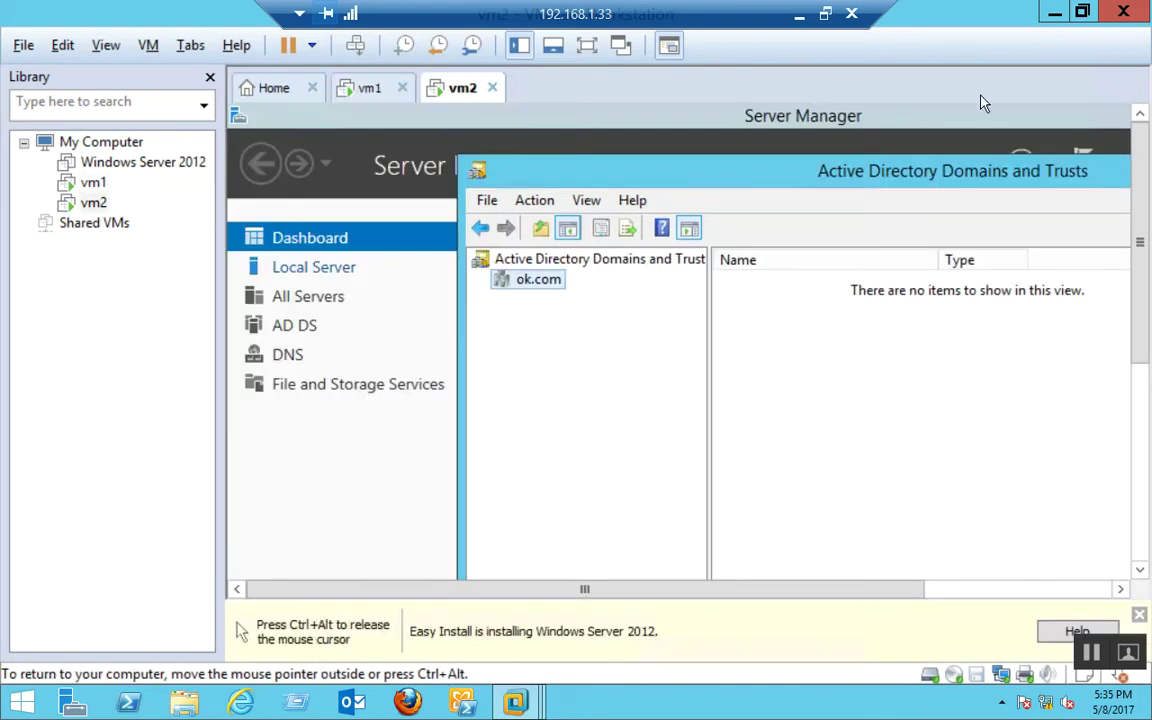
# Close Active Directory Domains and Trusts on vm2 and launch DNS from Server Manager's Tools.
pyautogui.doubleClick(478, 173)
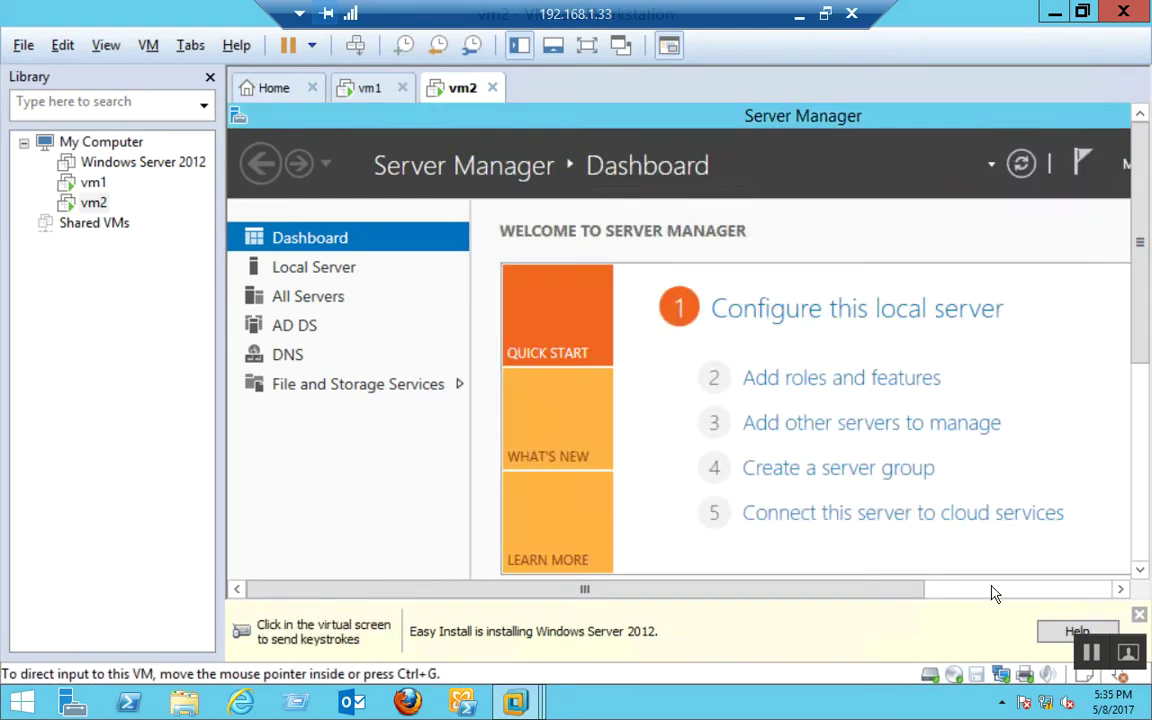
pyautogui.click(993, 592)
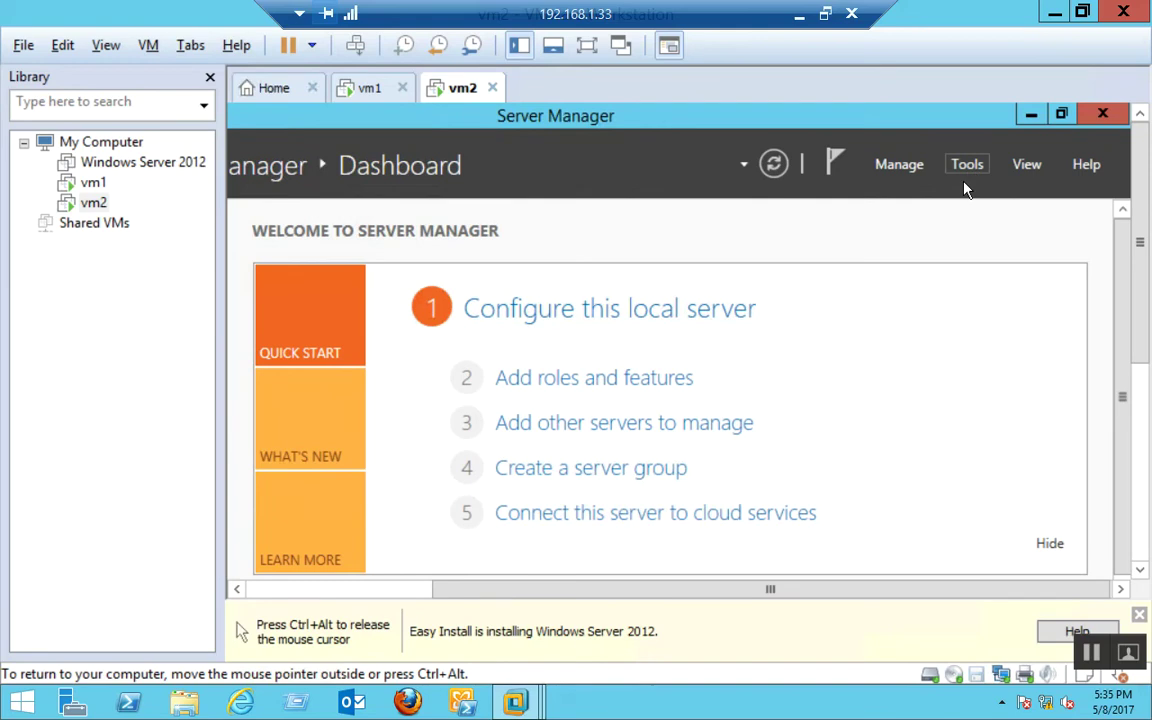
pyautogui.click(966, 166)
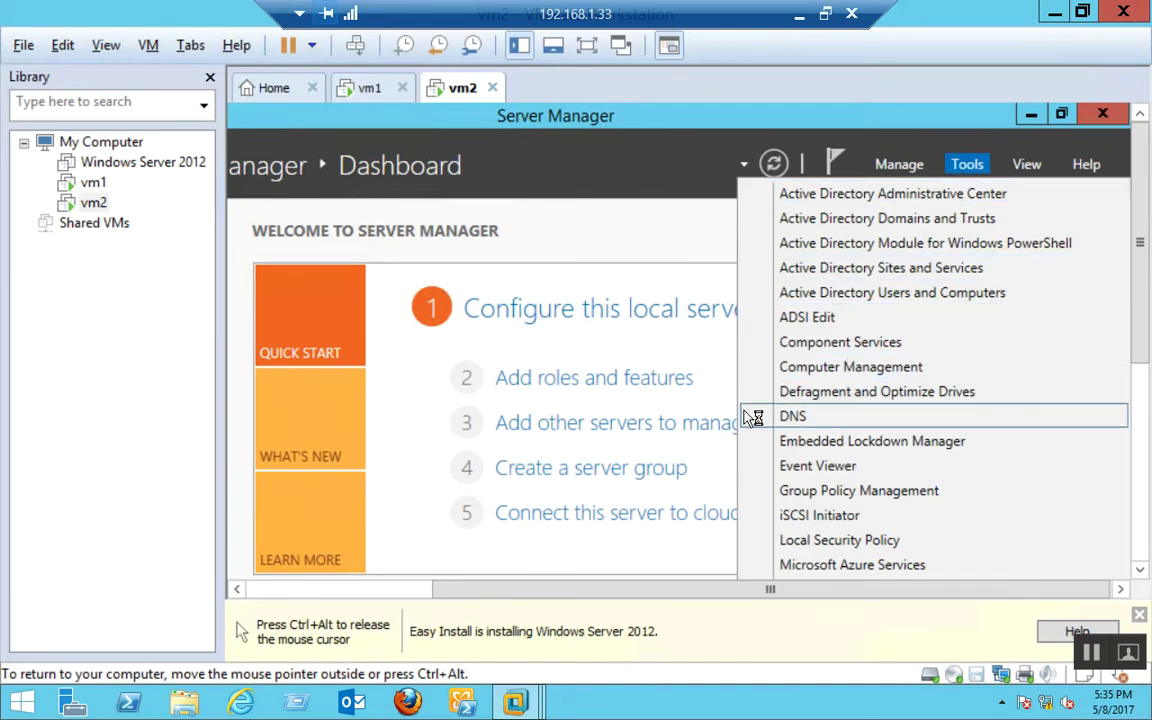
pyautogui.click(825, 422)
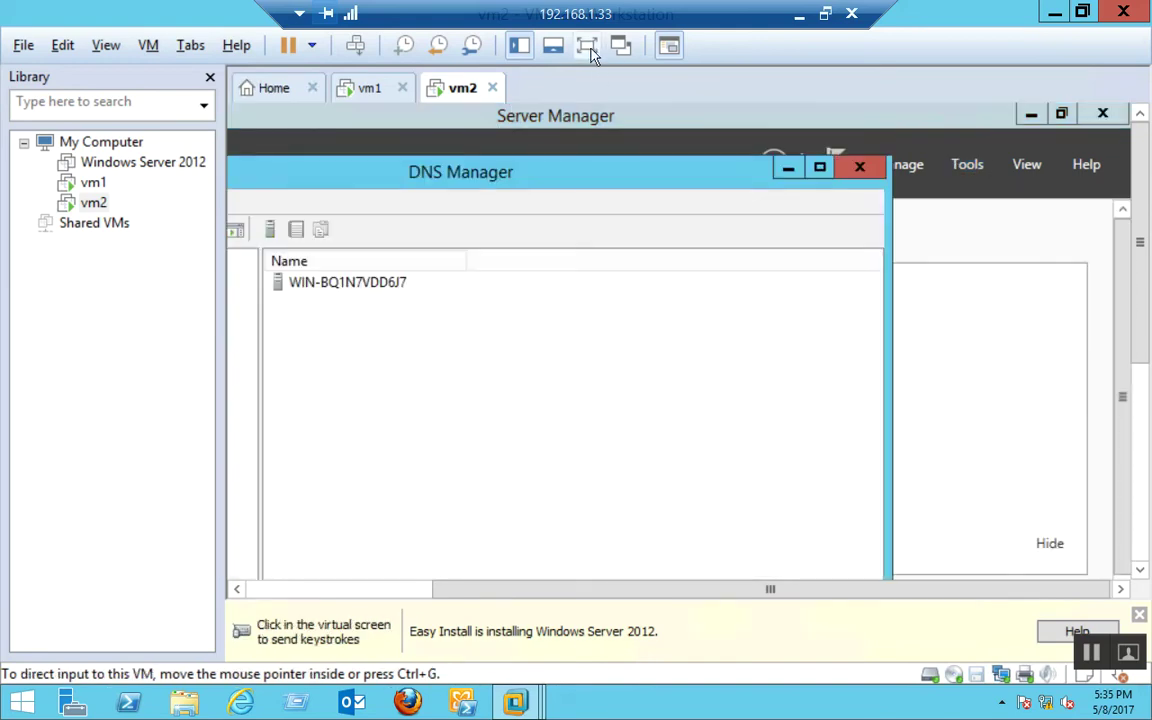
# Start a new IPv4 reverse lookup zone, keeping the default primary type and domain replication.
pyautogui.click(588, 47)
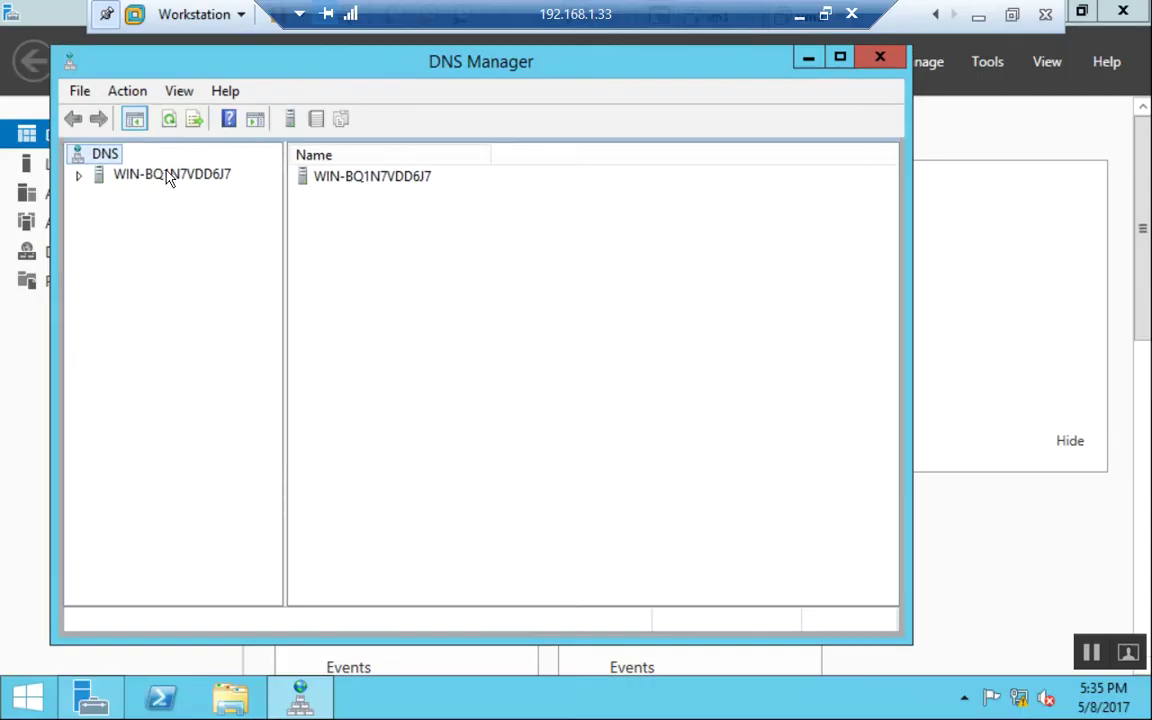
pyautogui.click(170, 180)
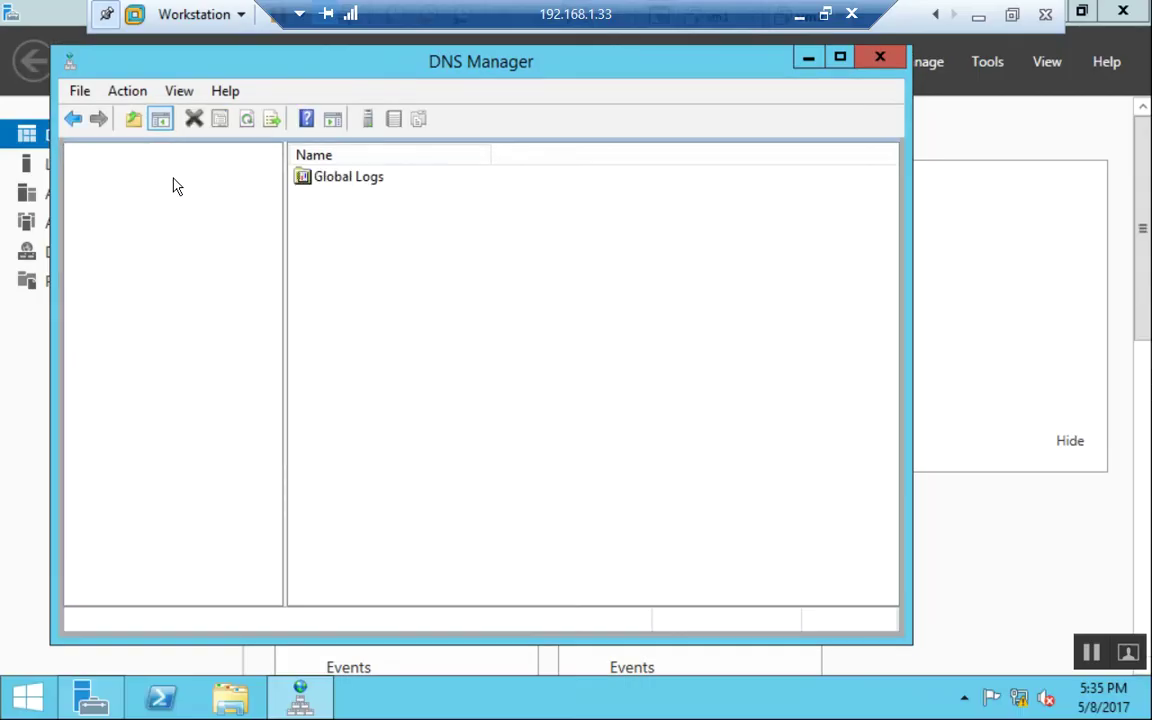
pyautogui.doubleClick(185, 215)
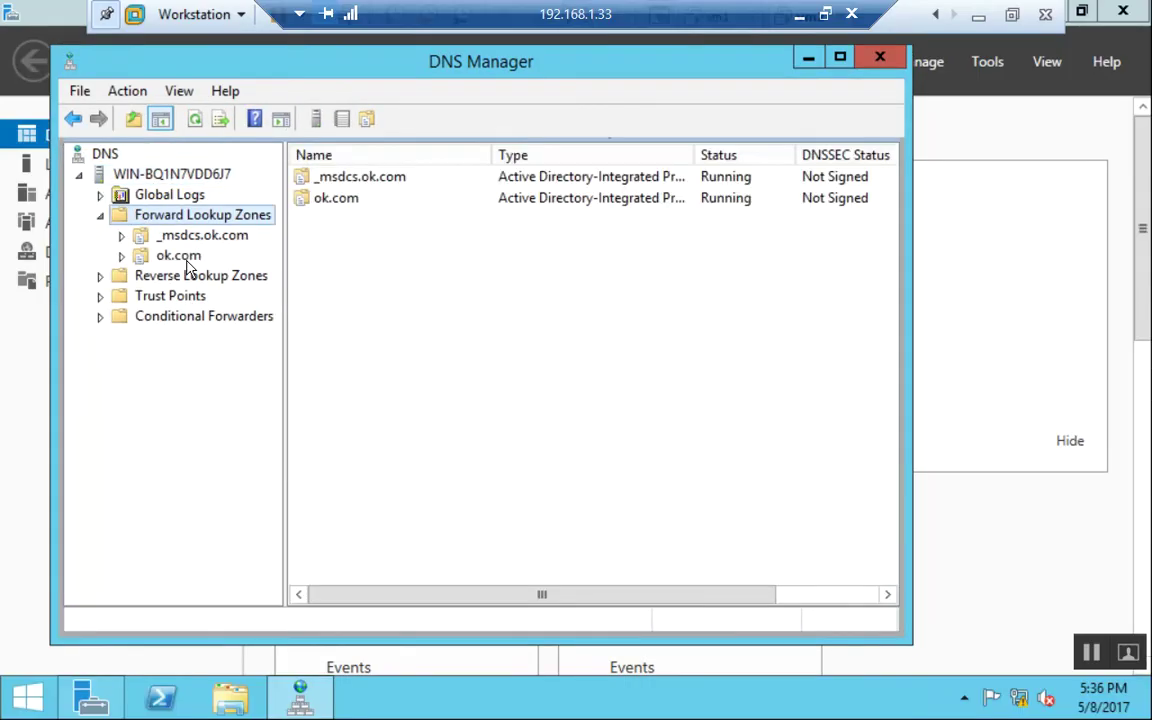
pyautogui.doubleClick(185, 258)
pyautogui.click(204, 401)
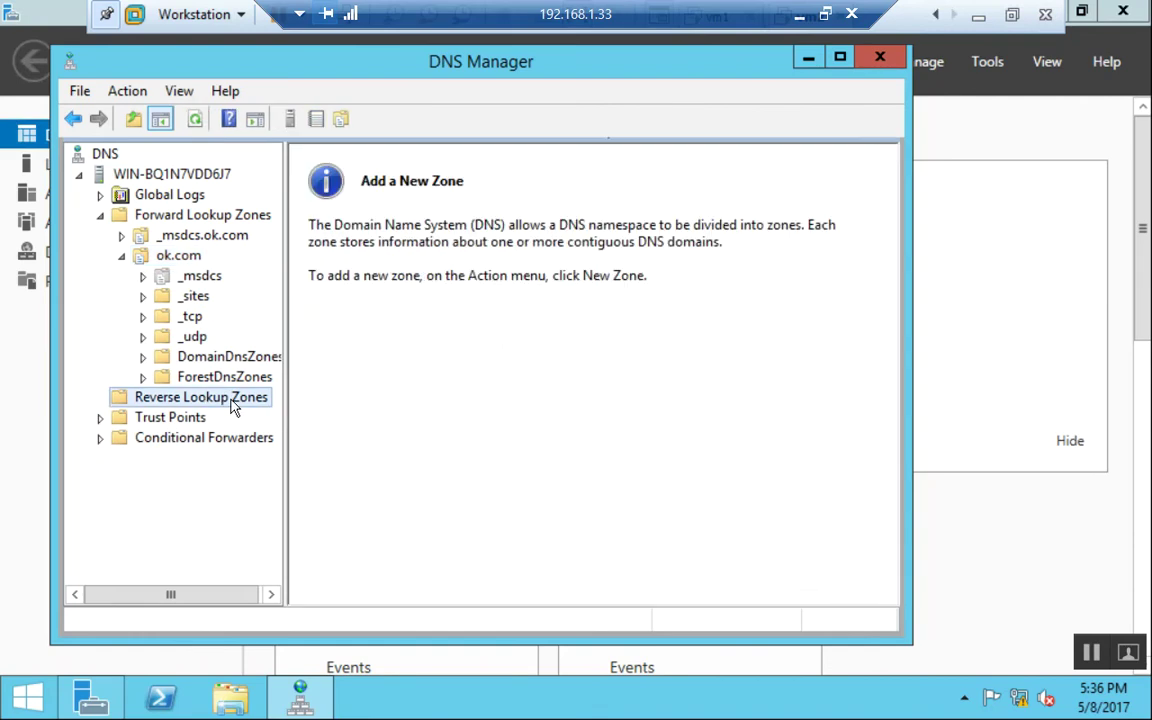
pyautogui.rightClick(236, 401)
pyautogui.click(290, 416)
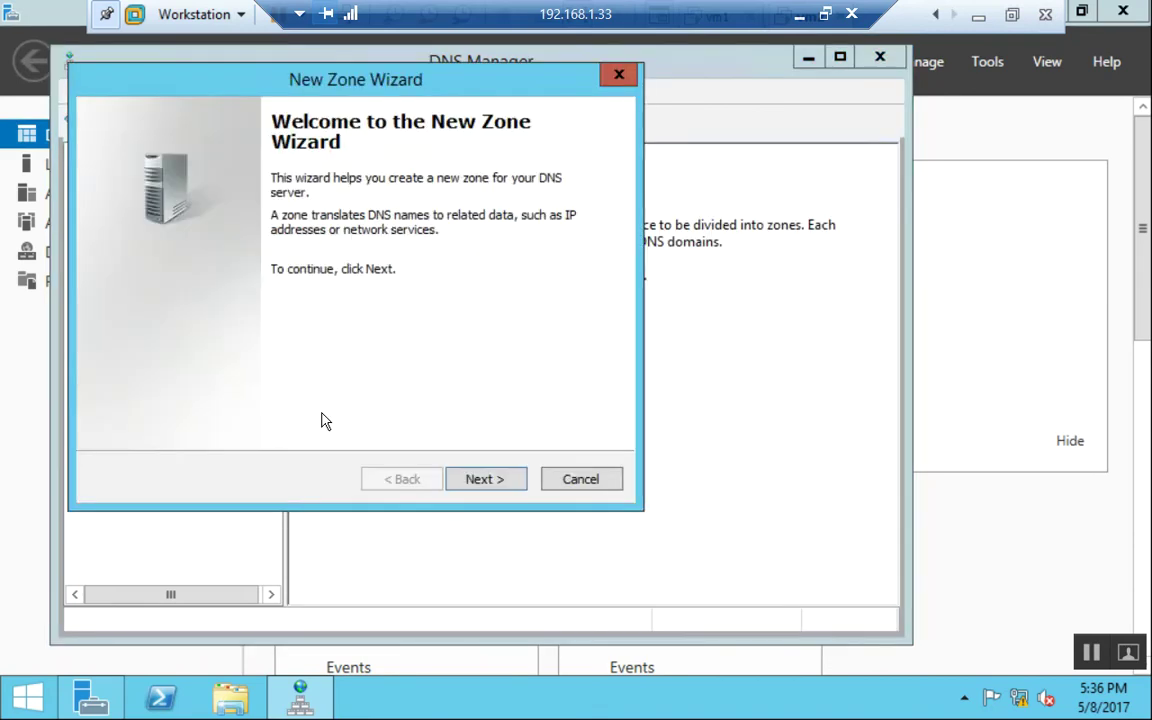
pyautogui.click(480, 482)
pyautogui.click(481, 482)
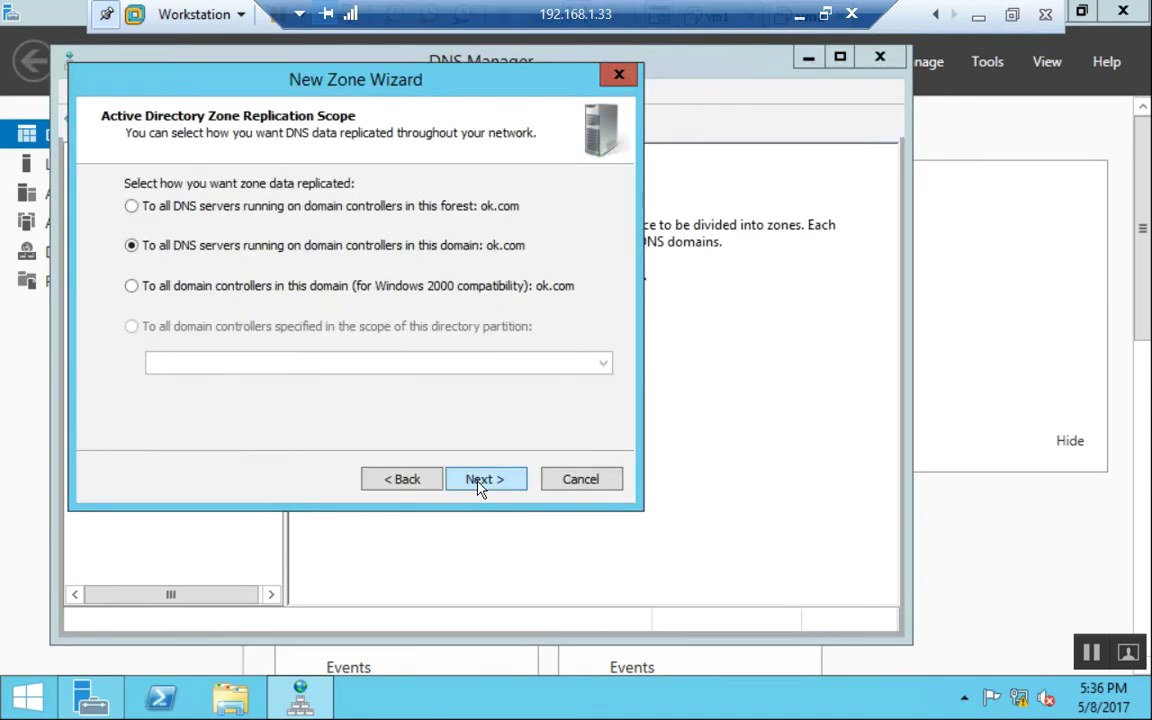
pyautogui.click(481, 482)
pyautogui.click(480, 480)
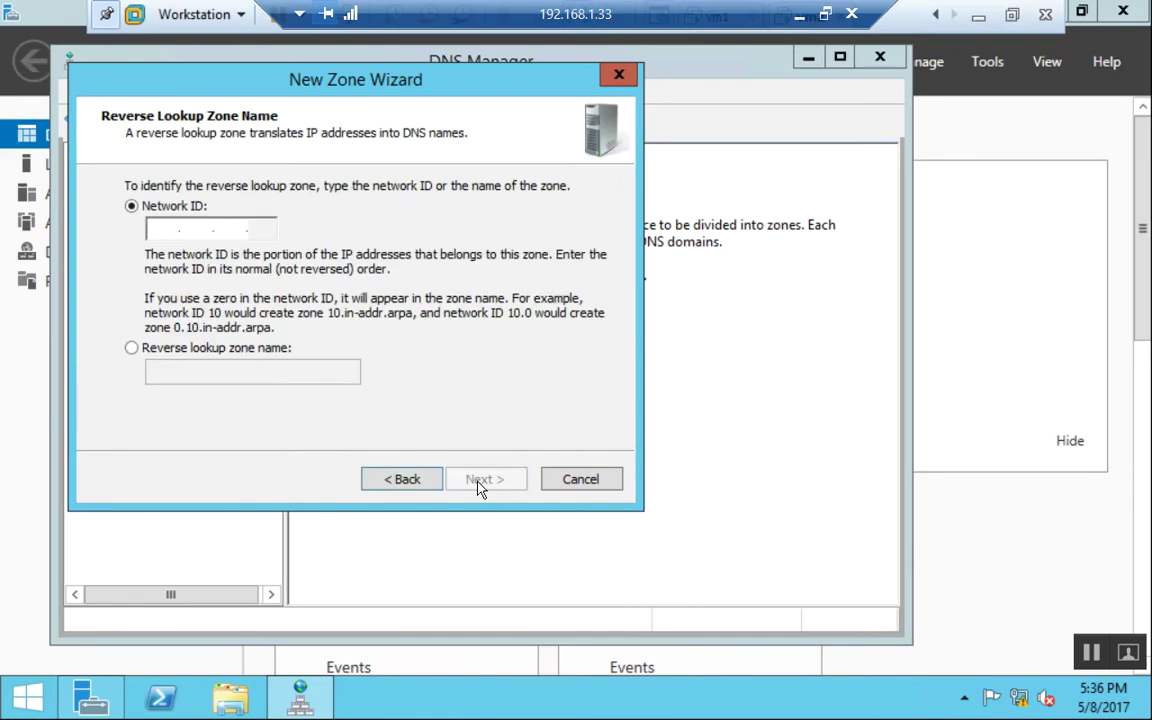
# Enter network ID 192.168.1 and keep secure-only dynamic updates.
pyautogui.click(233, 232)
pyautogui.press('.')
pyautogui.press('BackSpace')
pyautogui.press('BackSpace')
pyautogui.write('1')
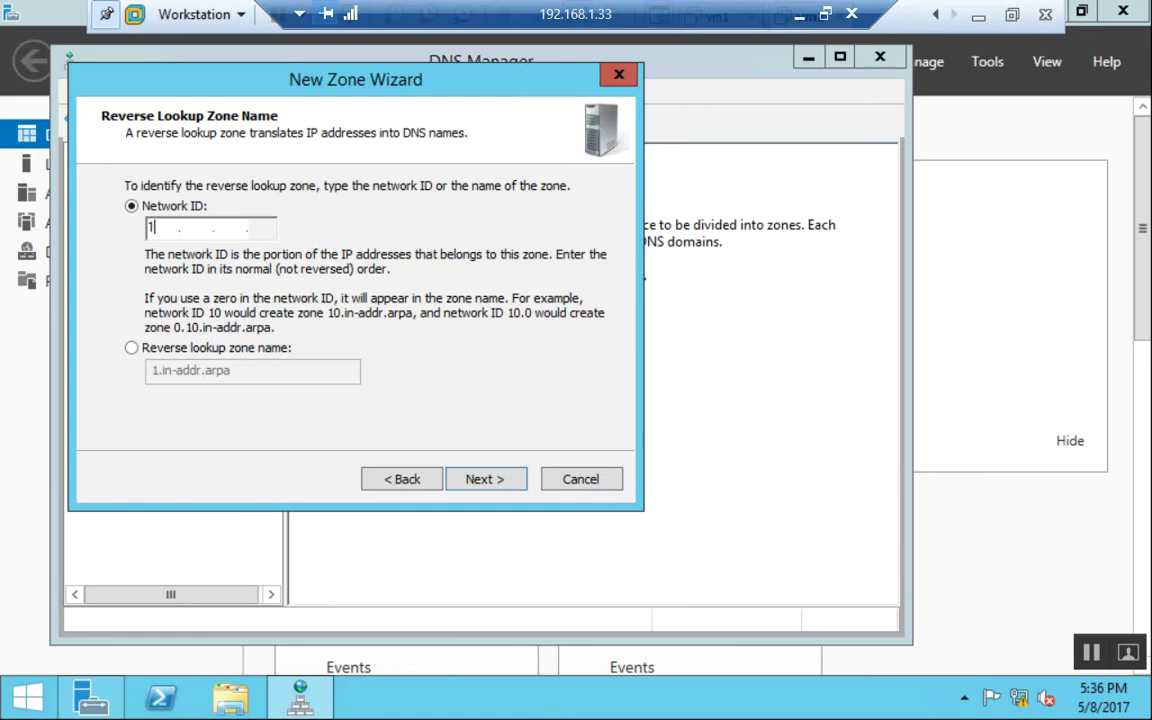
pyautogui.write('1')
pyautogui.press('BackSpace')
pyautogui.write('92.168.1')
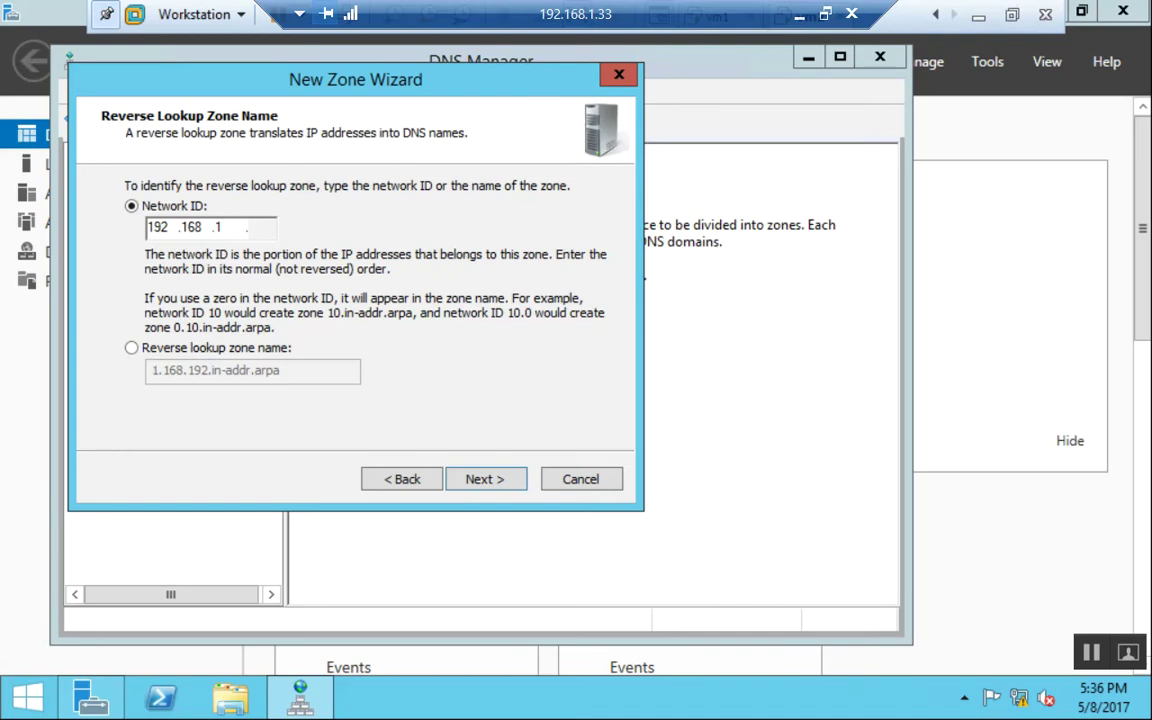
pyautogui.press('Return')
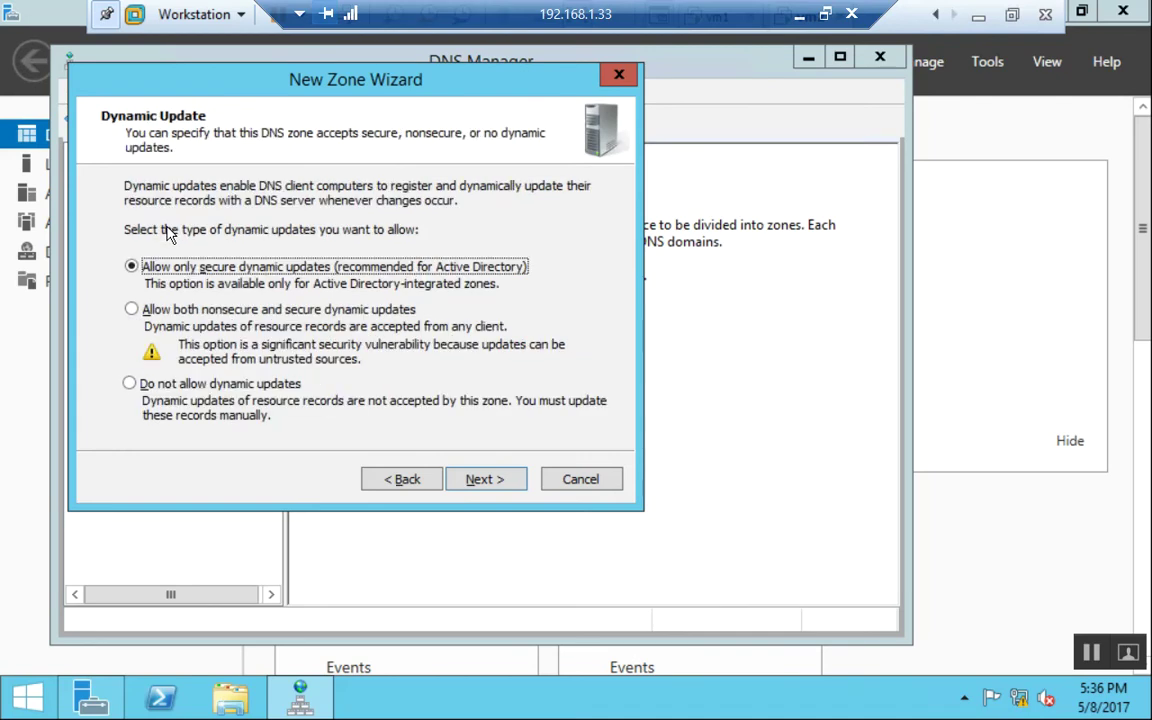
pyautogui.press('Return')
pyautogui.press('Return')
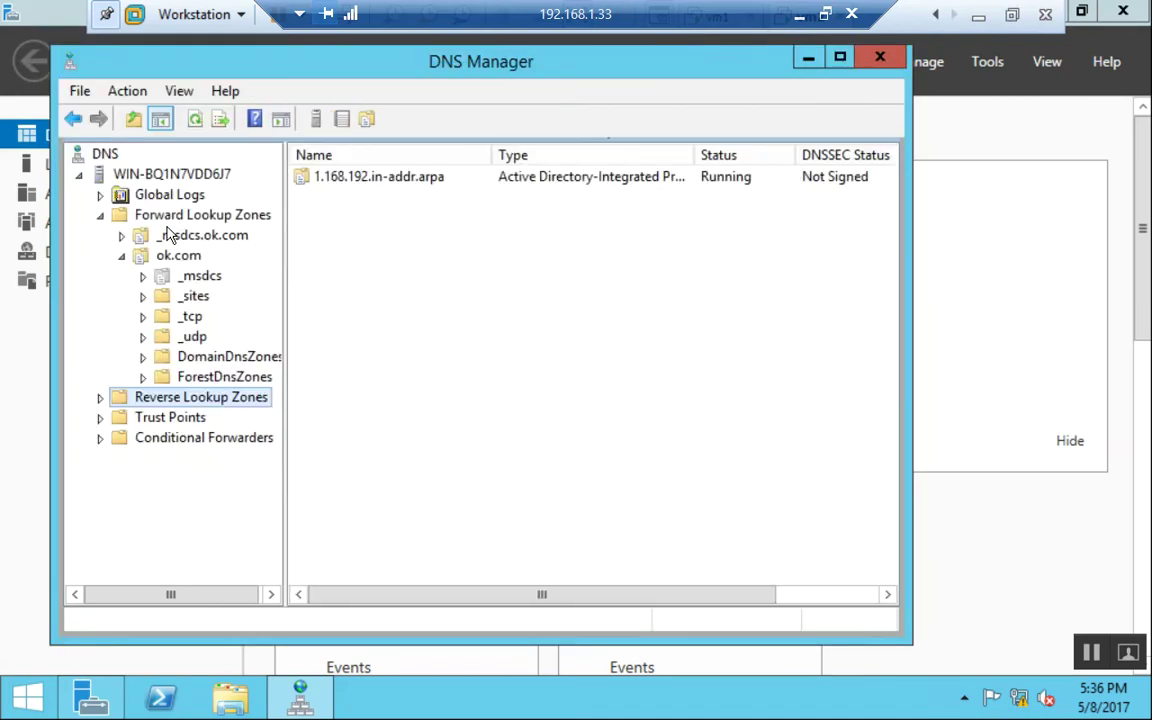
# Finish the zone wizard and have host win-bq1n7vdd6j7 update its associated pointer record.
pyautogui.press('Right')
pyautogui.press('Down')
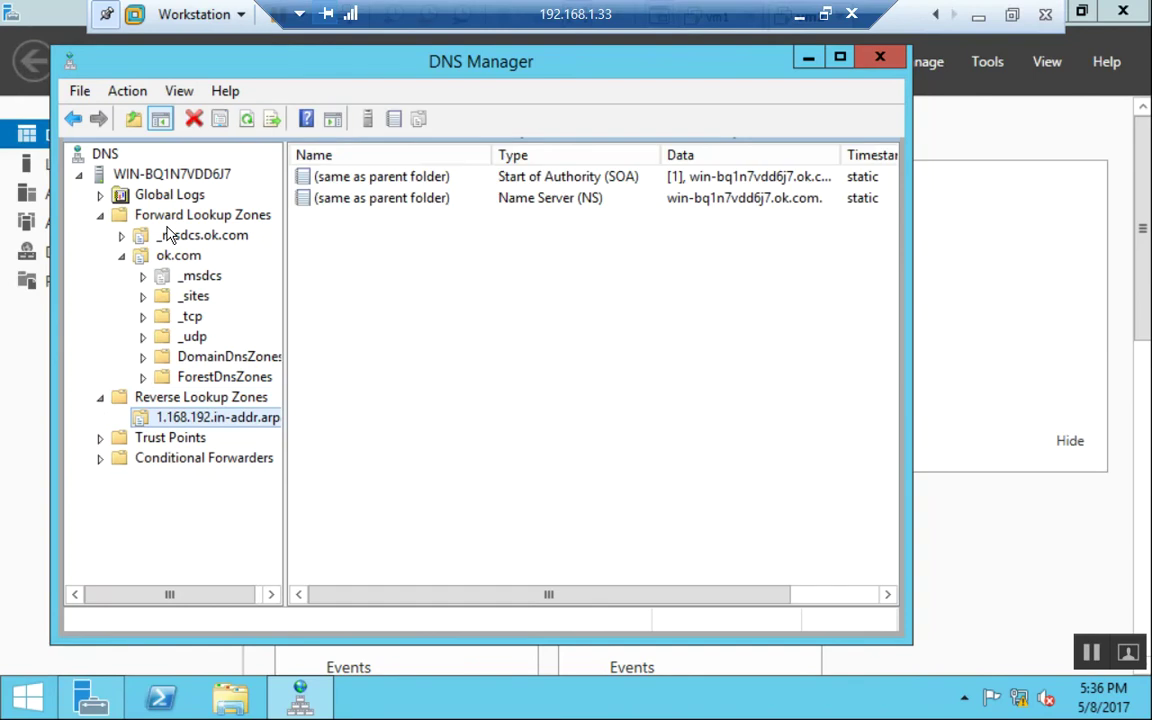
pyautogui.click(184, 258)
pyautogui.doubleClick(398, 369)
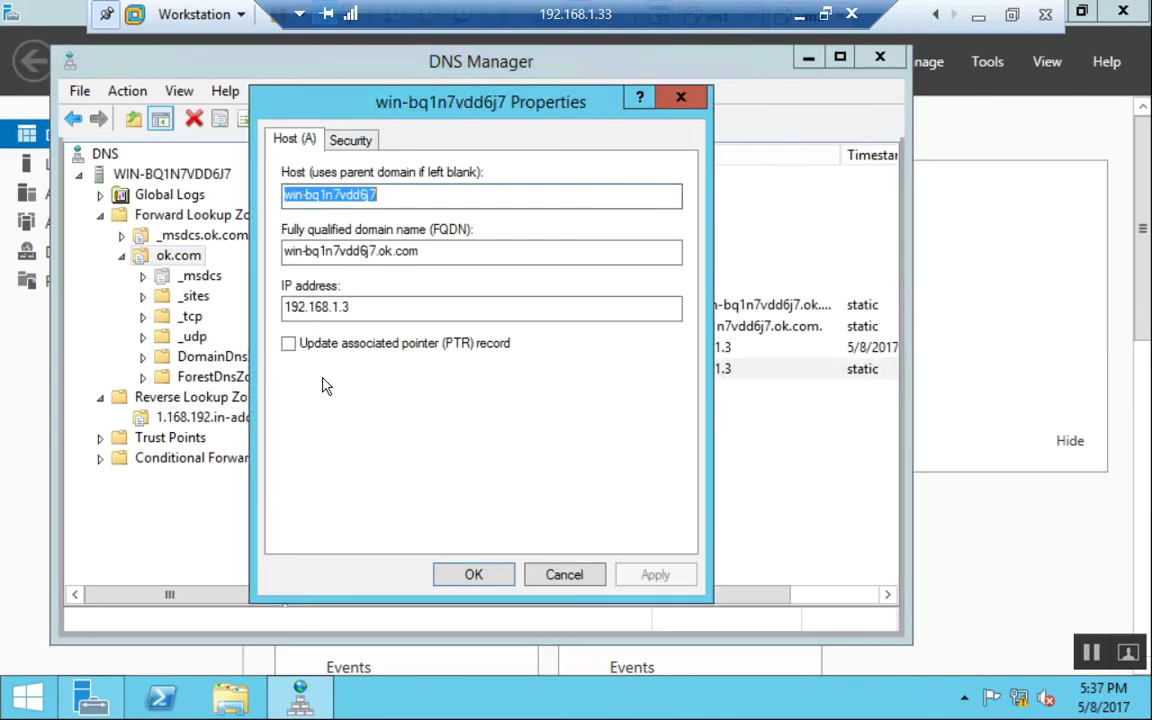
pyautogui.click(324, 349)
pyautogui.click(473, 574)
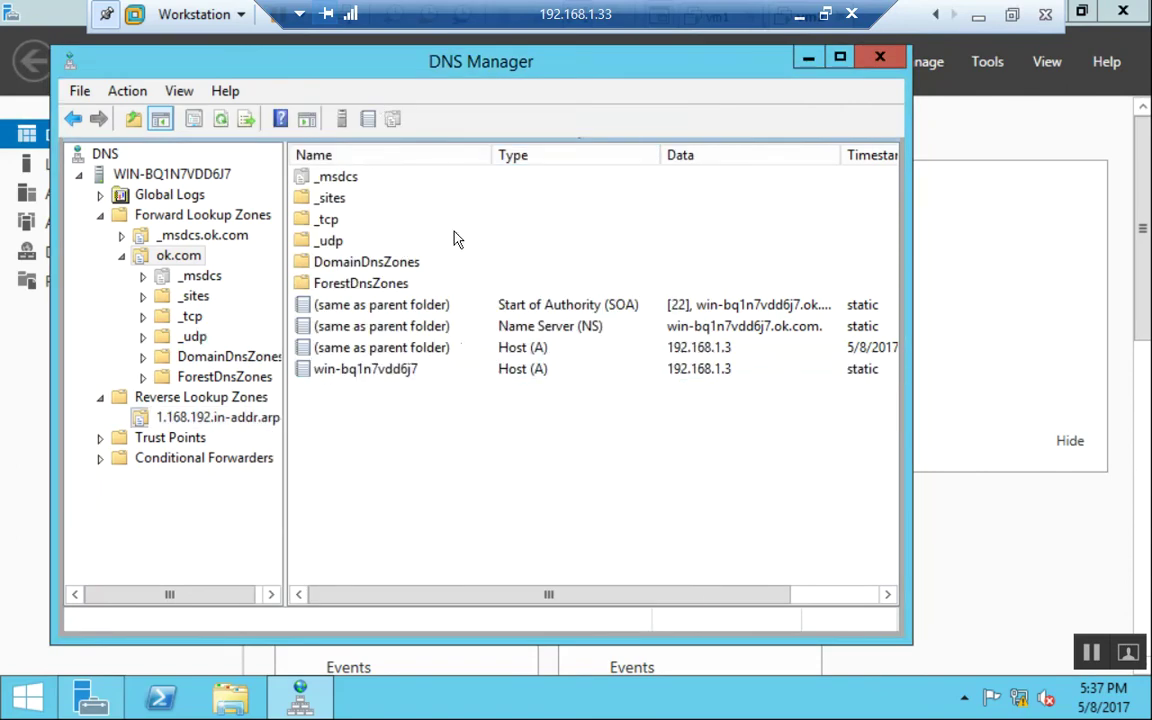
# Refresh the 1.168.192.in-addr.arpa zone to show the new PTR record for 192.168.1.3.
pyautogui.click(222, 415)
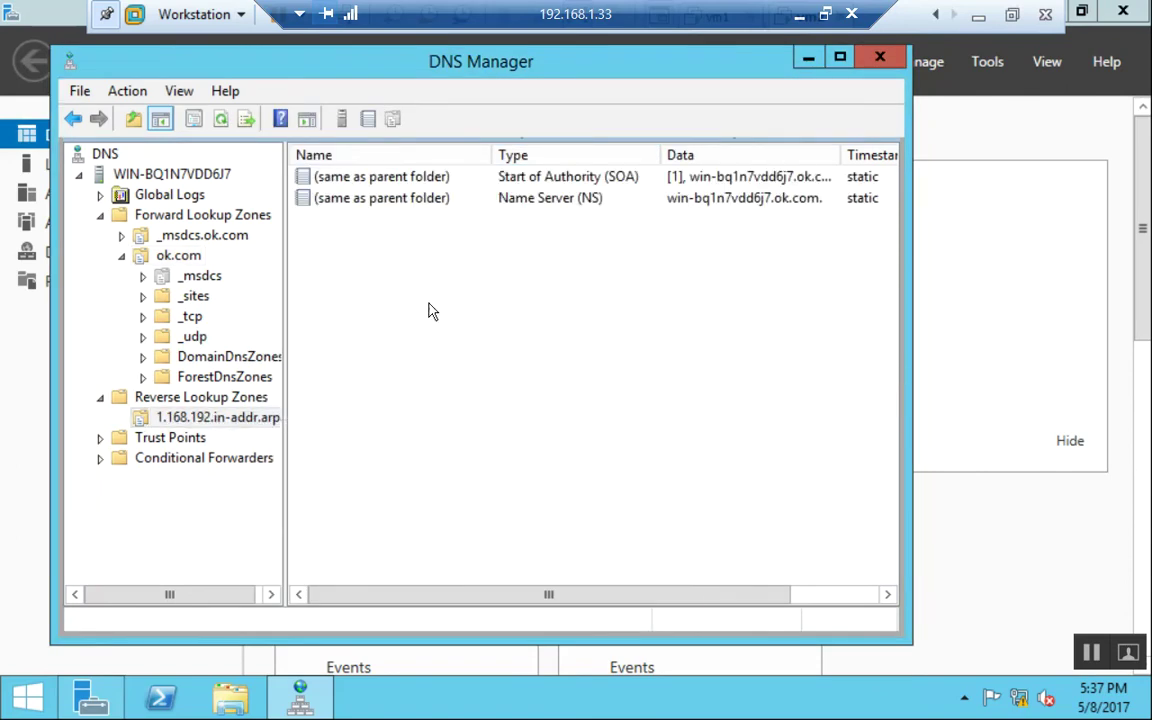
pyautogui.rightClick(451, 375)
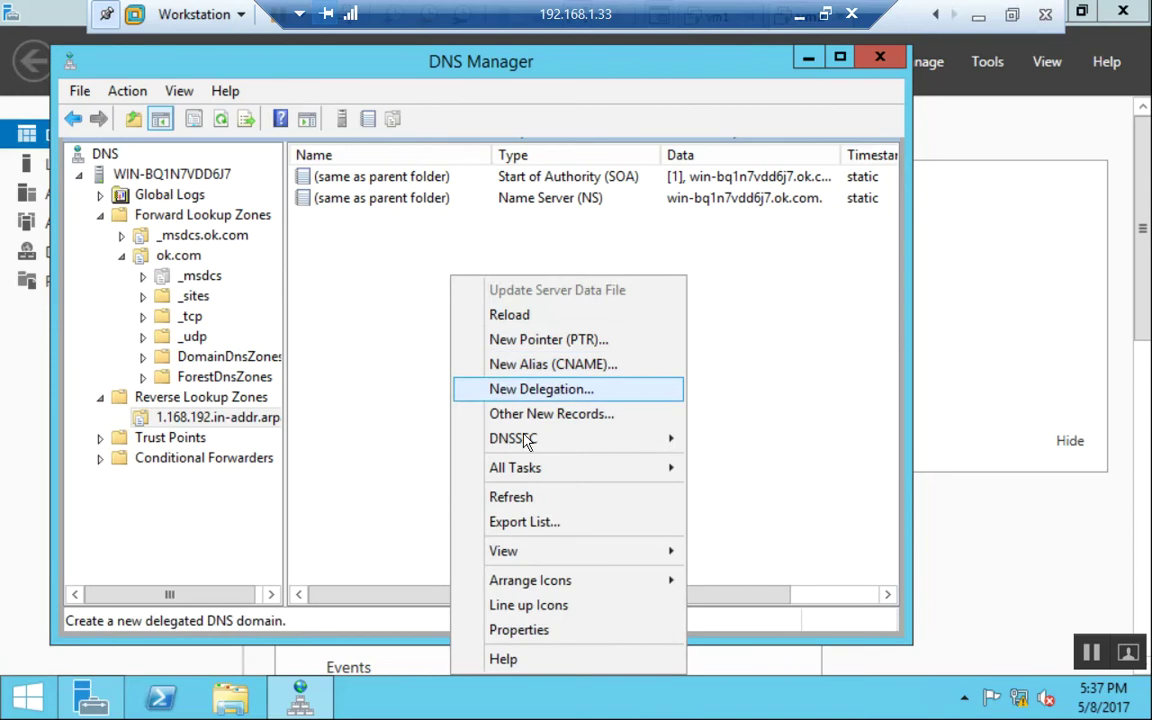
pyautogui.click(511, 498)
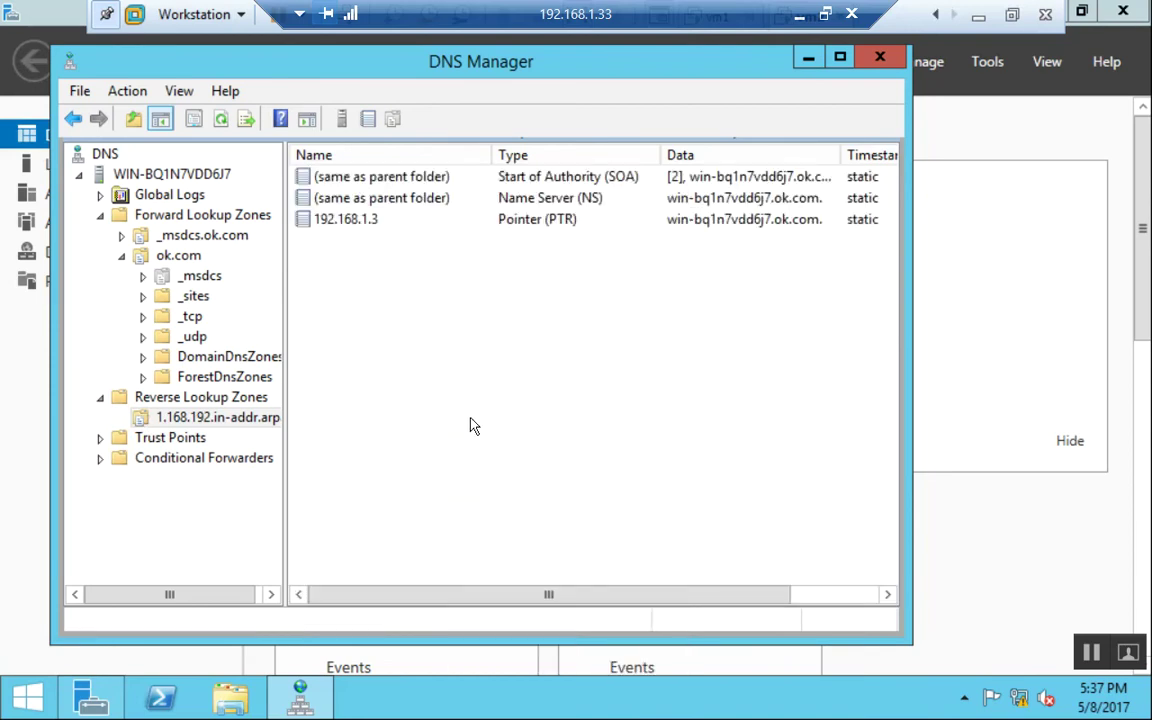
pyautogui.click(180, 257)
# Allow zone transfers for ok.com and add 192.168.1.2 to its notify server list.
pyautogui.rightClick(186, 253)
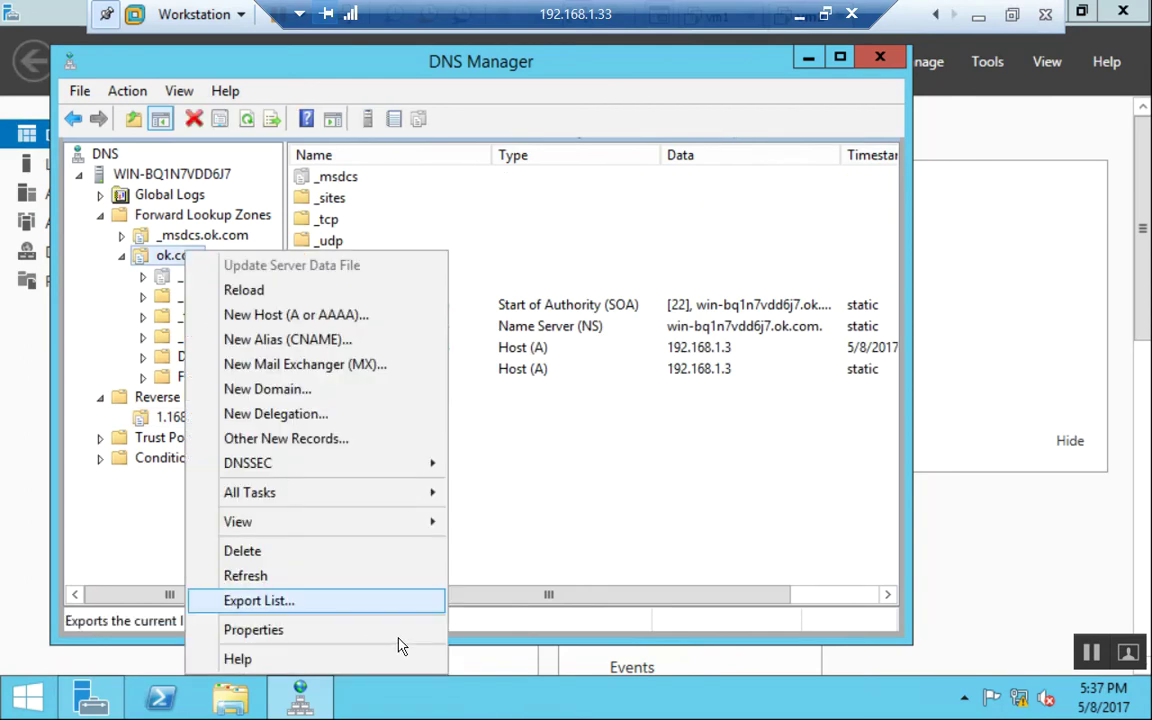
pyautogui.click(345, 632)
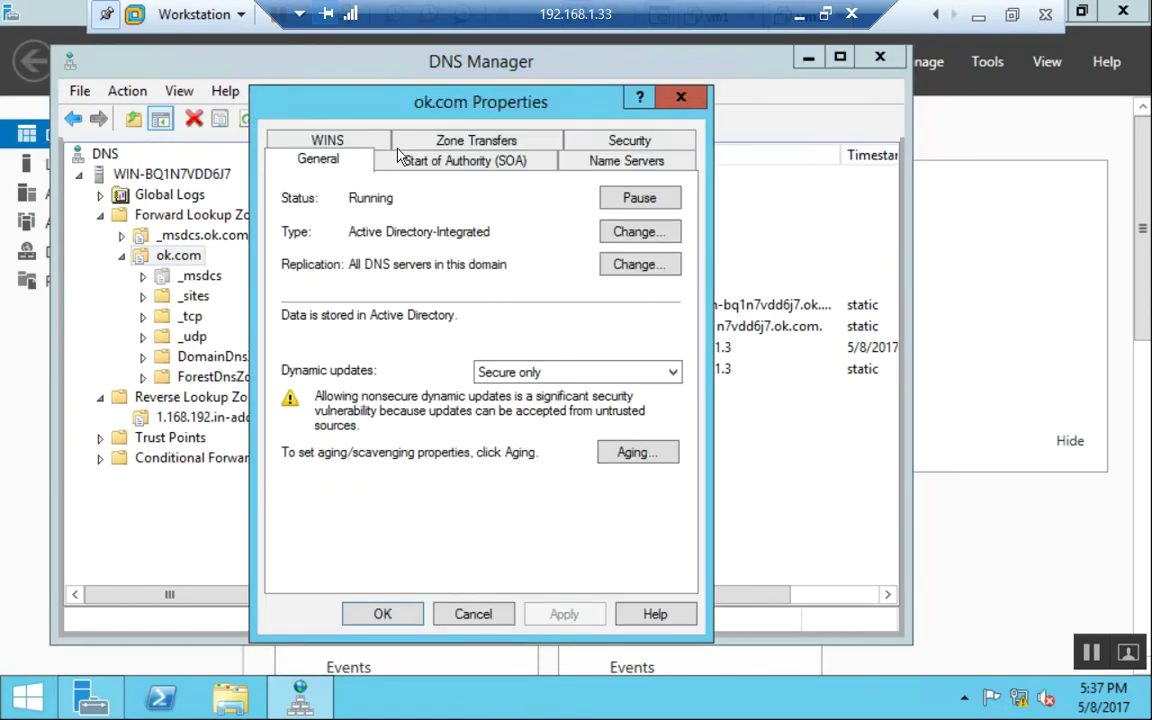
pyautogui.click(440, 140)
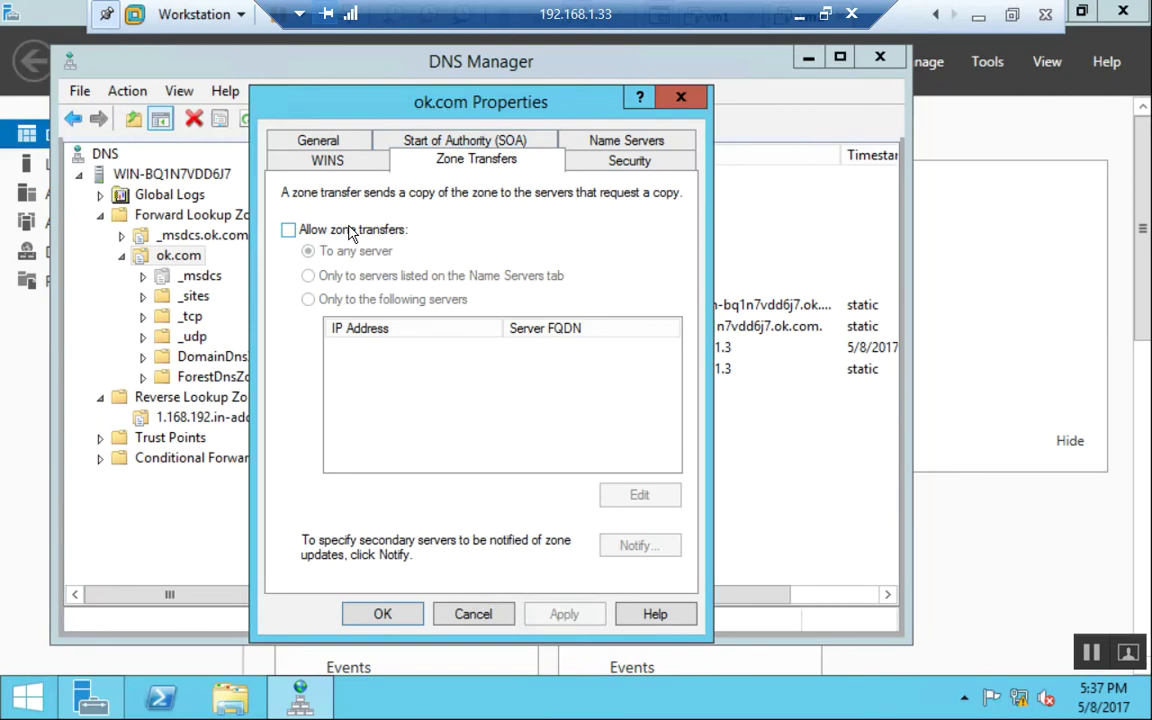
pyautogui.click(350, 232)
pyautogui.click(634, 545)
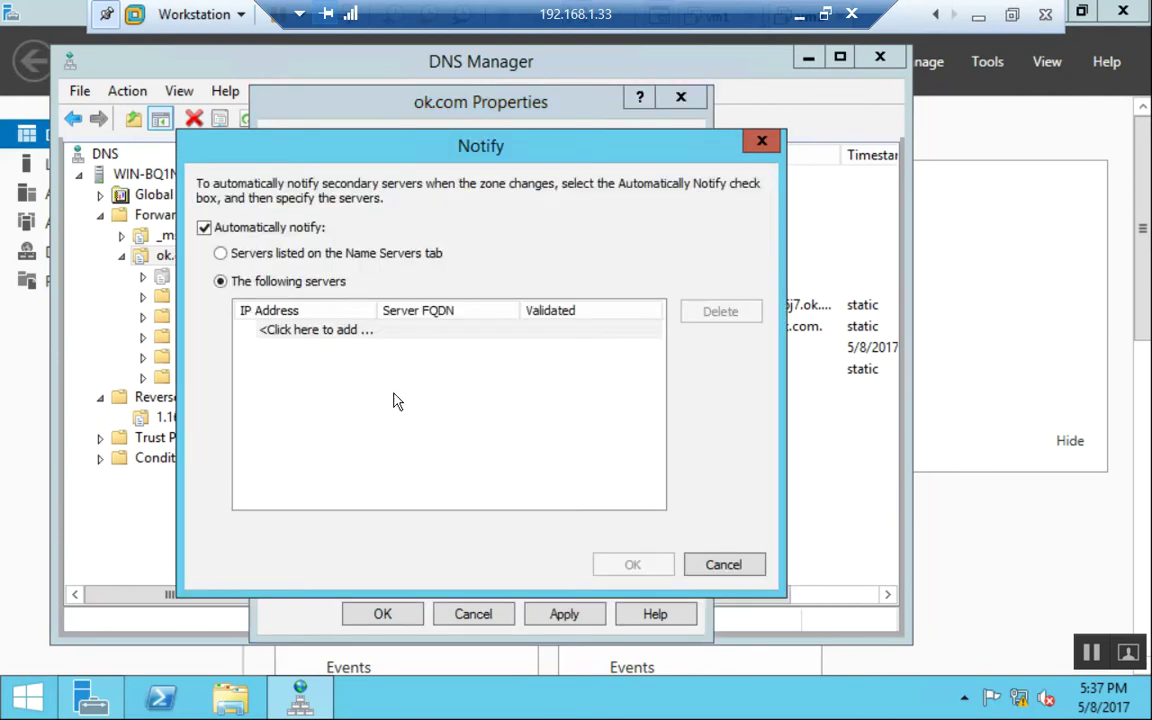
pyautogui.click(347, 329)
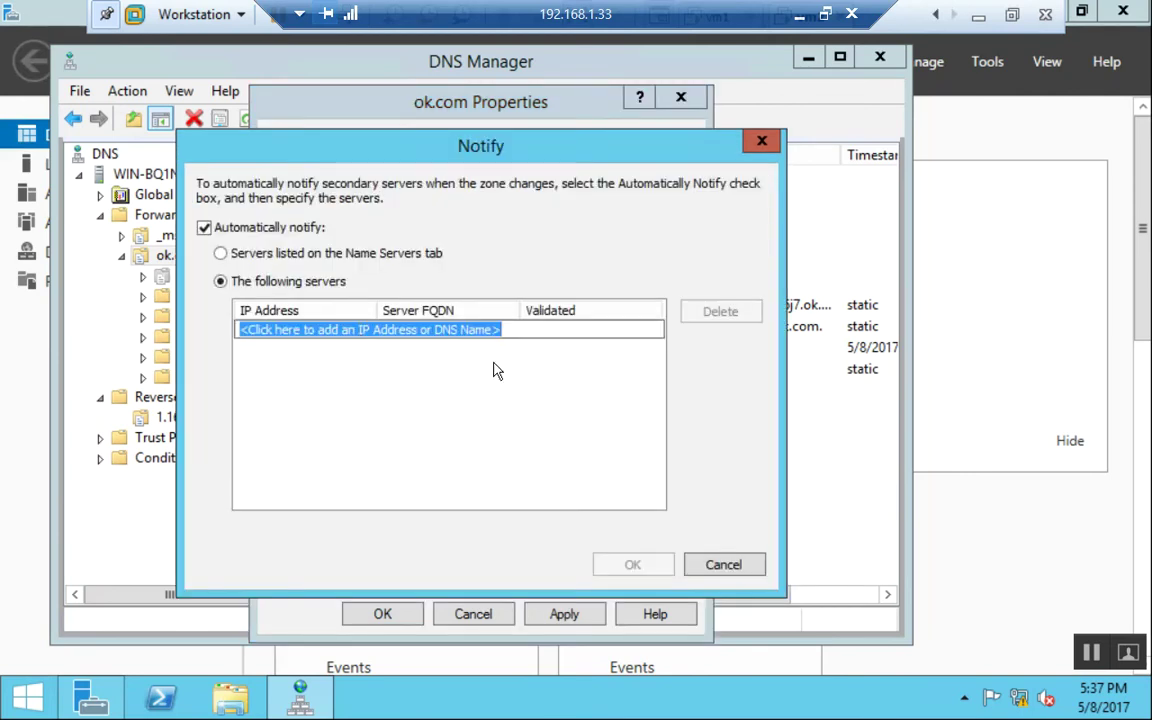
pyautogui.write('1921')
pyautogui.press('BackSpace')
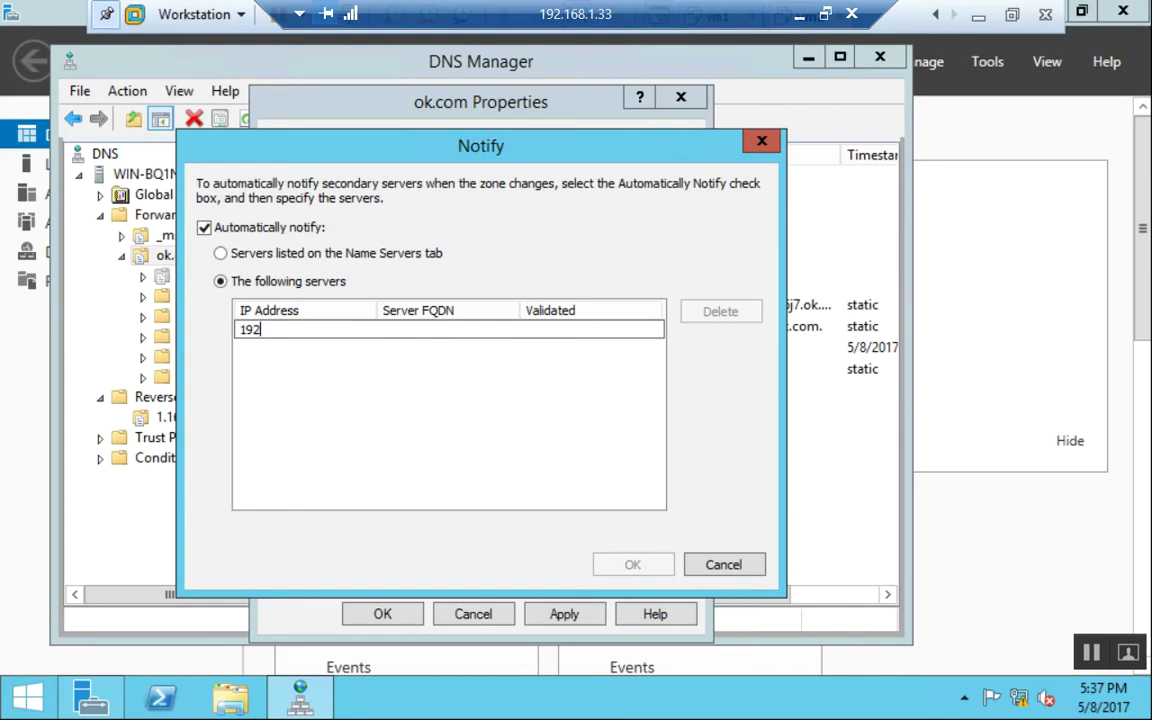
pyautogui.write('.168.1.2')
pyautogui.press('Return')
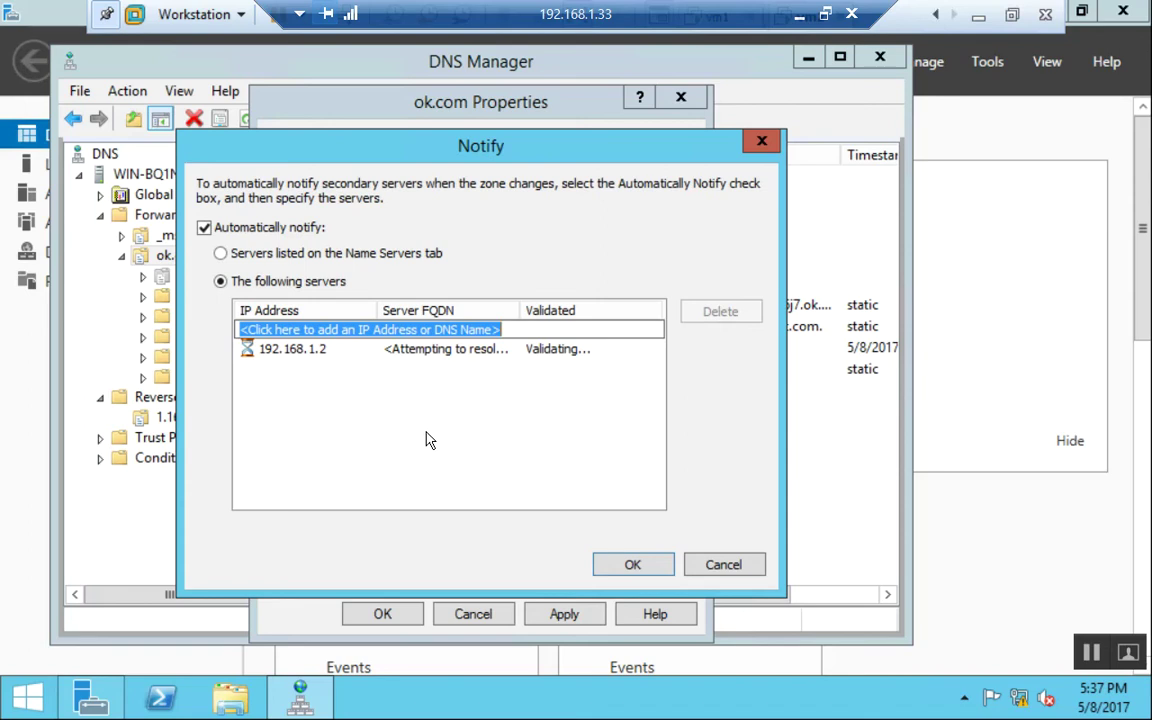
pyautogui.press('super+r')
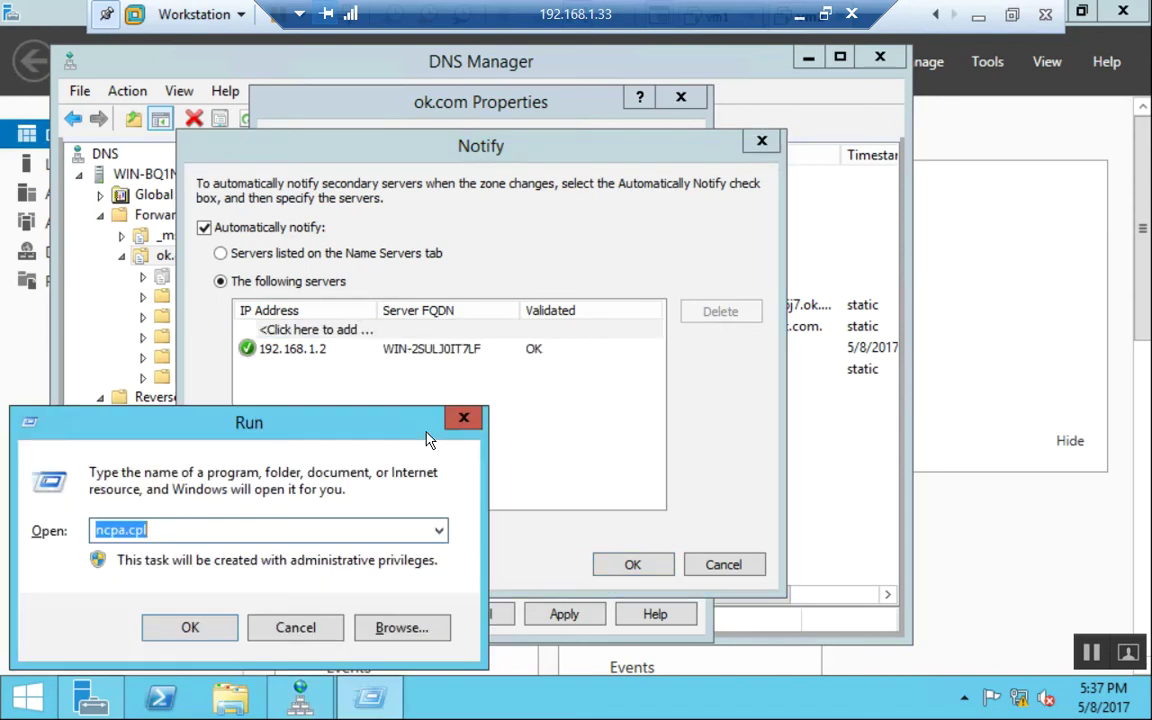
# Set Ethernet0's IPv4 DNS servers to preferred 192.168.1.3 and alternate 192.168.1.2.
pyautogui.press('Escape')
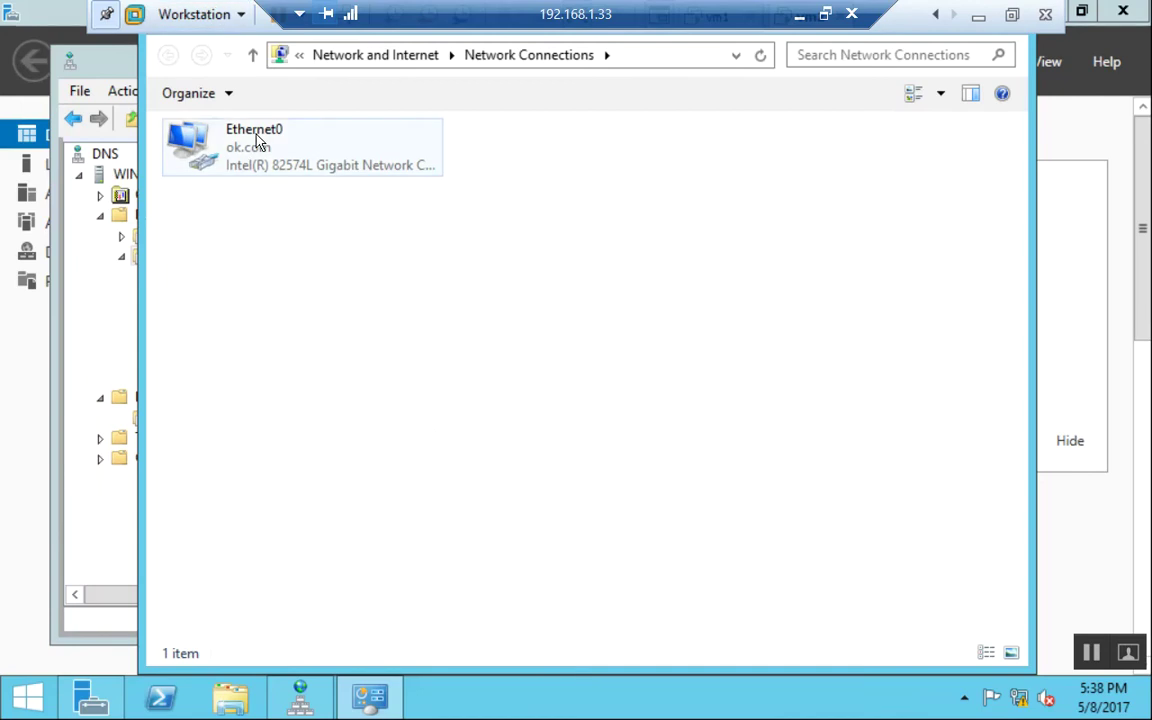
pyautogui.doubleClick(252, 142)
pyautogui.click(424, 540)
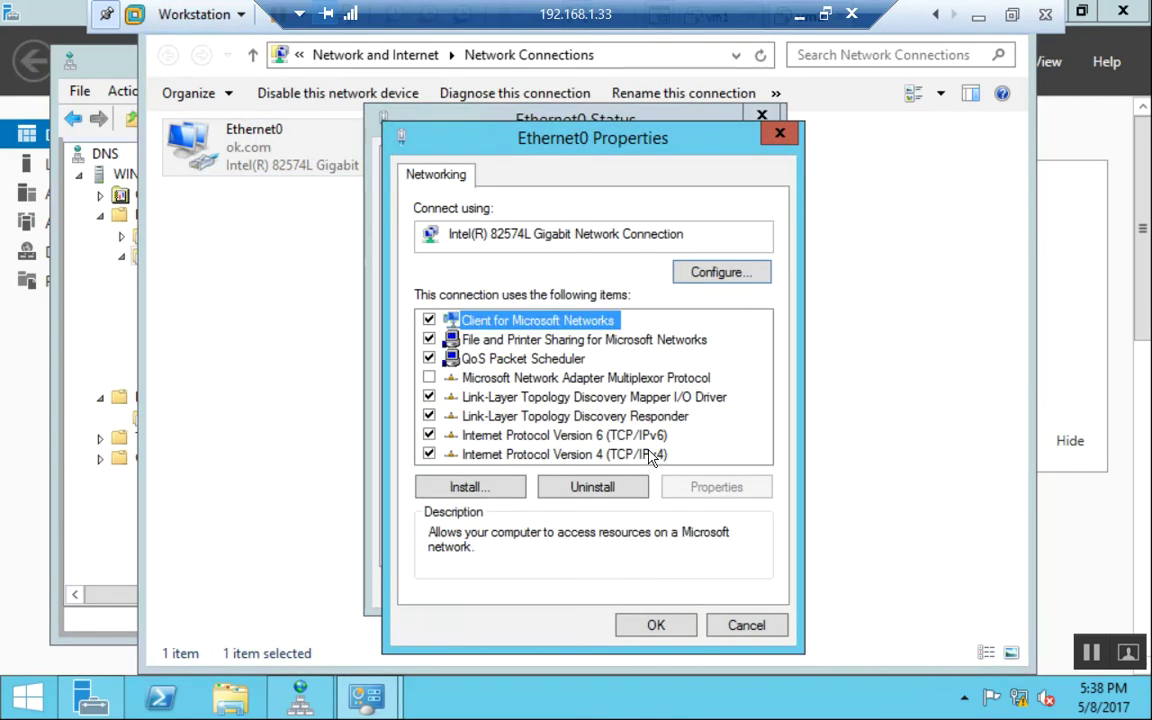
pyautogui.doubleClick(612, 451)
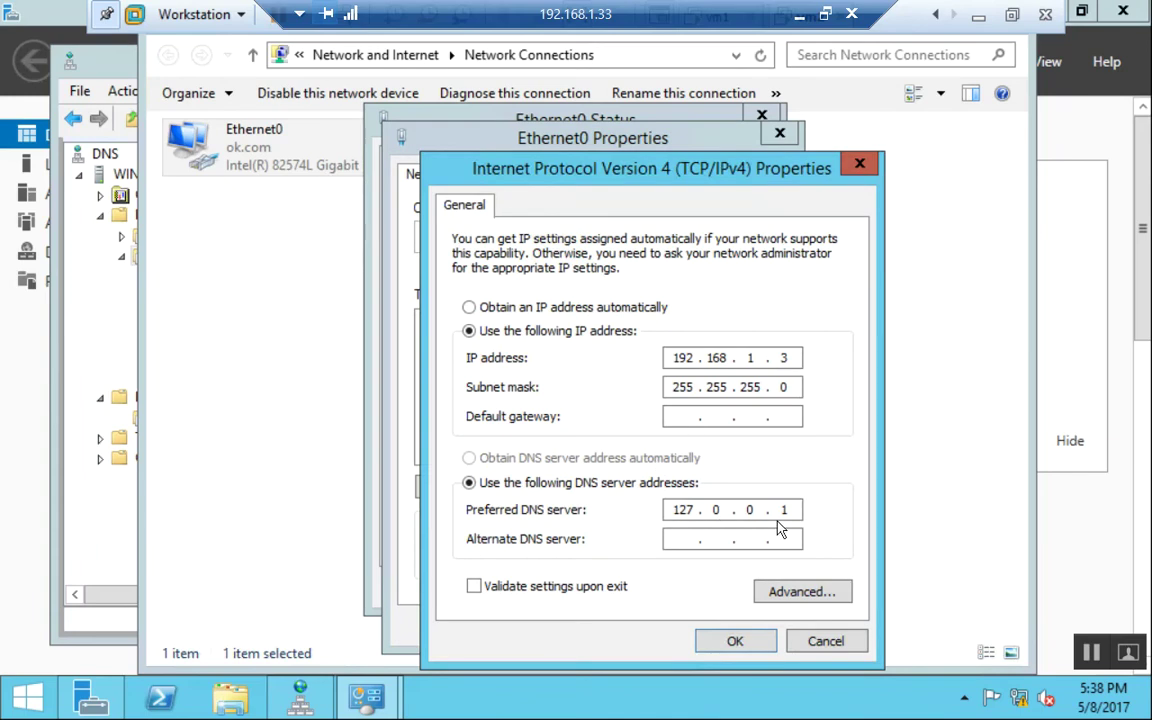
pyautogui.press('BackSpace')
pyautogui.press('BackSpace')
pyautogui.press('BackSpace')
pyautogui.press('BackSpace')
pyautogui.press('BackSpace')
pyautogui.write('192 . 168 . 1 . 3')
pyautogui.press('Tab')
pyautogui.write('1')
pyautogui.write('681')
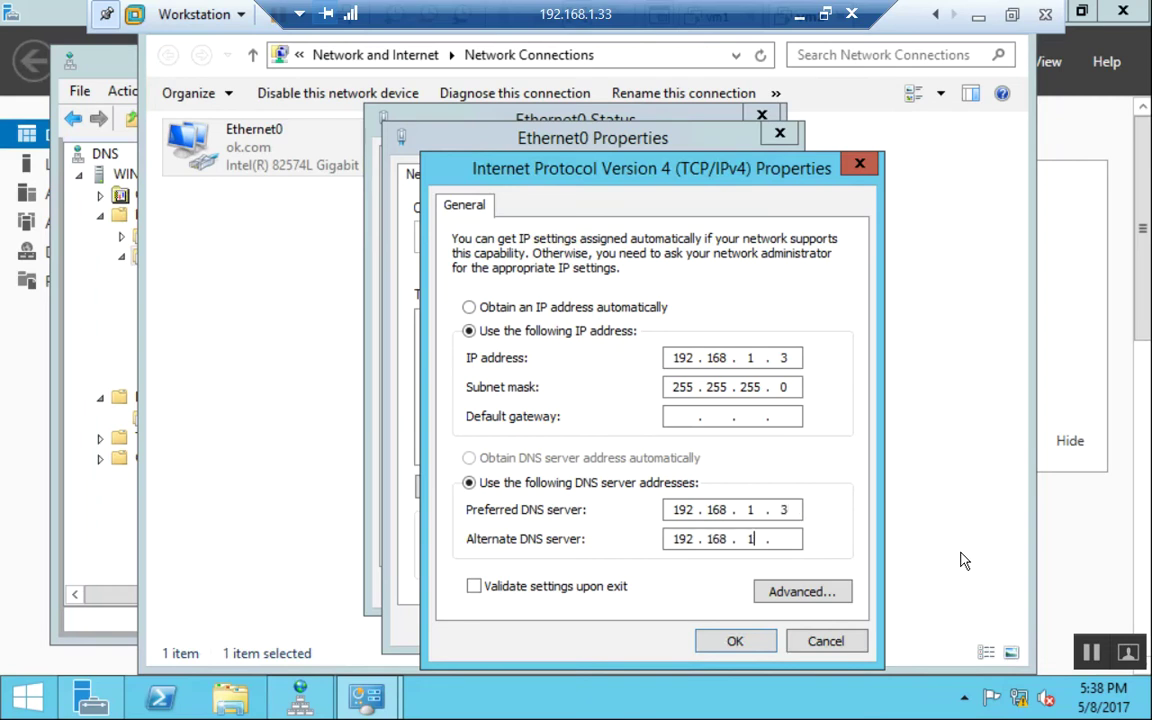
pyautogui.write('.2')
pyautogui.press('Return')
# Confirm Ethernet0's connection properties and close its status window.
pyautogui.press('Tab')
pyautogui.press('Tab')
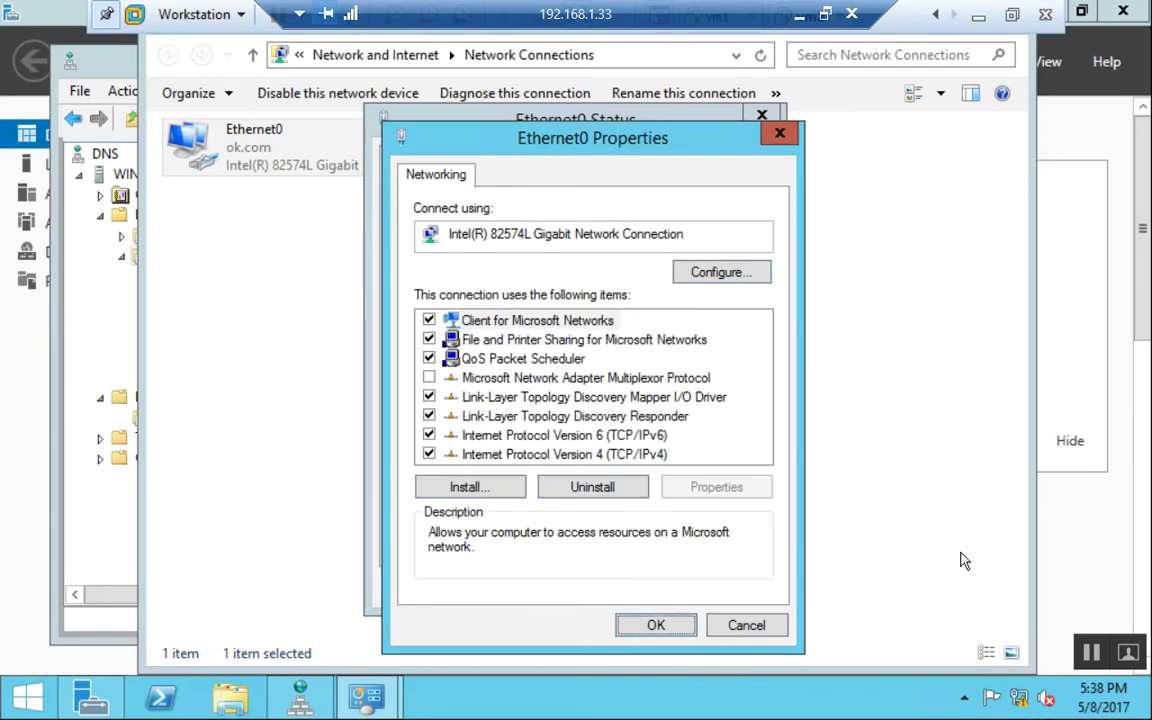
pyautogui.click(429, 435)
pyautogui.click(656, 625)
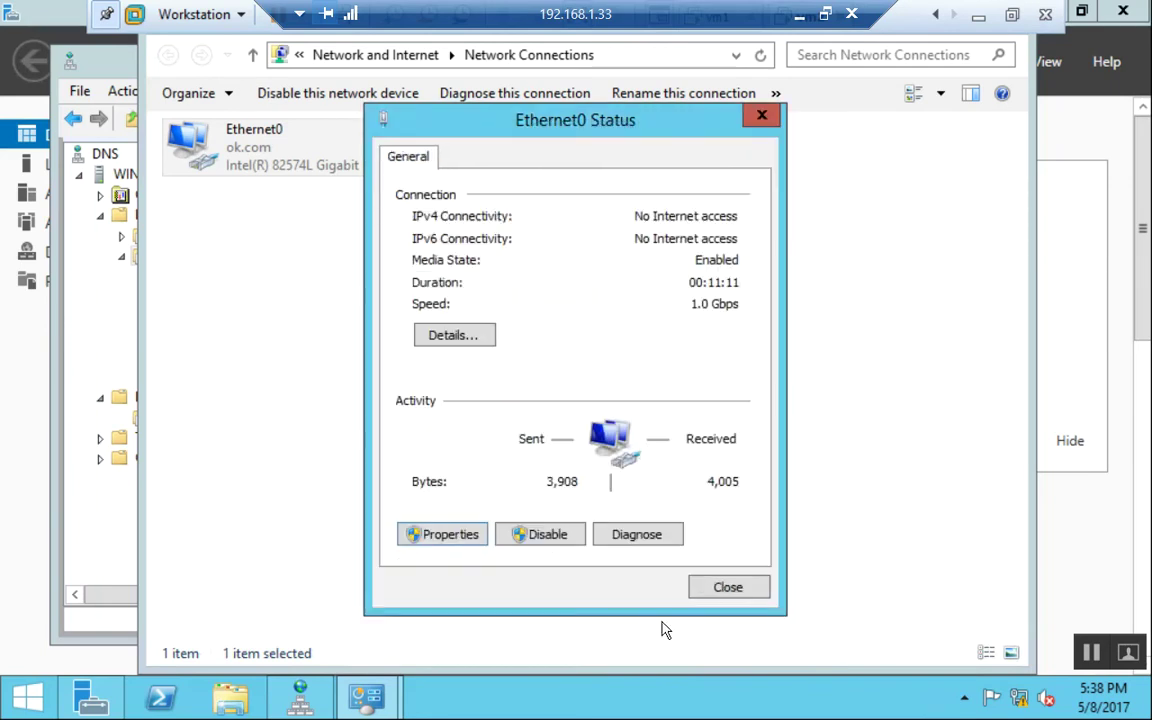
pyautogui.click(750, 589)
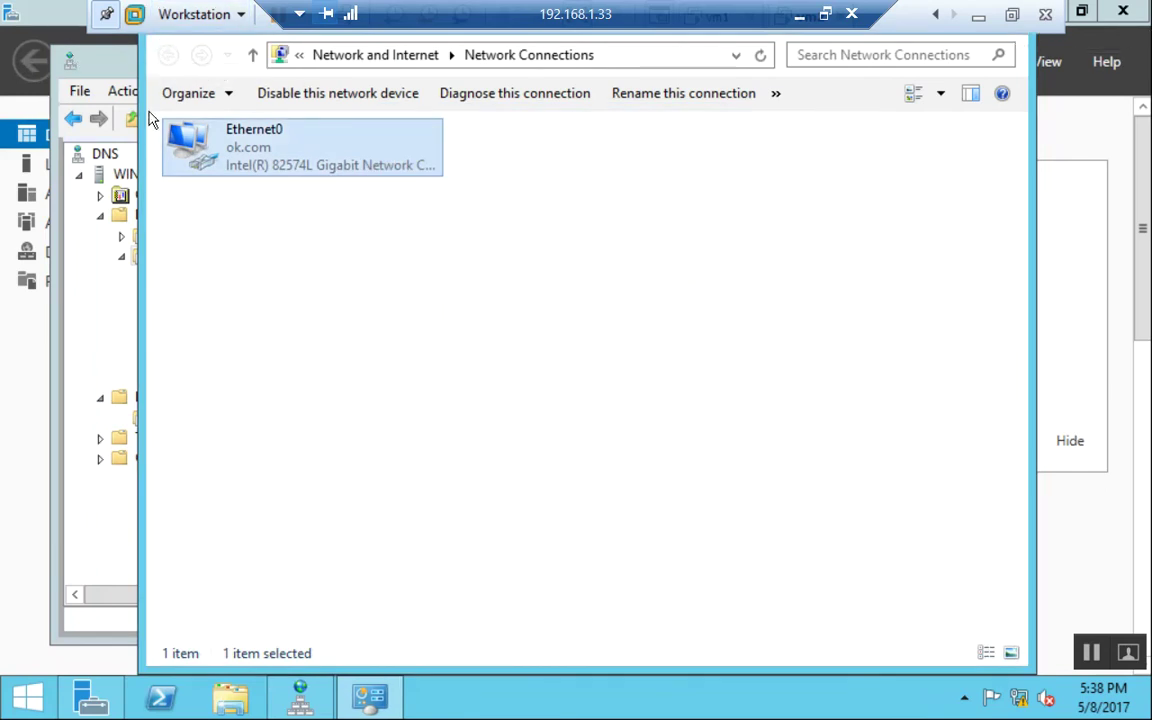
# Confirm the Notify list, apply and close ok.com's properties, and exit DNS Manager.
pyautogui.moveTo(143, 48); pyautogui.dragTo(818, 420)
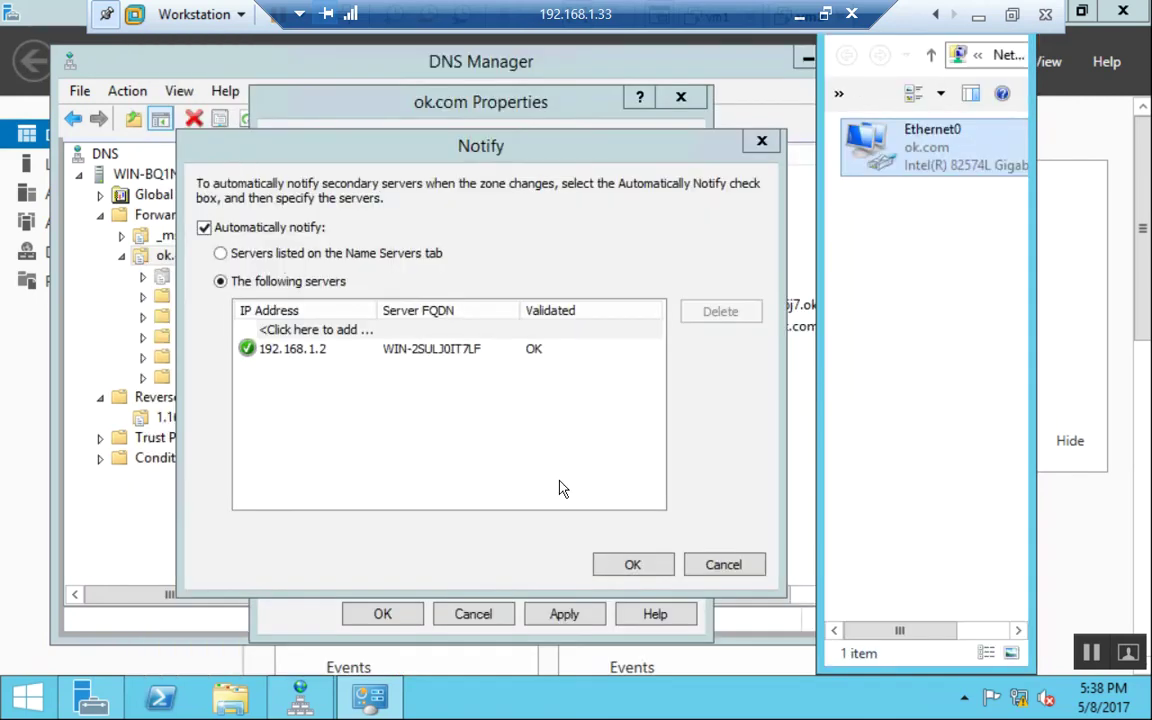
pyautogui.click(636, 568)
pyautogui.click(578, 616)
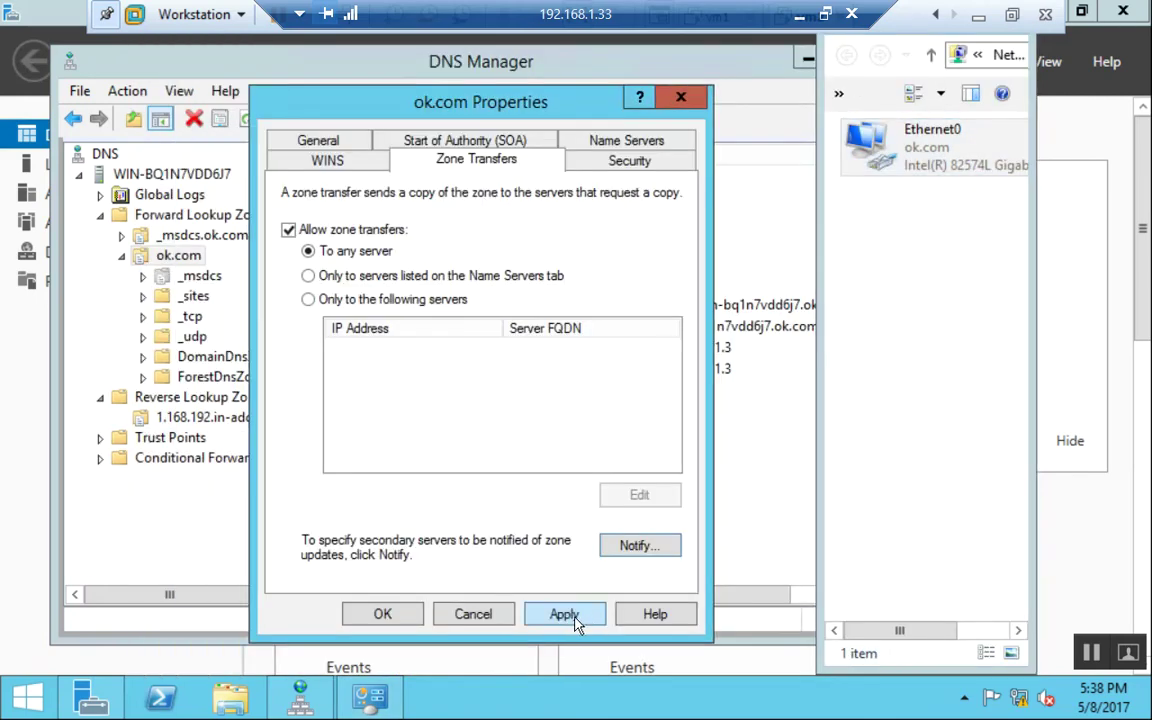
pyautogui.click(388, 616)
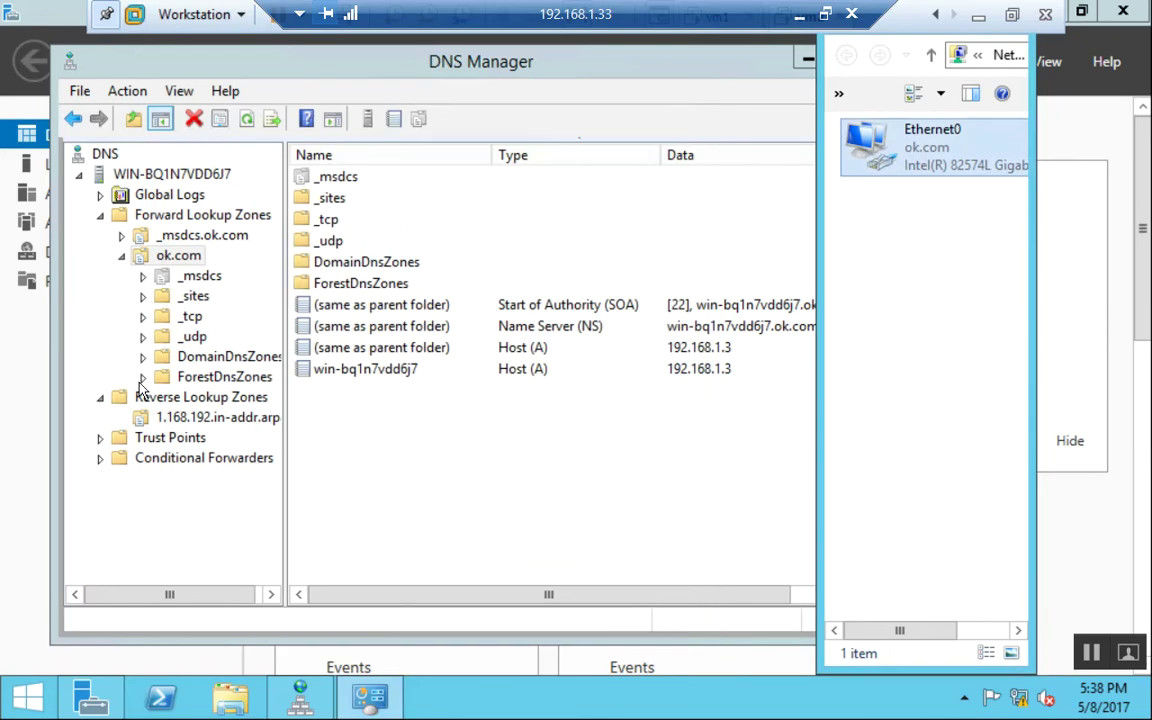
pyautogui.click(116, 380)
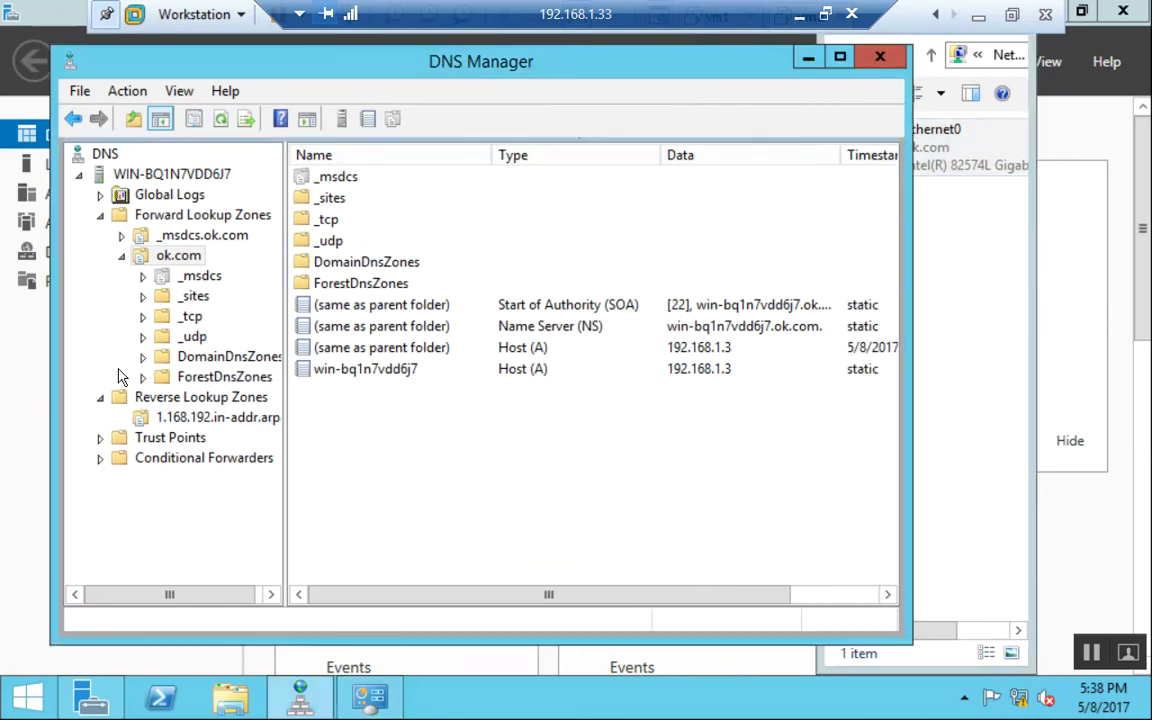
pyautogui.click(79, 92)
pyautogui.click(106, 148)
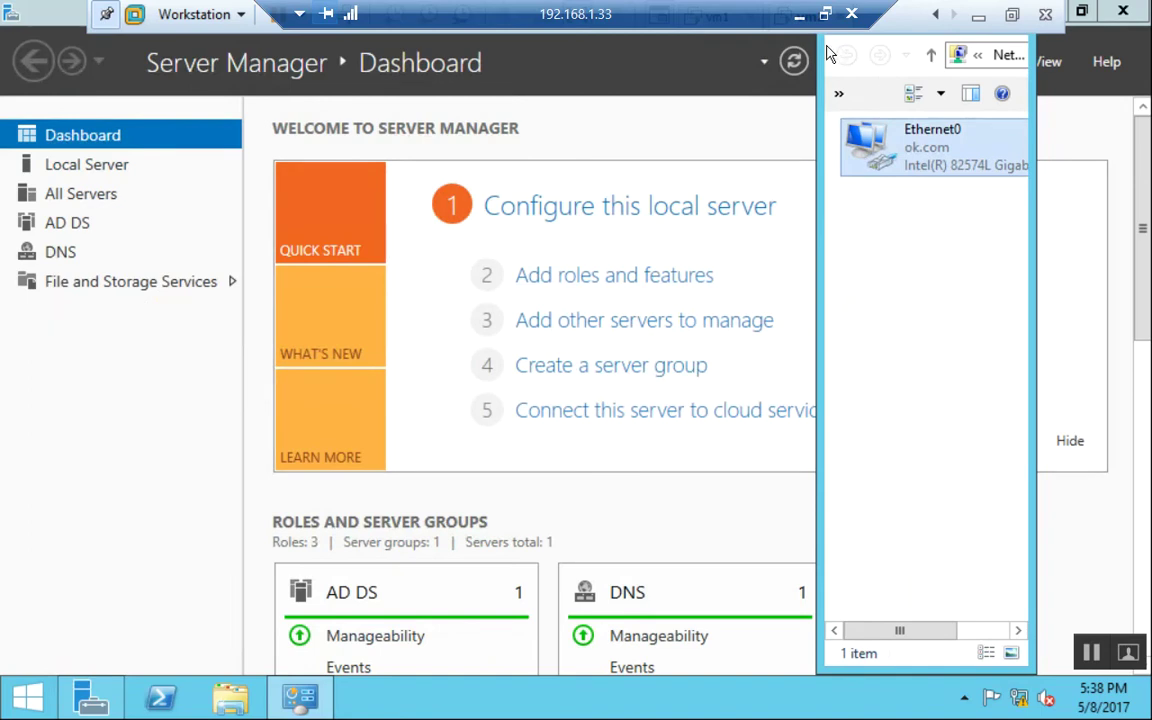
# On vm2, launch nslookup from the Run box and look up 192.168.1.3.
pyautogui.click(1045, 14)
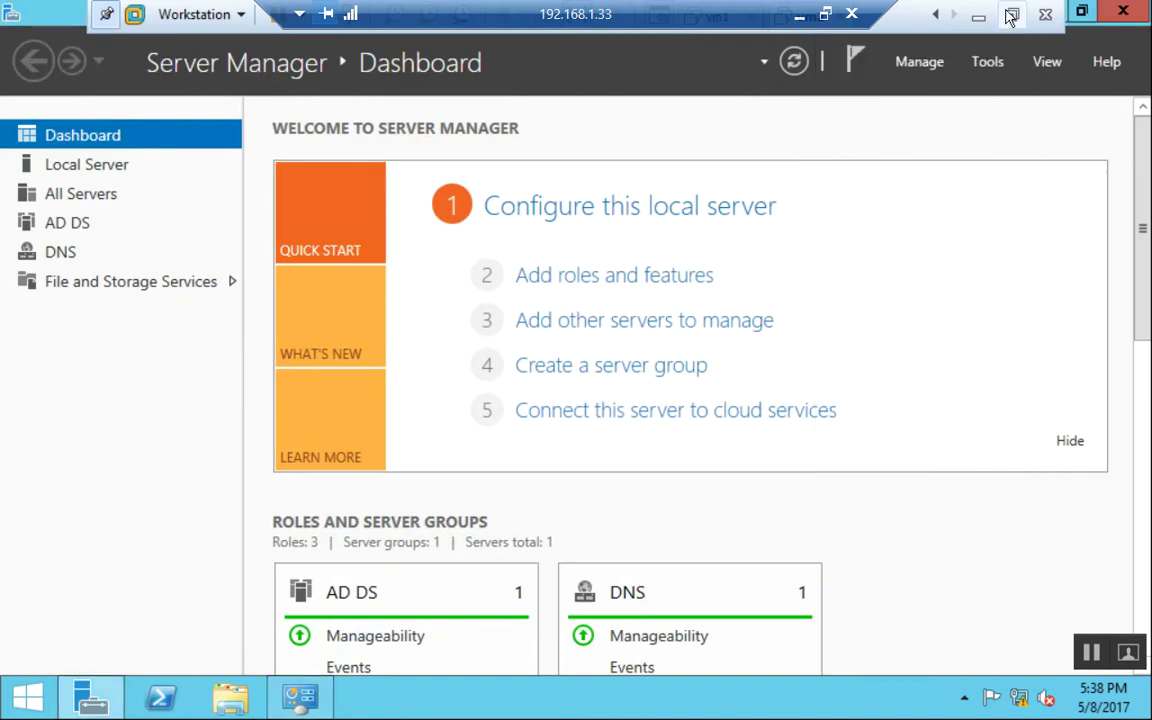
pyautogui.click(825, 14)
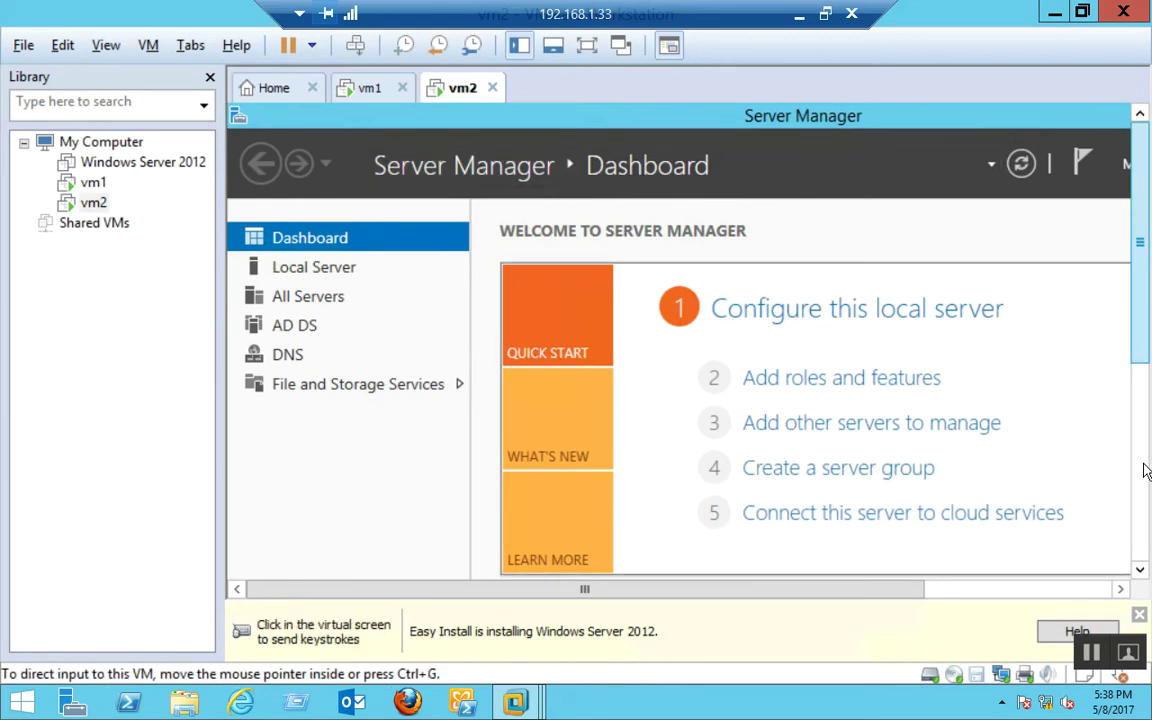
pyautogui.scroll(-5, 1143, 220)
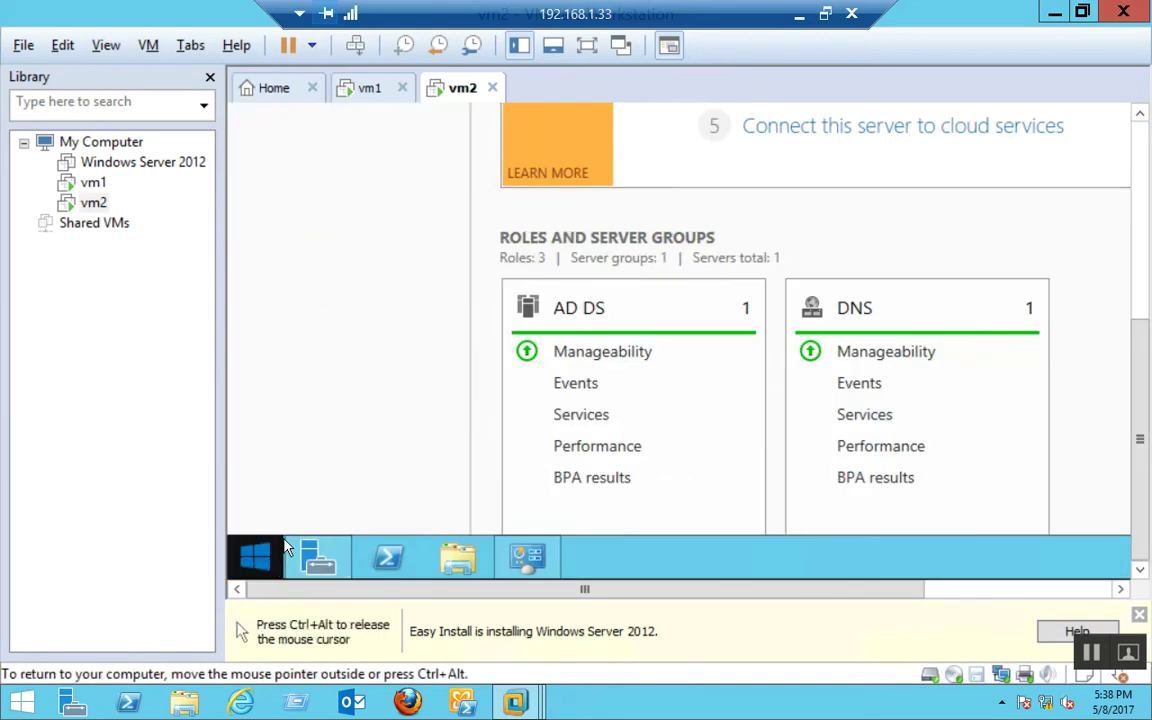
pyautogui.rightClick(270, 566)
pyautogui.click(311, 487)
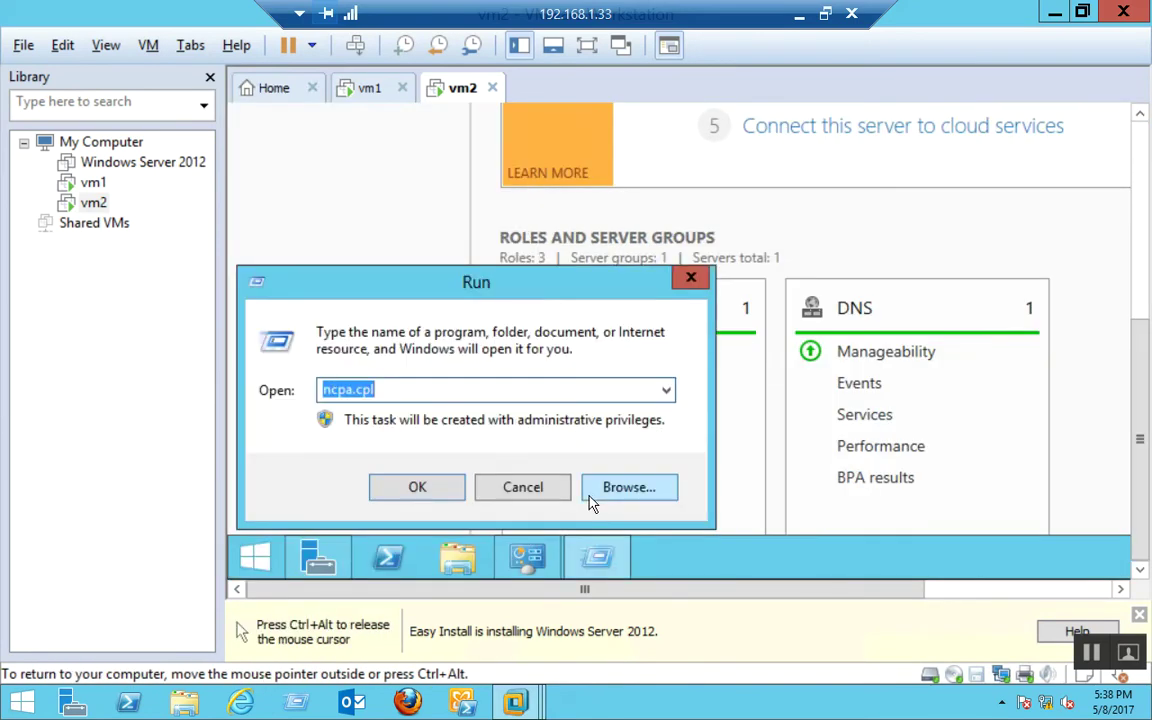
pyautogui.write('nslookup')
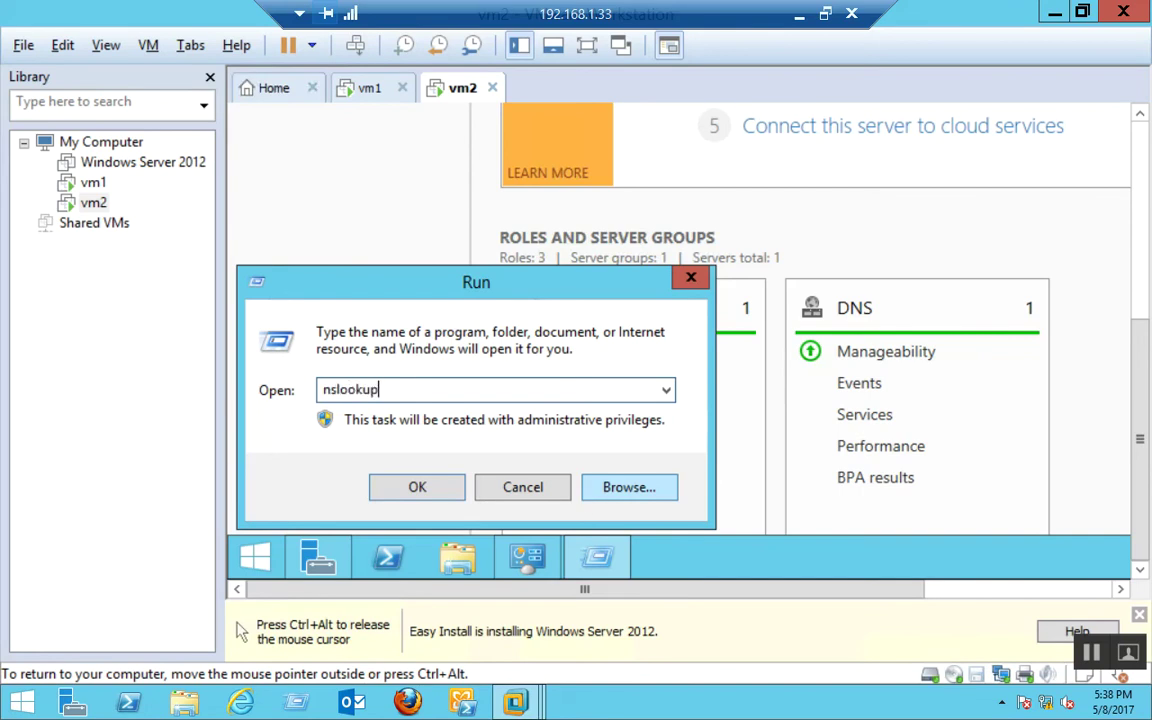
pyautogui.press('Return')
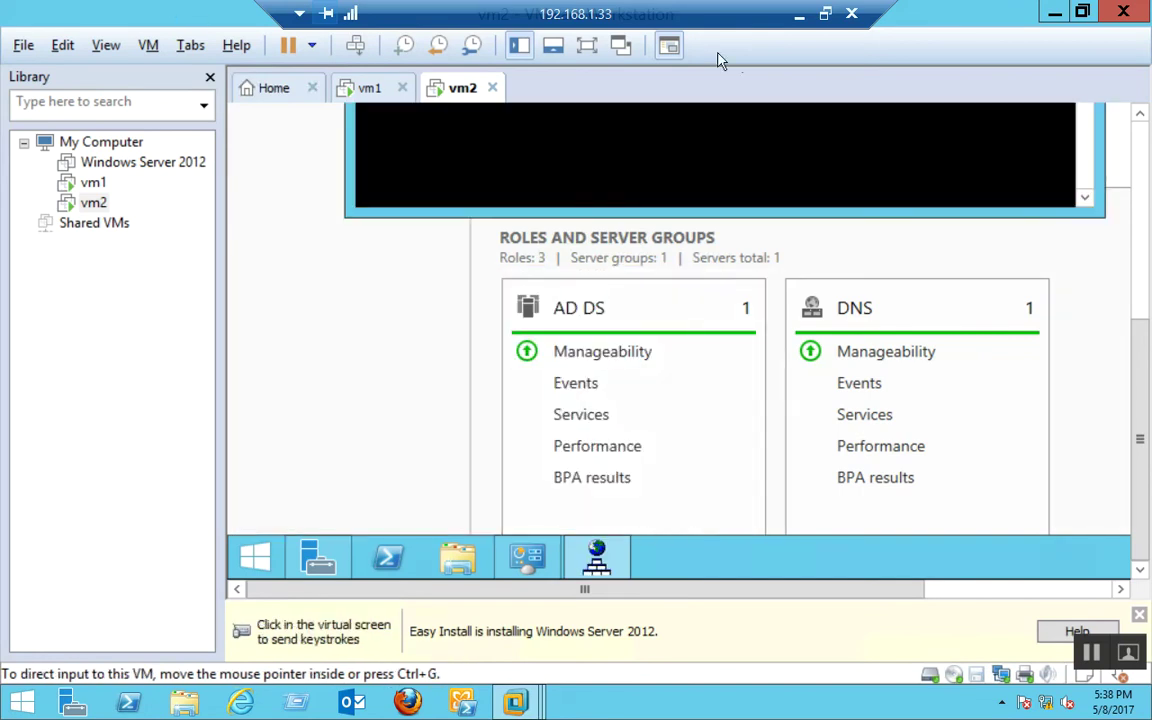
pyautogui.click(587, 45)
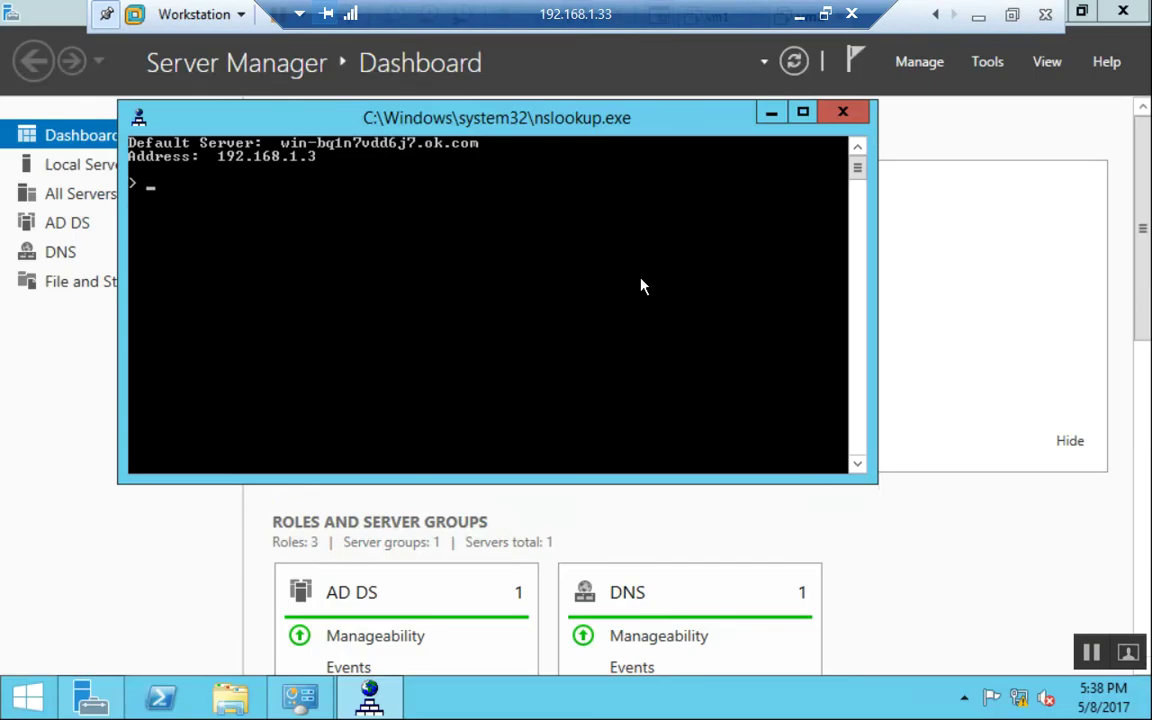
pyautogui.write('192.168.1.3')
pyautogui.press('Return')
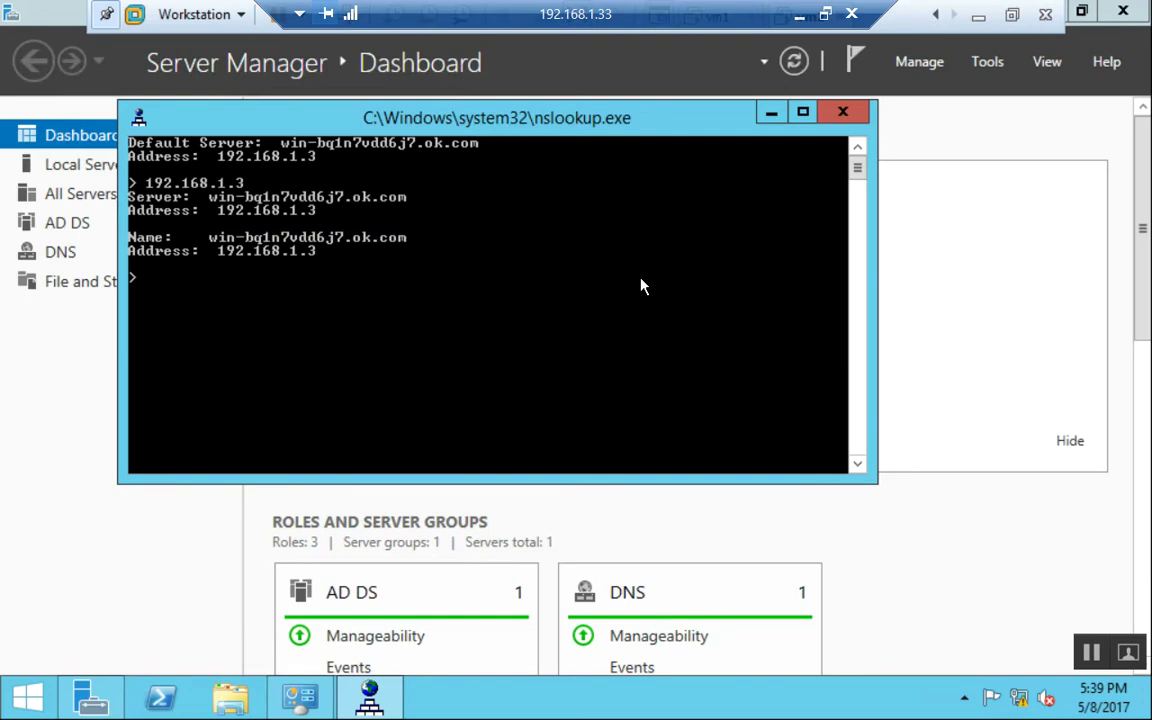
# Close the nslookup console, leave full-screen view, and switch to the vm1 machine.
pyautogui.click(842, 112)
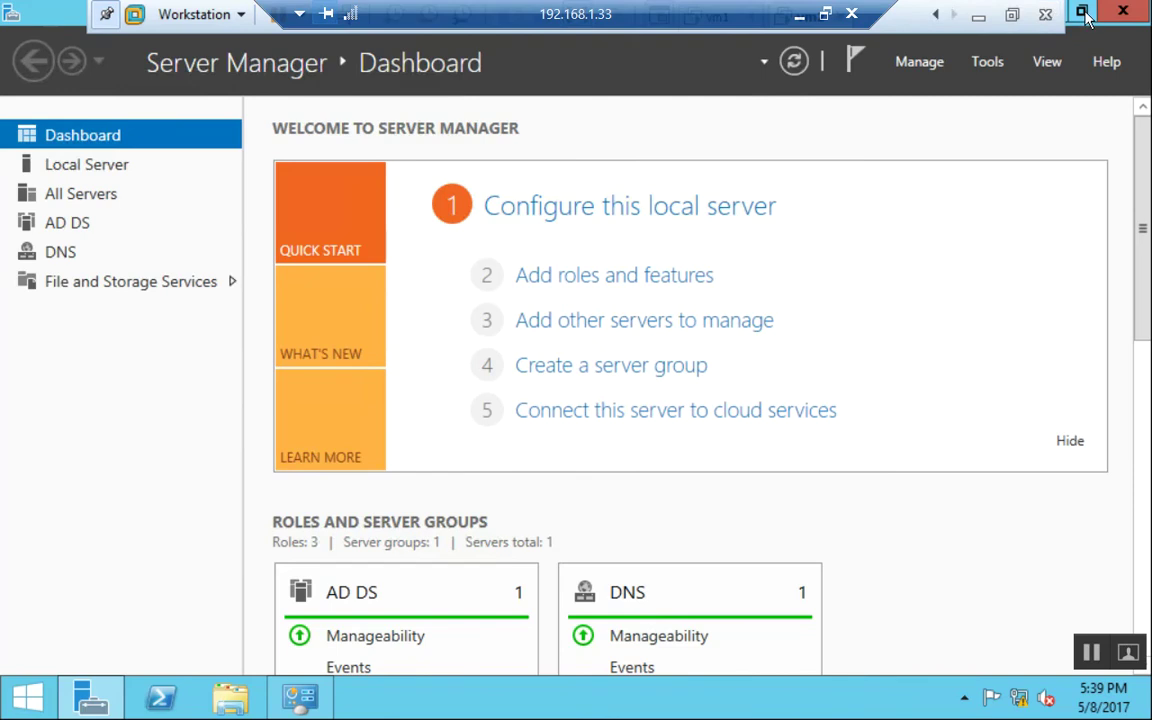
pyautogui.click(1012, 14)
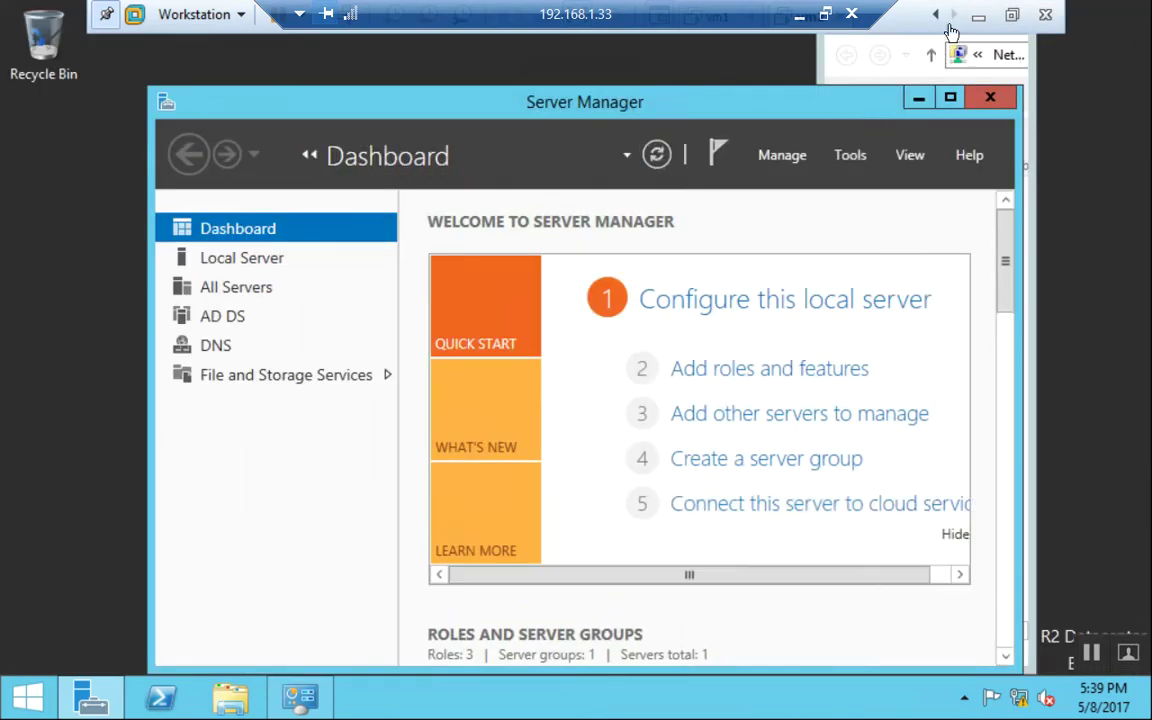
pyautogui.click(1012, 14)
pyautogui.click(372, 96)
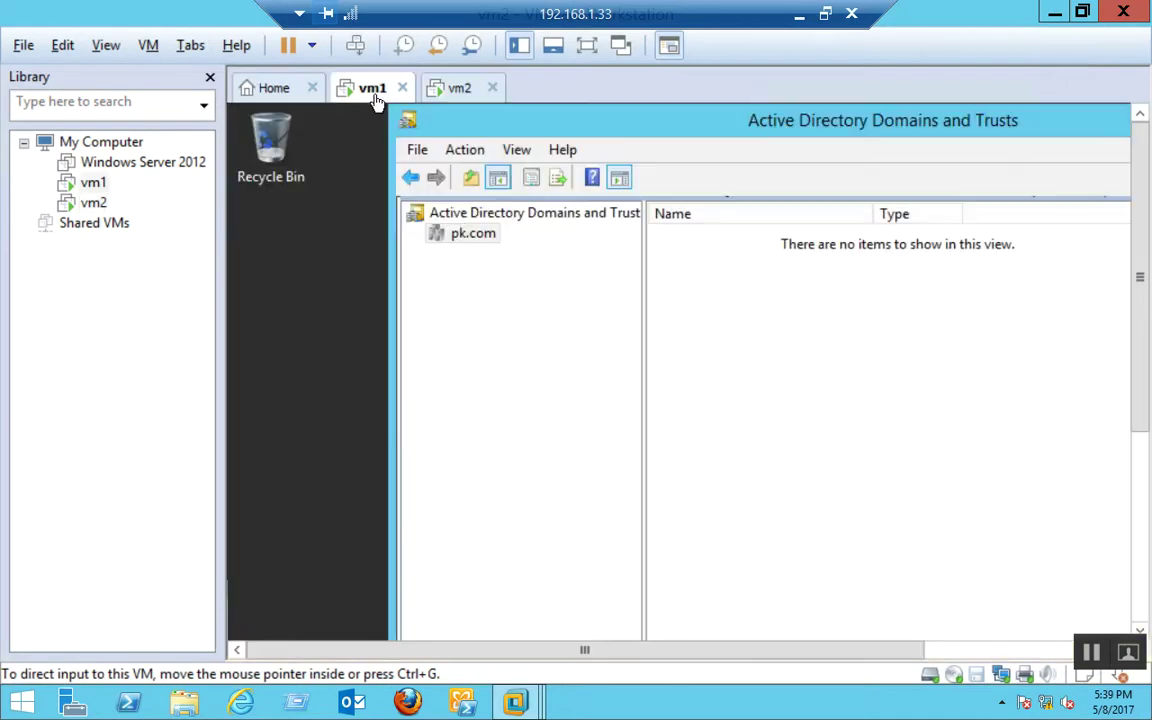
# Return vm1 to its desktop in full screen and close Active Directory Domains and Trusts.
pyautogui.click(563, 293)
pyautogui.moveTo(1143, 182); pyautogui.dragTo(1143, 371)
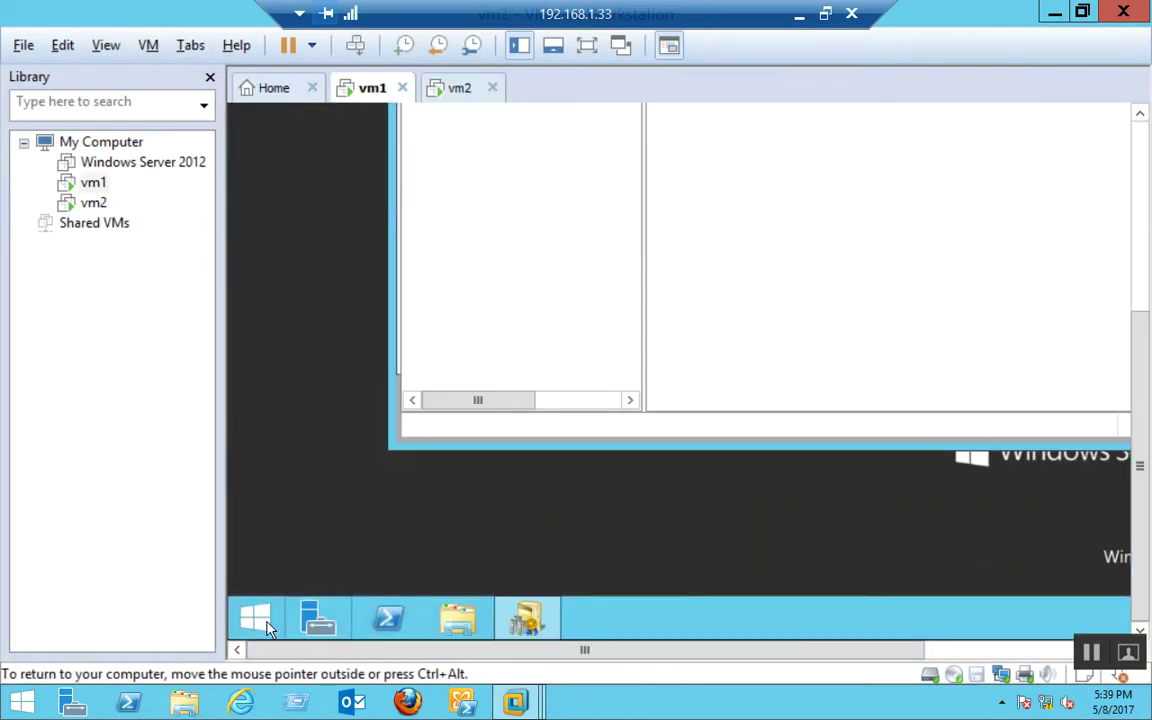
pyautogui.click(264, 625)
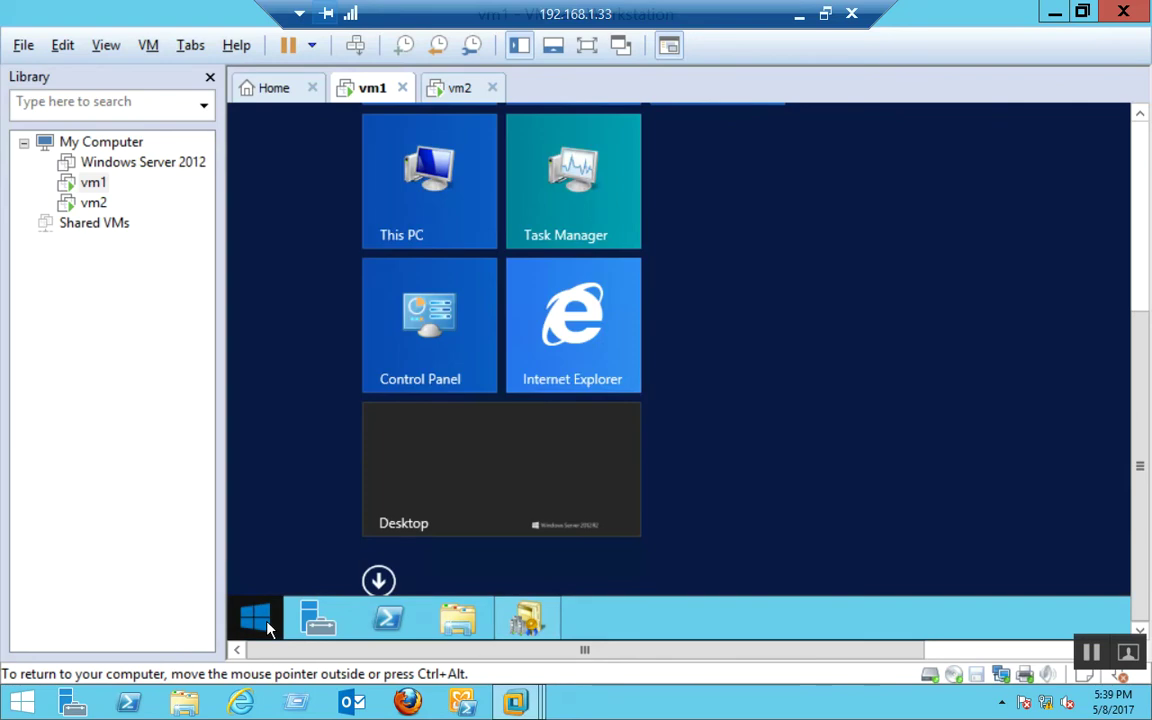
pyautogui.click(264, 625)
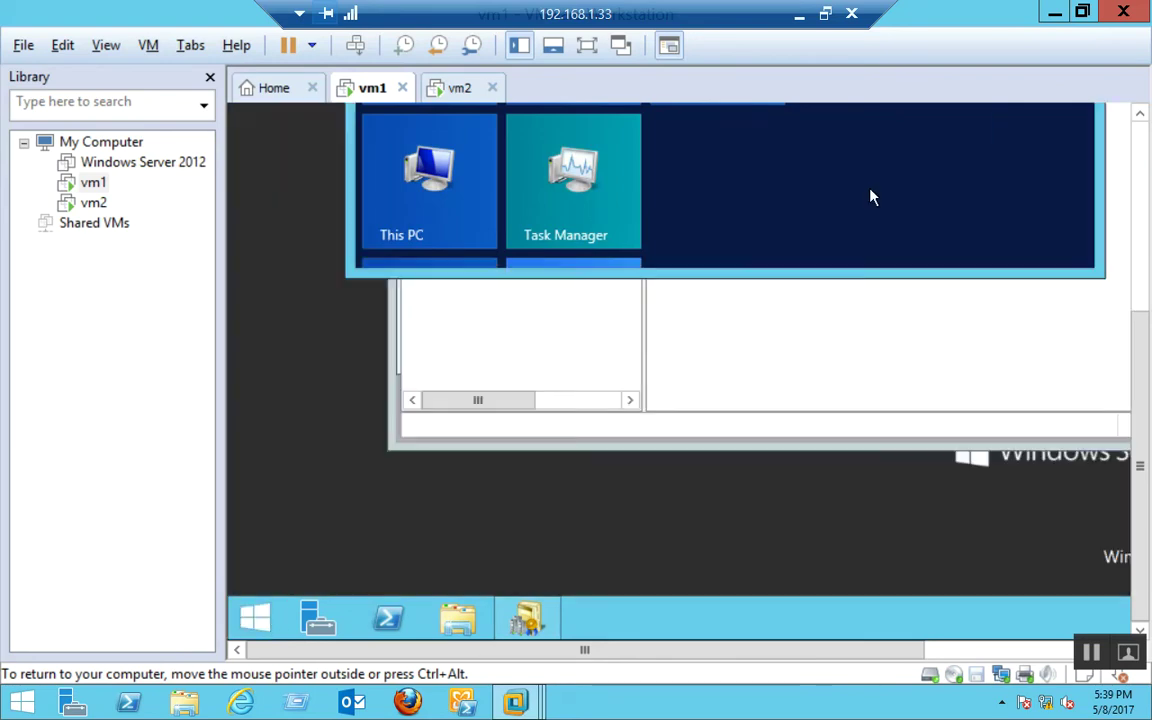
pyautogui.scroll(5, 1147, 141)
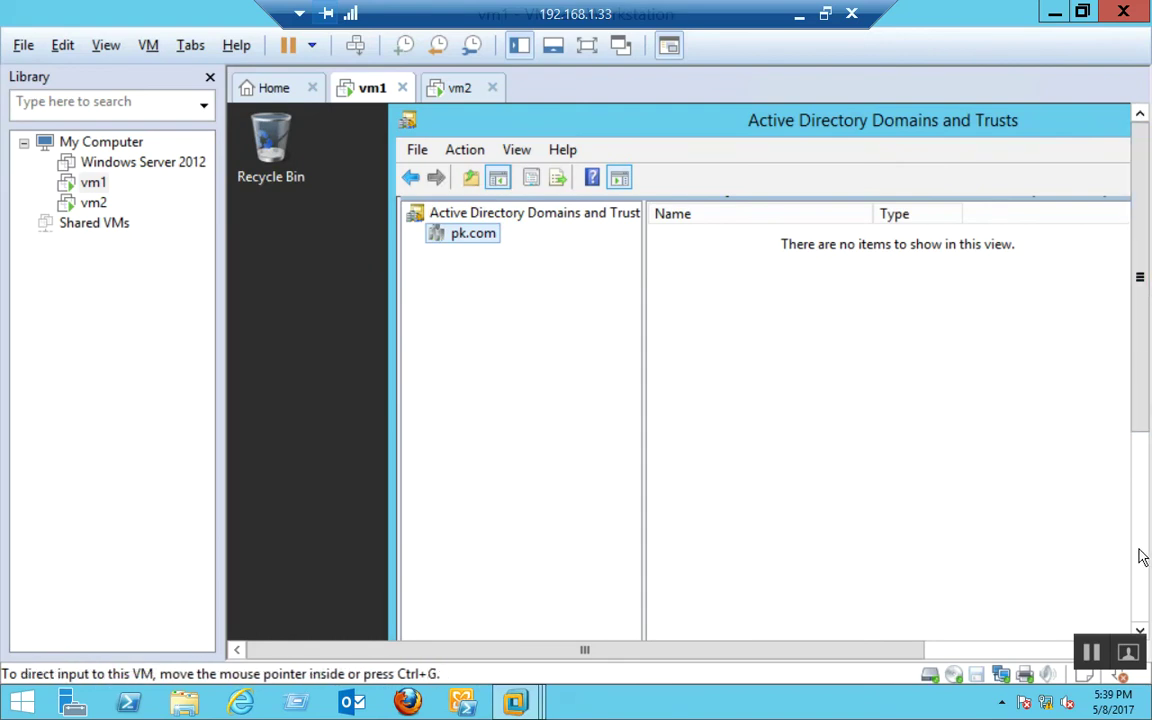
pyautogui.scroll(-5, 1137, 545)
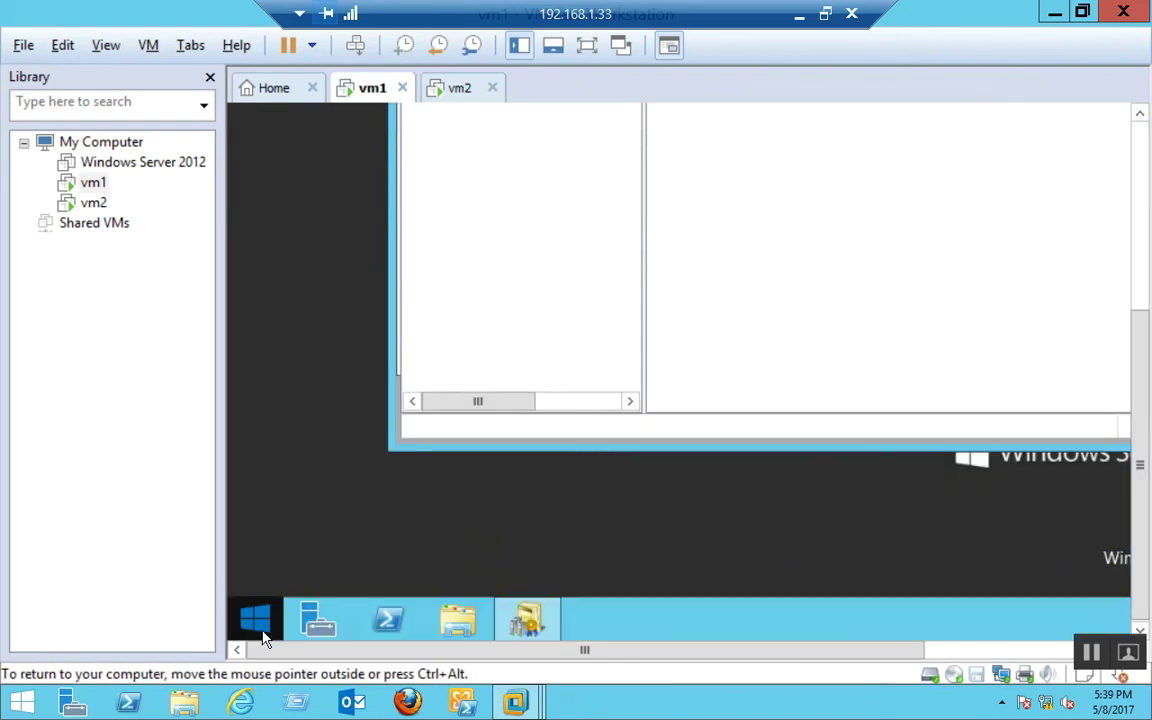
pyautogui.click(259, 628)
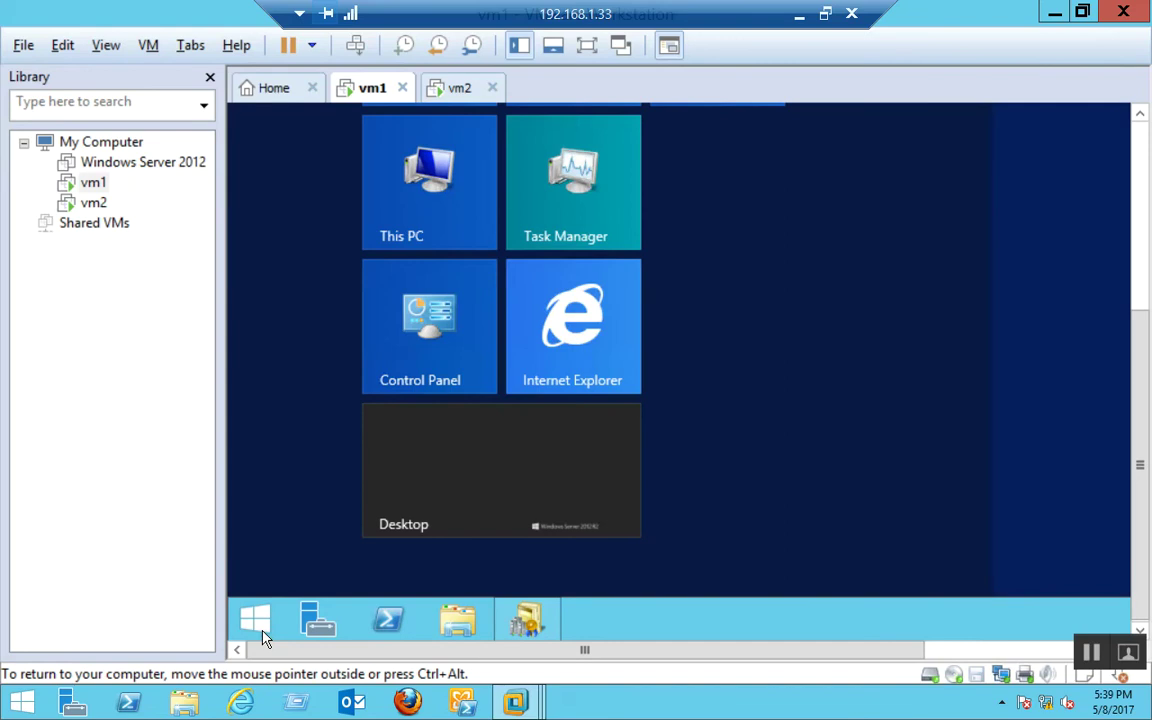
pyautogui.click(262, 637)
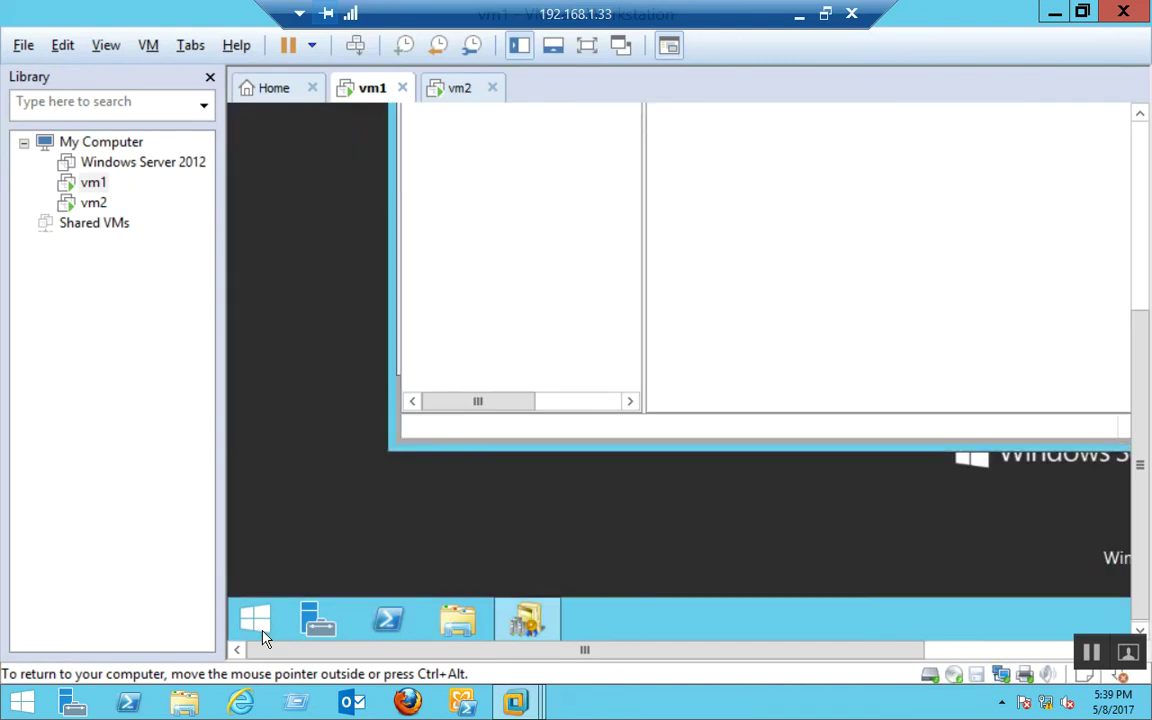
pyautogui.click(587, 50)
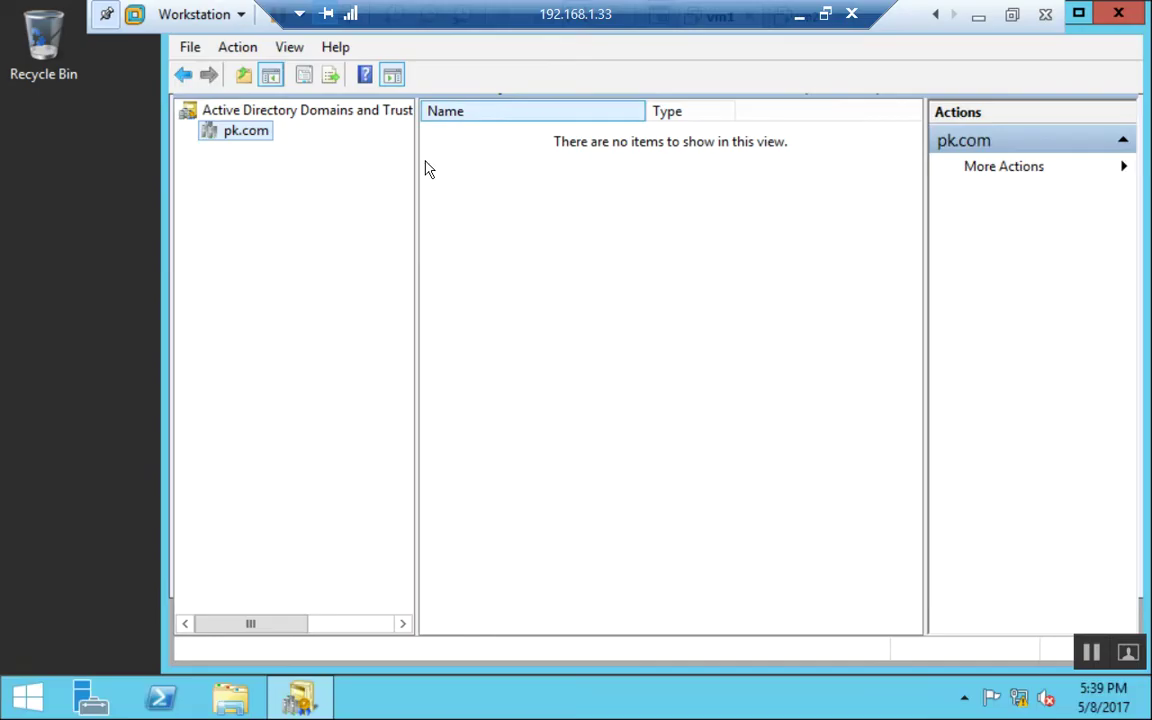
pyautogui.click(1119, 14)
# Launch DNS from a Start search for 'dns' and show the pk.com forward zone's records.
pyautogui.click(10, 713)
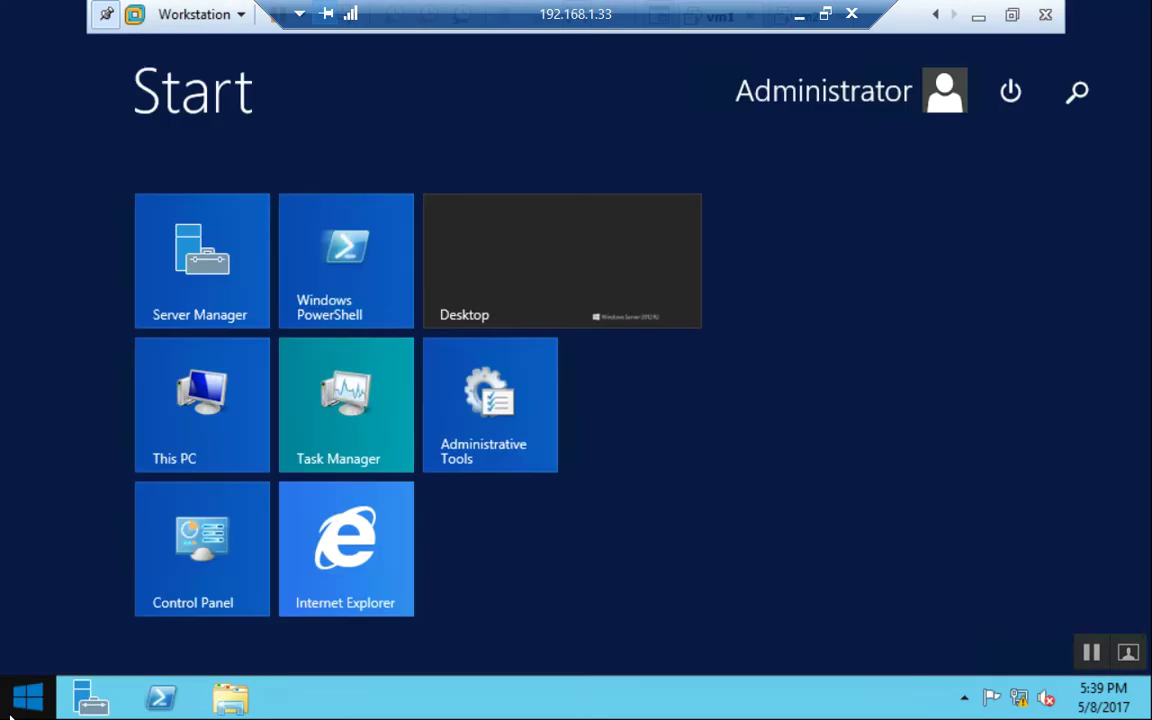
pyautogui.write('dns')
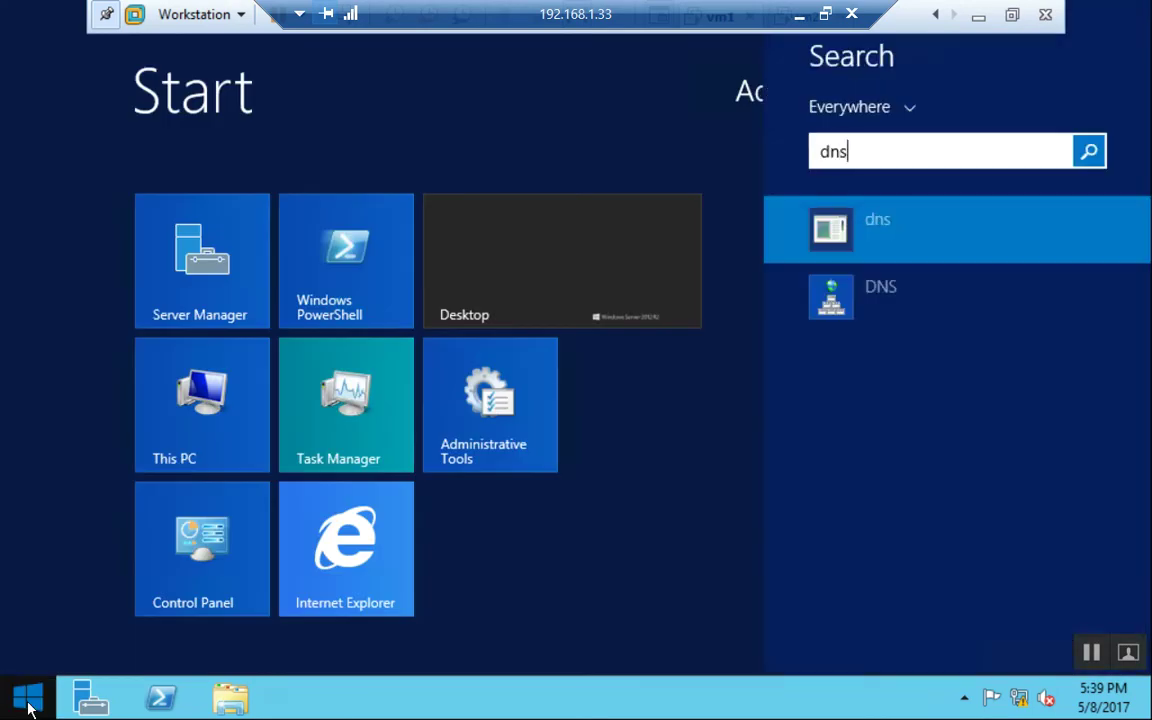
pyautogui.click(887, 309)
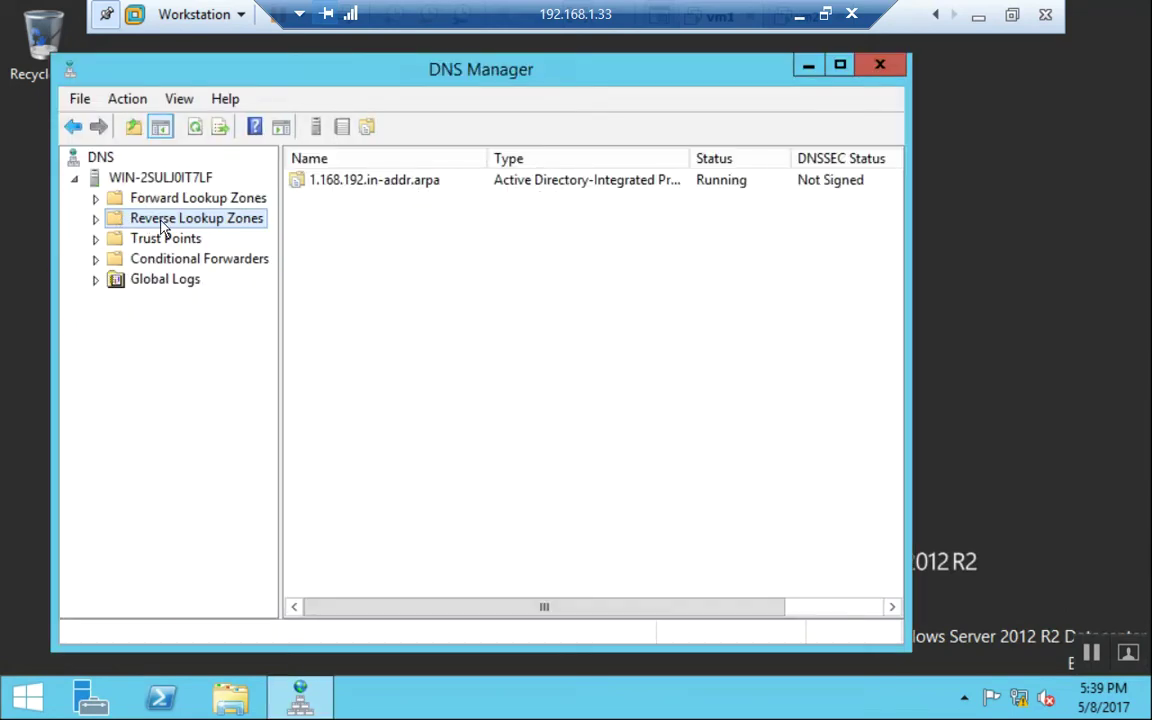
pyautogui.doubleClick(199, 200)
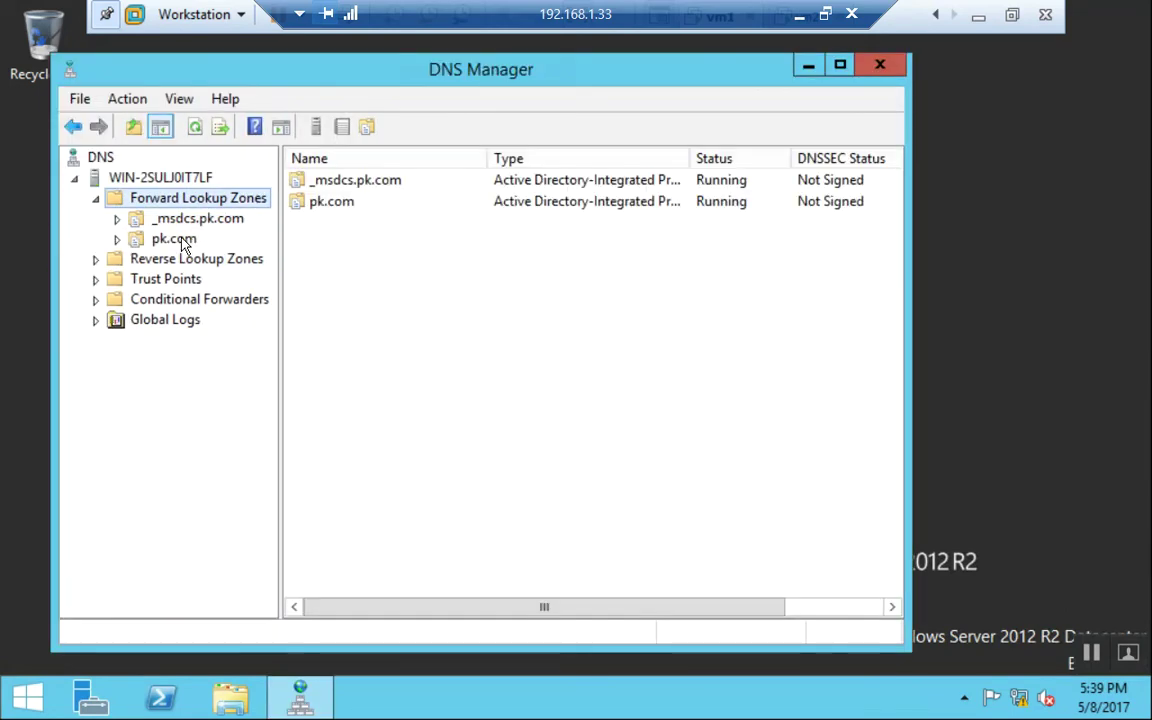
pyautogui.doubleClick(174, 241)
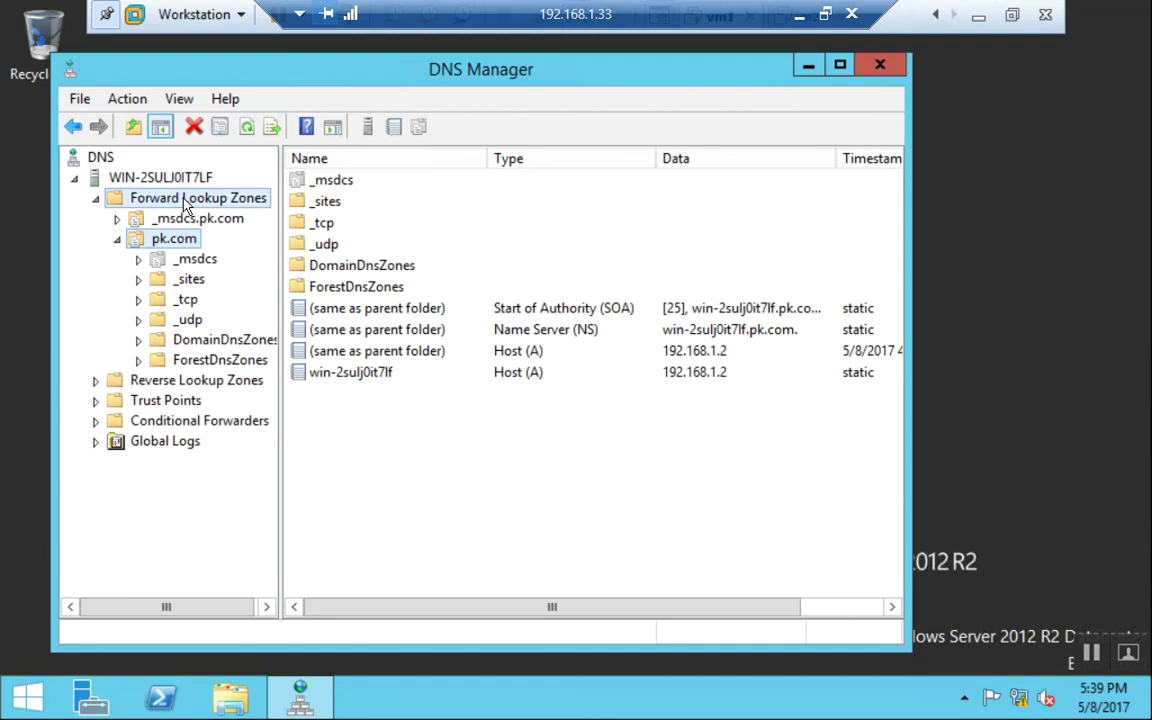
pyautogui.click(180, 203)
pyautogui.rightClick(202, 204)
# Create secondary zone ok.com from master 192.168.1.3 and view its transferred records.
pyautogui.press('Return')
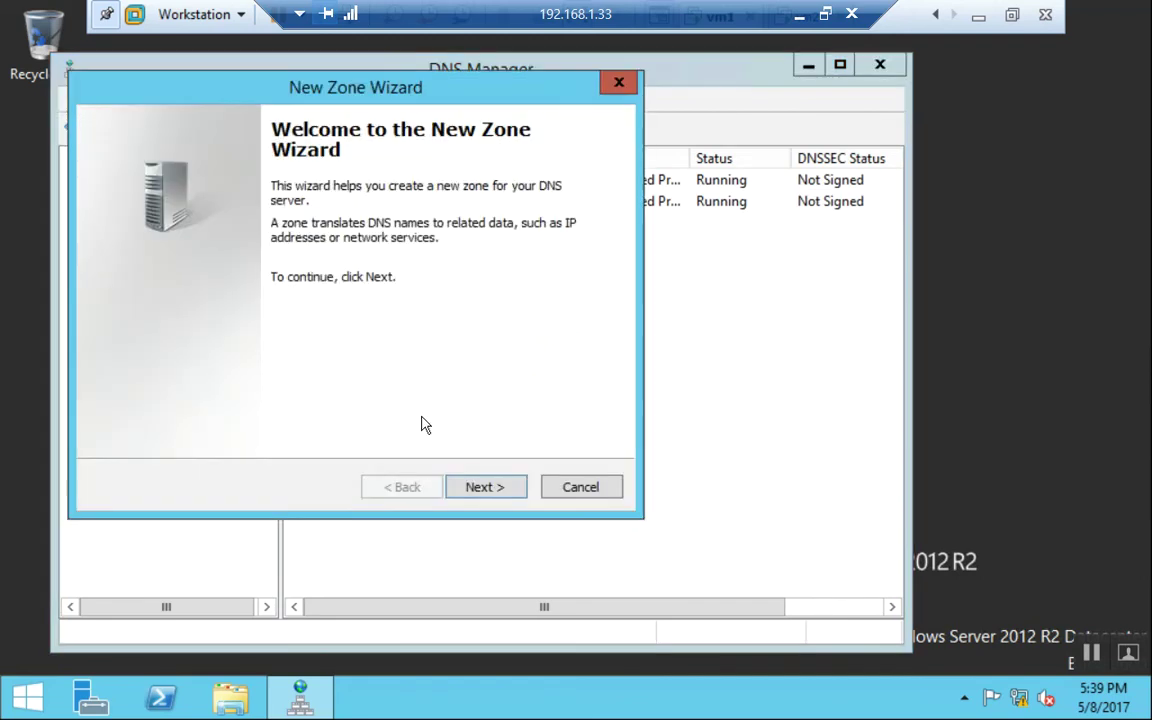
pyautogui.click(487, 490)
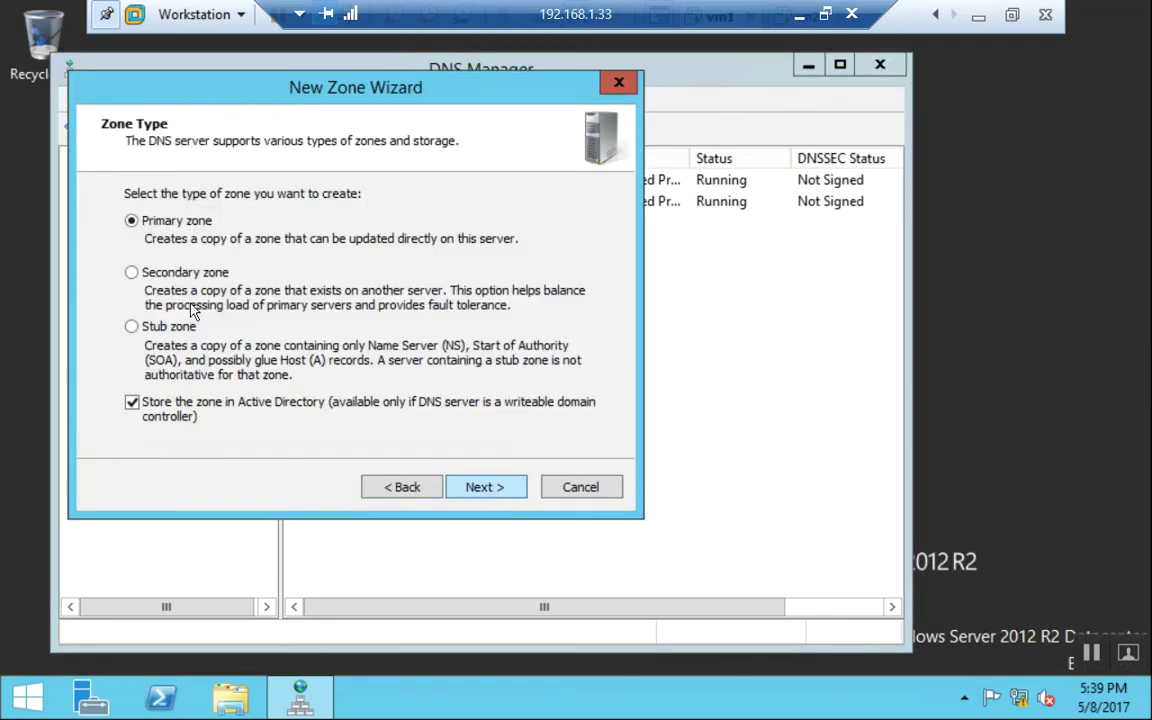
pyautogui.click(174, 270)
pyautogui.click(481, 490)
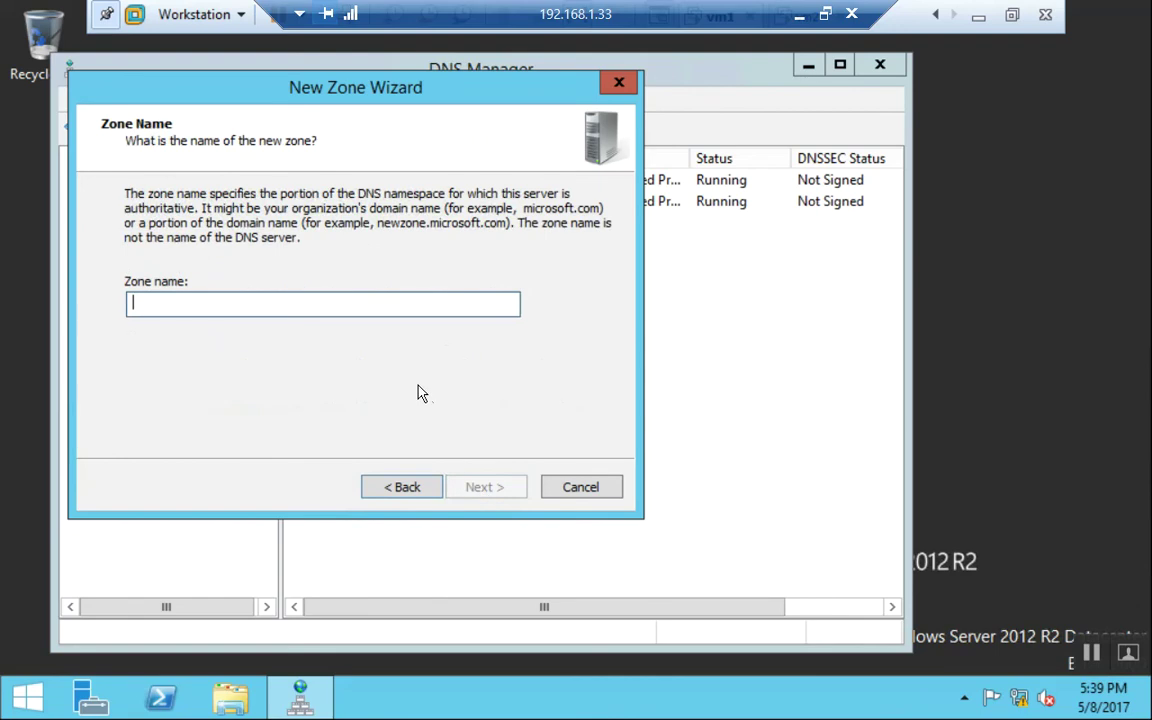
pyautogui.write('ok.com')
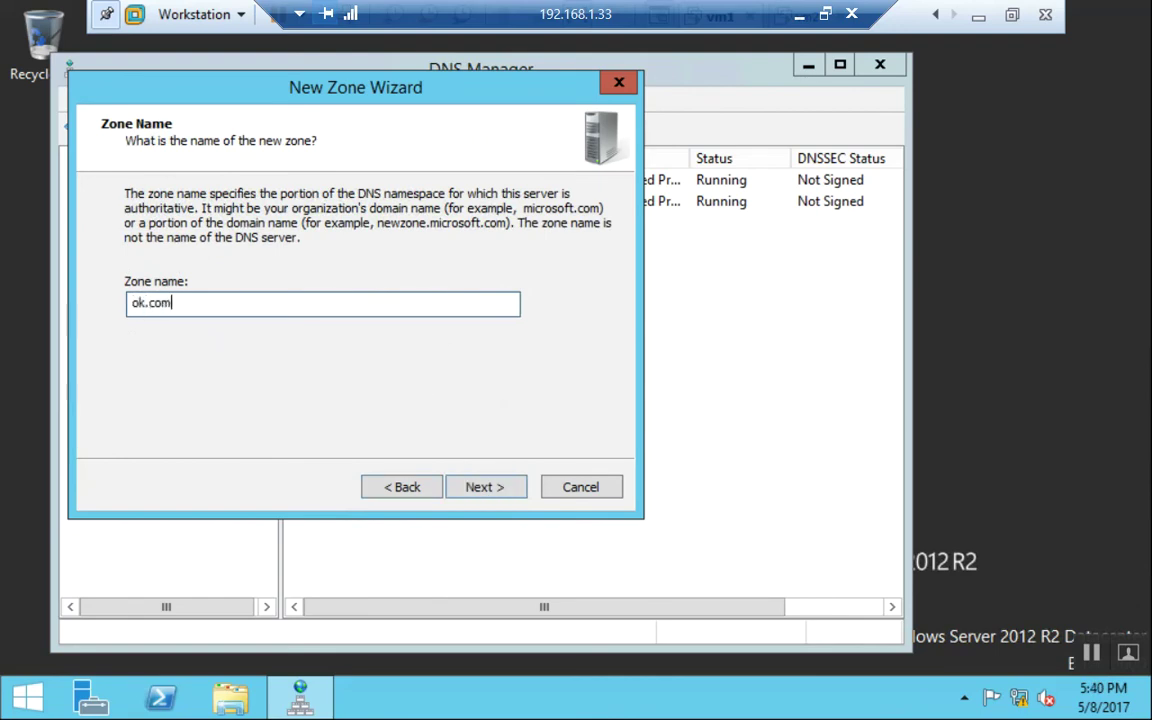
pyautogui.press('Return')
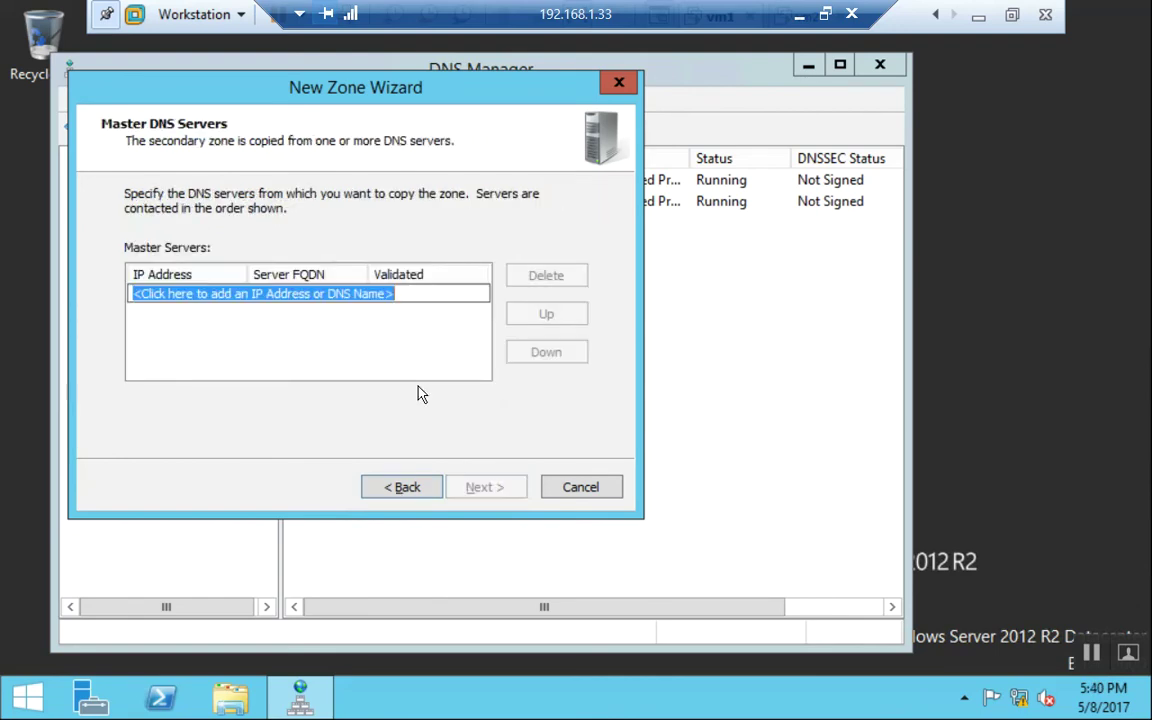
pyautogui.write('192.168.1.')
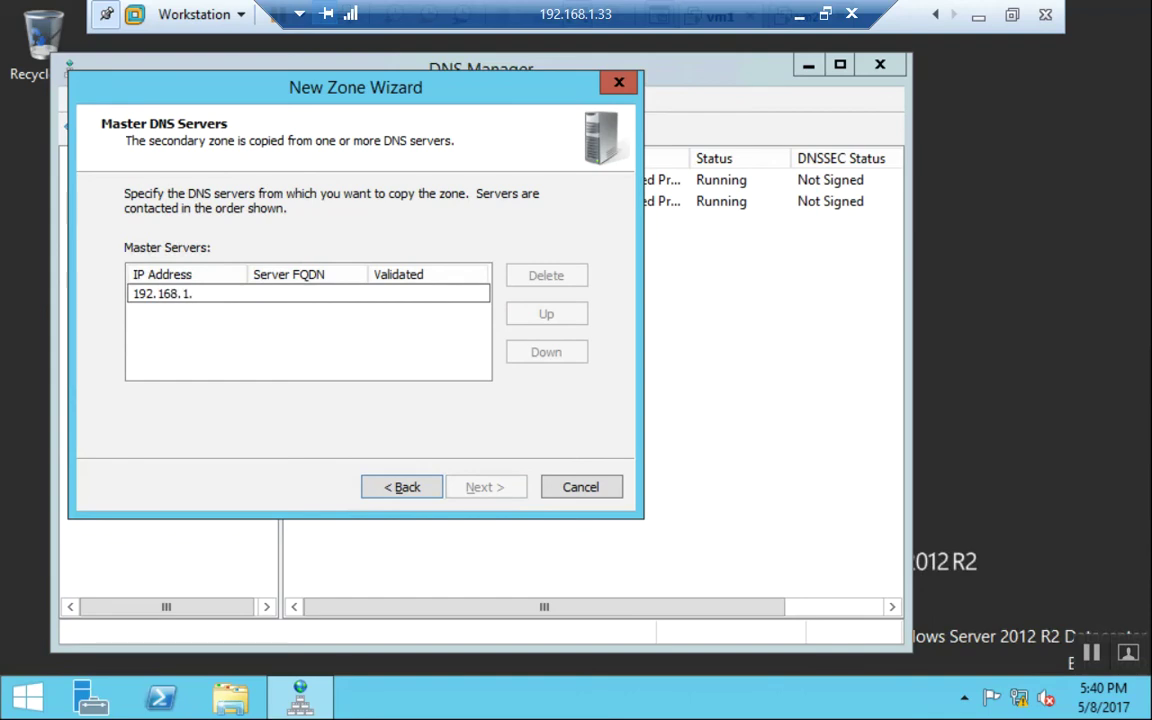
pyautogui.write('3')
pyautogui.press('Return')
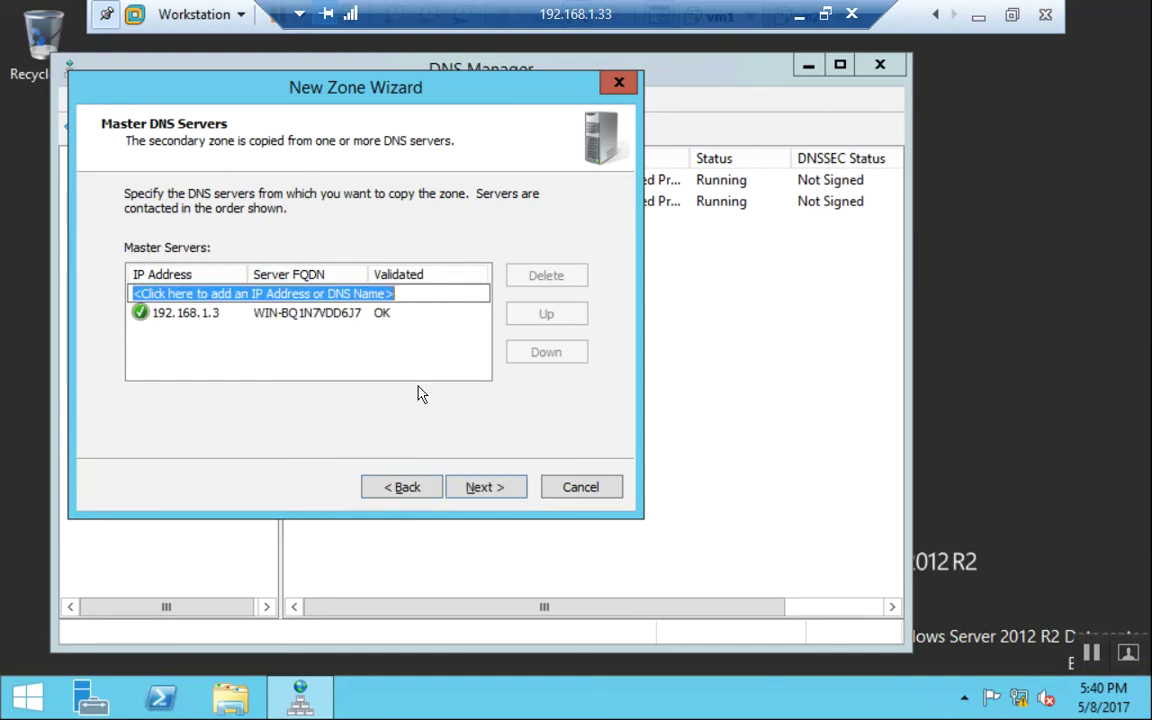
pyautogui.click(494, 497)
pyautogui.click(494, 497)
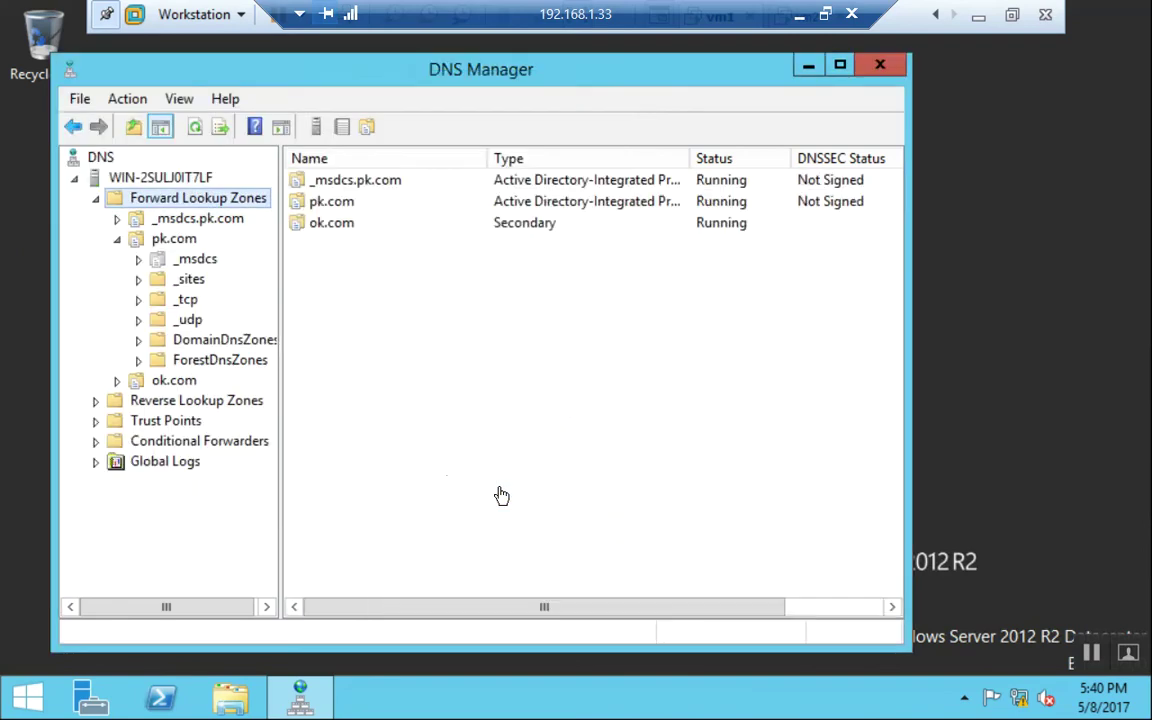
pyautogui.click(183, 383)
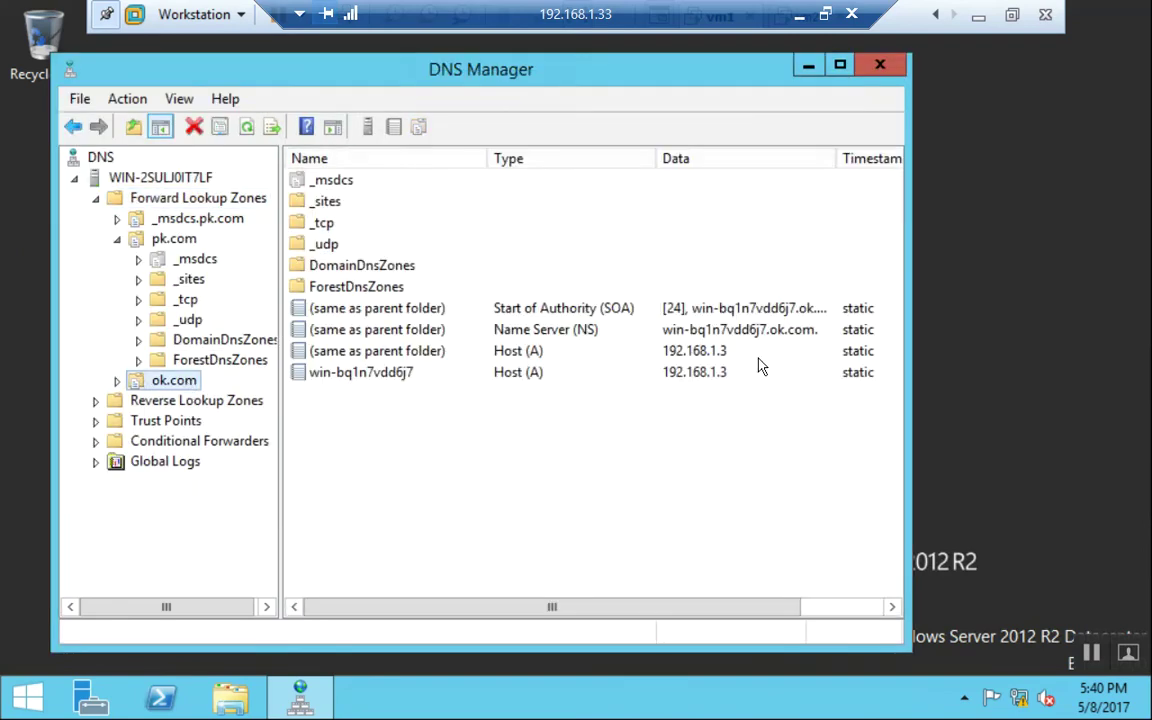
# Close DNS Manager, glance at the vm2 console, and return vm1 to full screen.
pyautogui.click(897, 72)
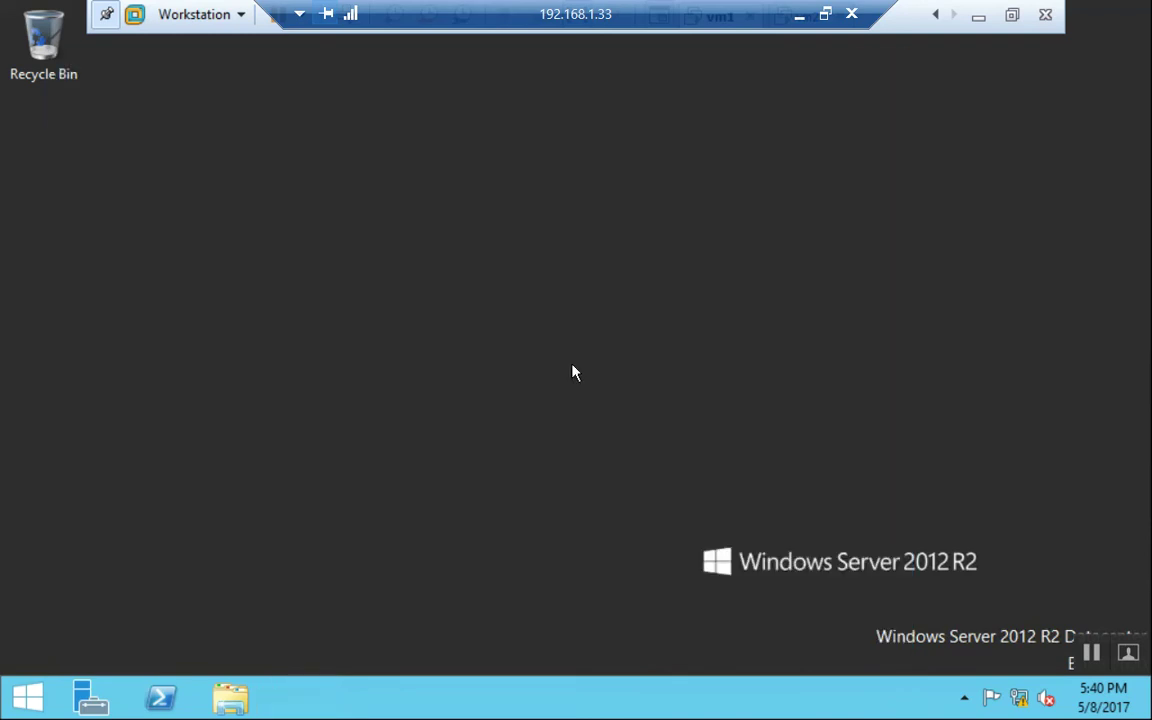
pyautogui.click(1011, 15)
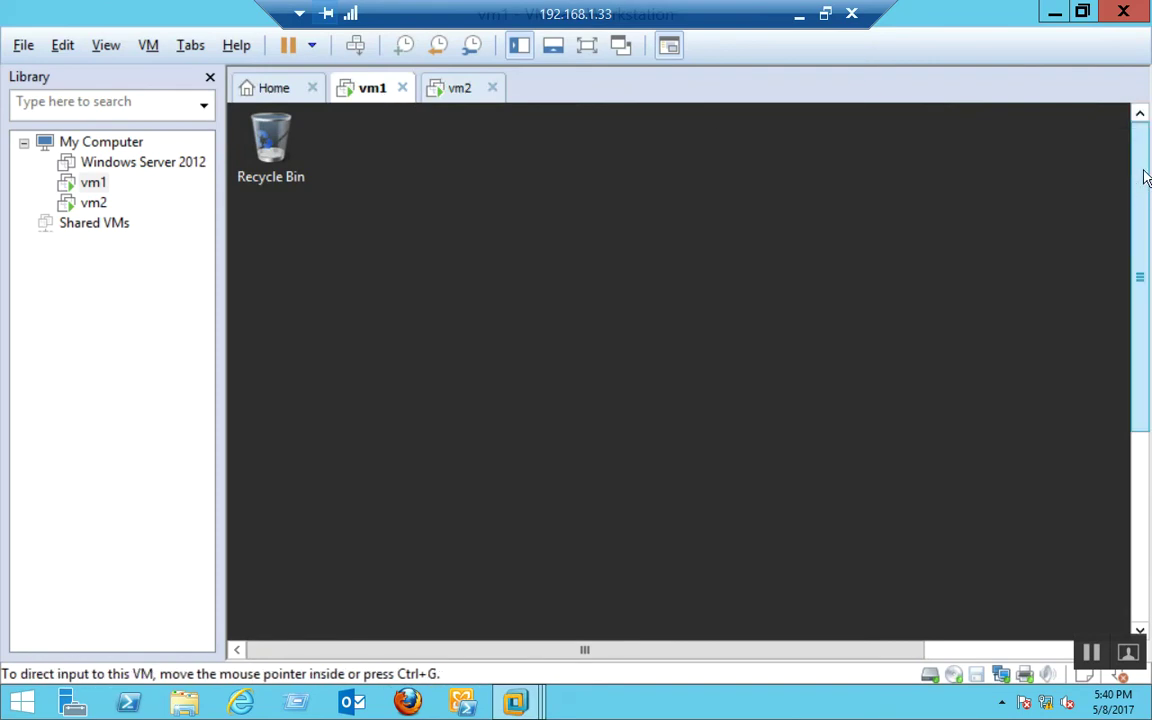
pyautogui.click(455, 88)
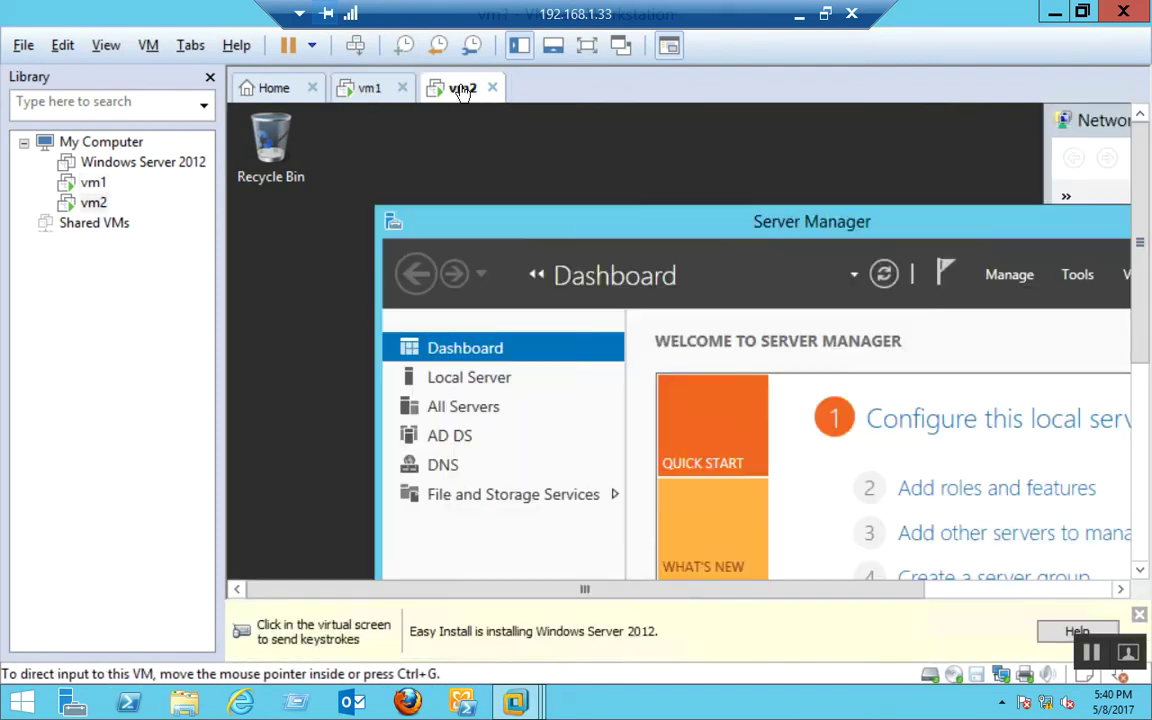
pyautogui.click(673, 197)
pyautogui.hotkey('ctrl', 'alt')
pyautogui.click(372, 88)
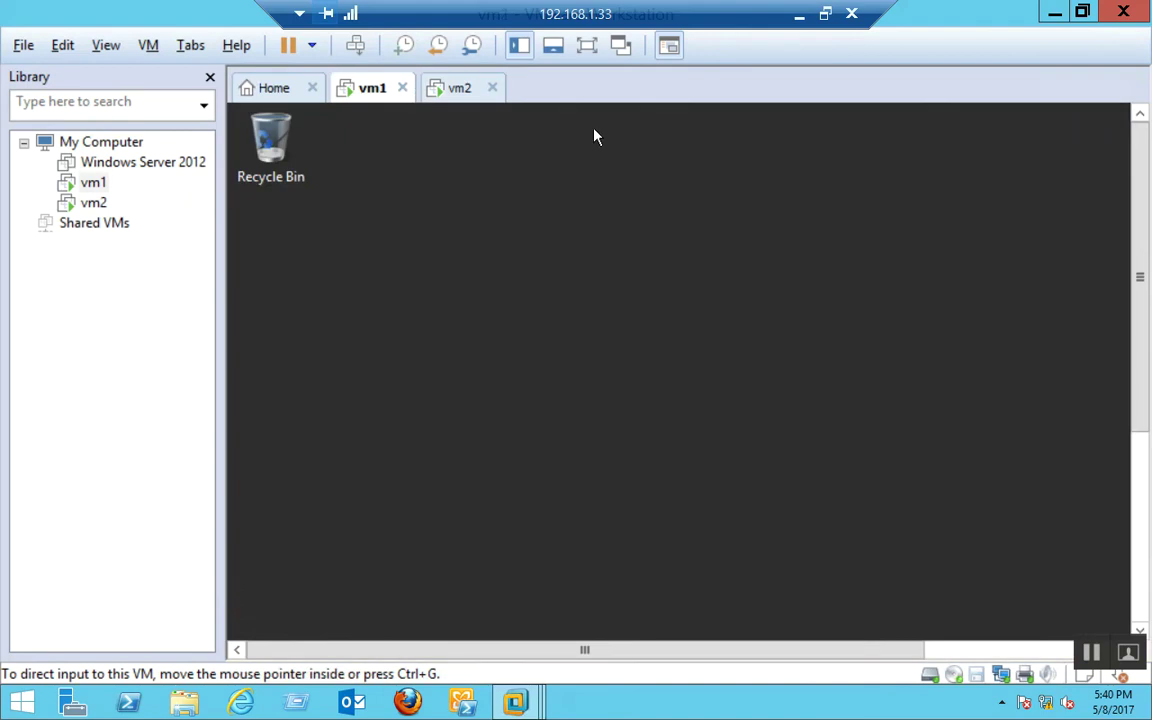
pyautogui.click(588, 47)
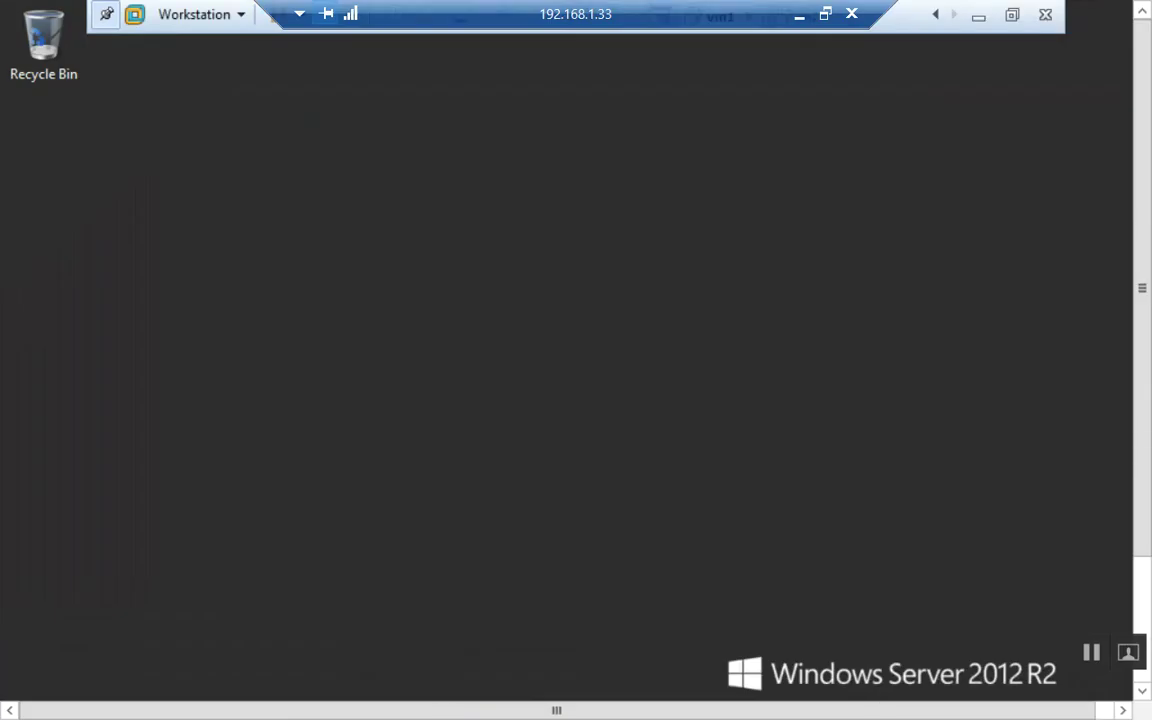
# Launch DNS Manager via a 'dns' Start search and open the pk.com zone's properties.
pyautogui.press('super')
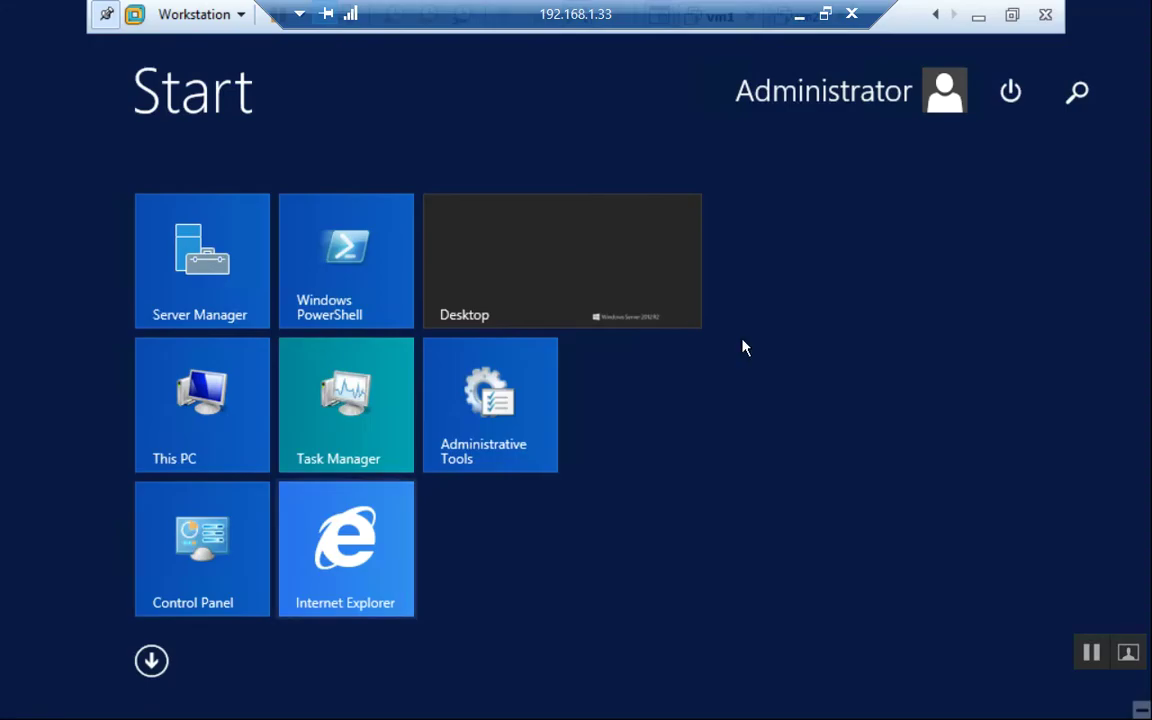
pyautogui.write('dns')
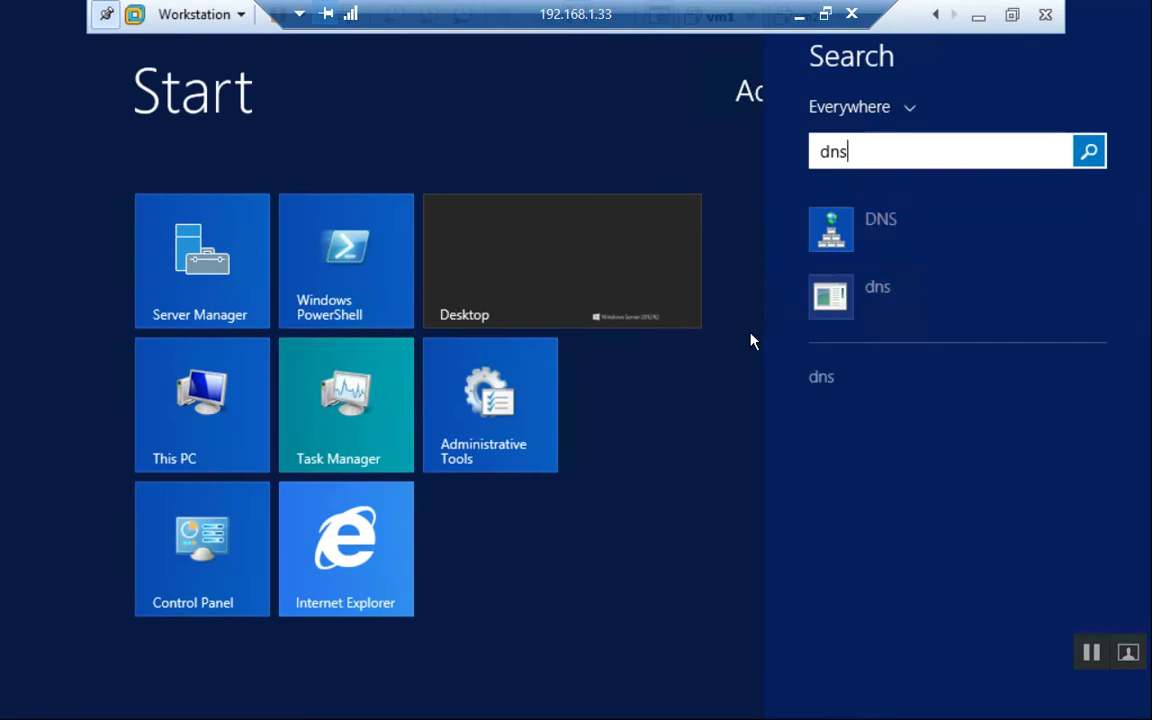
pyautogui.press('Return')
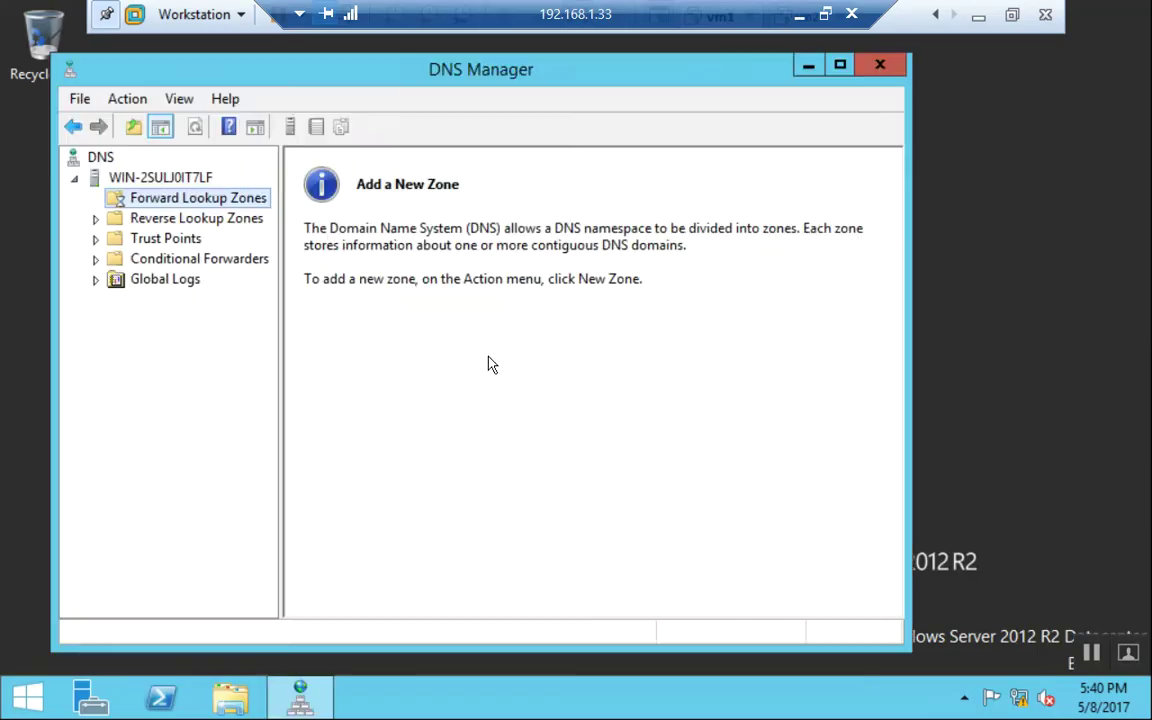
pyautogui.doubleClick(166, 196)
pyautogui.click(174, 238)
pyautogui.click(175, 260)
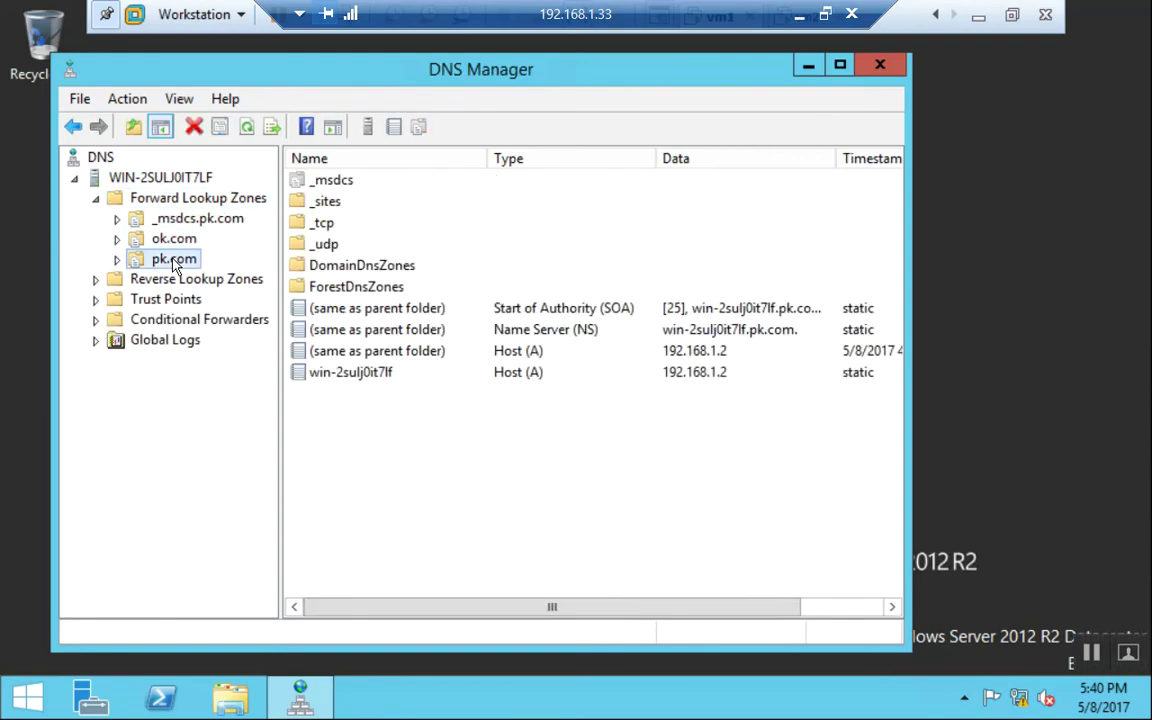
pyautogui.rightClick(175, 261)
pyautogui.click(333, 628)
# Allow zone transfers for pk.com and add 192.168.1.3 to its notify list.
pyautogui.click(483, 129)
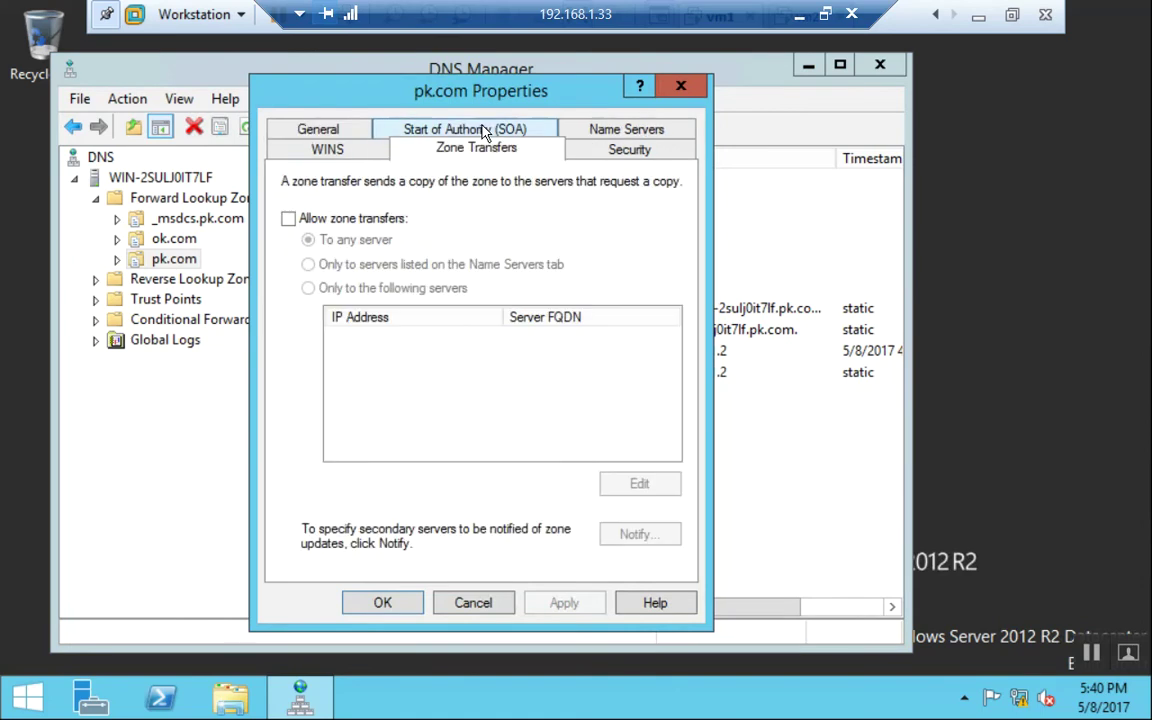
pyautogui.click(330, 219)
pyautogui.click(640, 534)
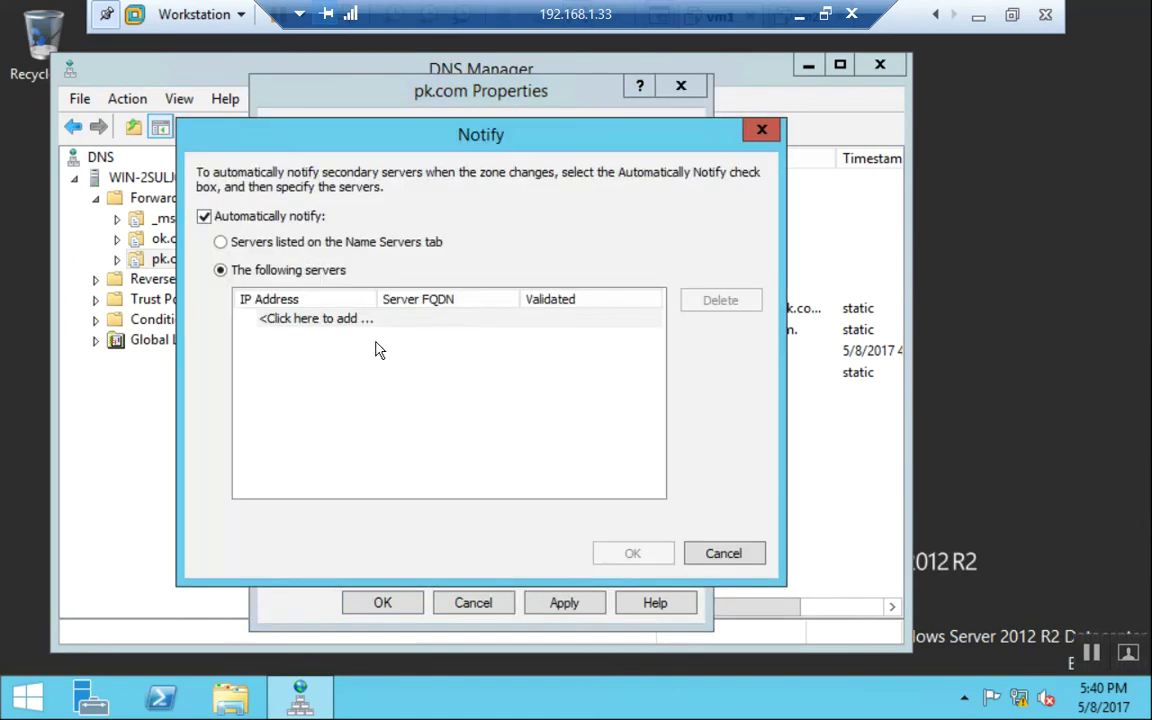
pyautogui.click(375, 320)
pyautogui.write('1923.')
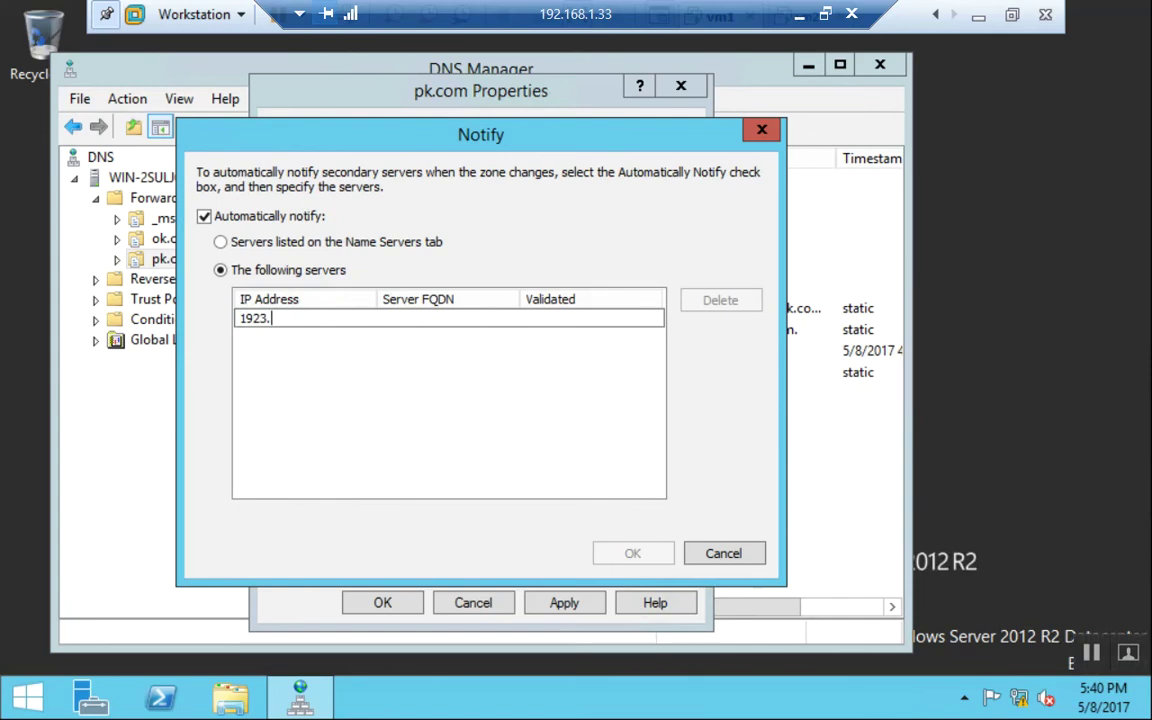
pyautogui.write('.168.1.')
pyautogui.press('Return')
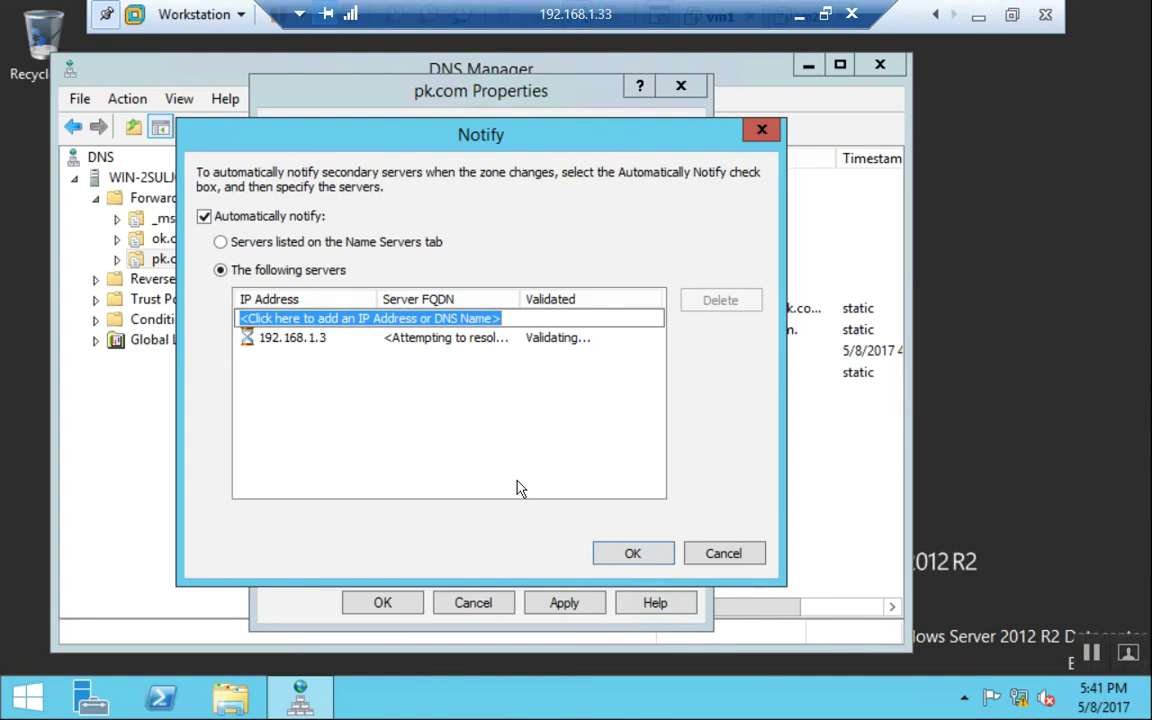
pyautogui.click(634, 554)
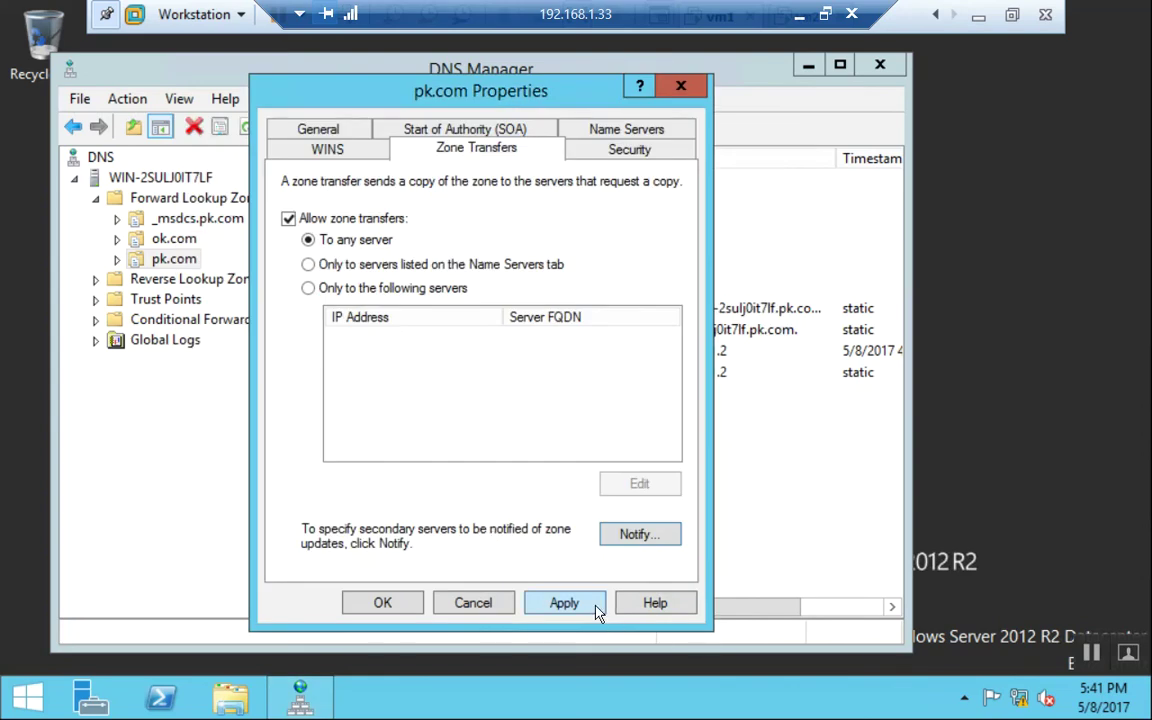
pyautogui.click(566, 605)
pyautogui.click(383, 602)
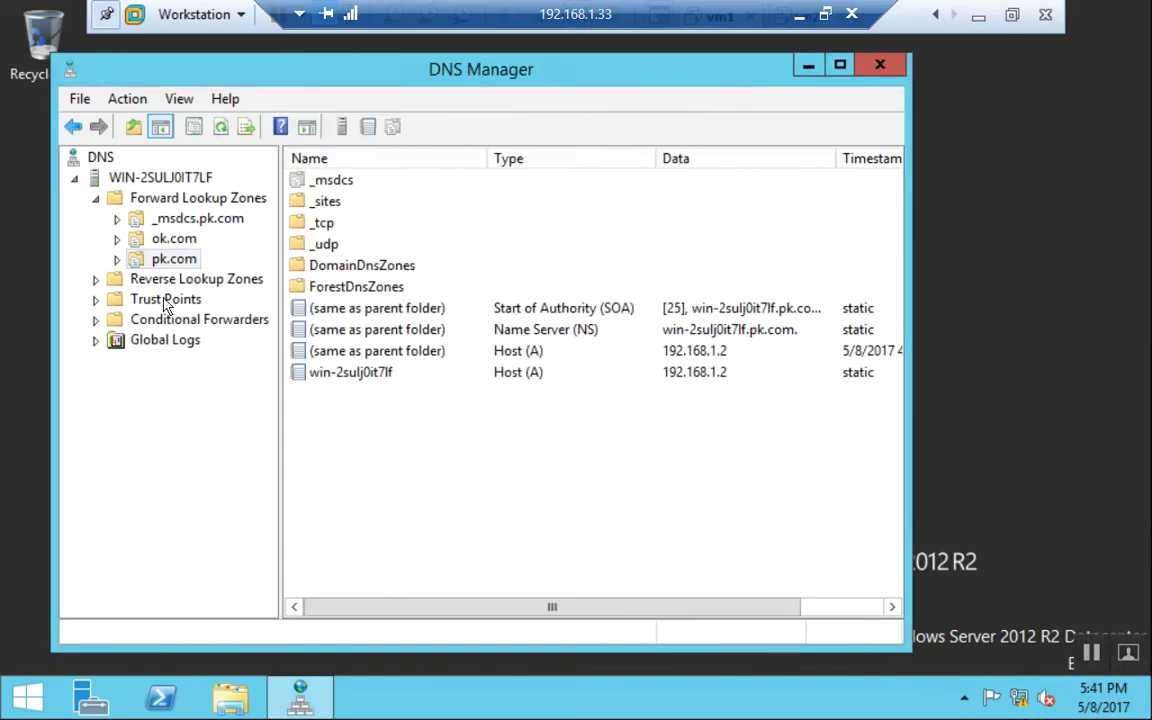
# Show vm2 full screen and launch DNS from Server Manager's Tools menu.
pyautogui.click(1012, 14)
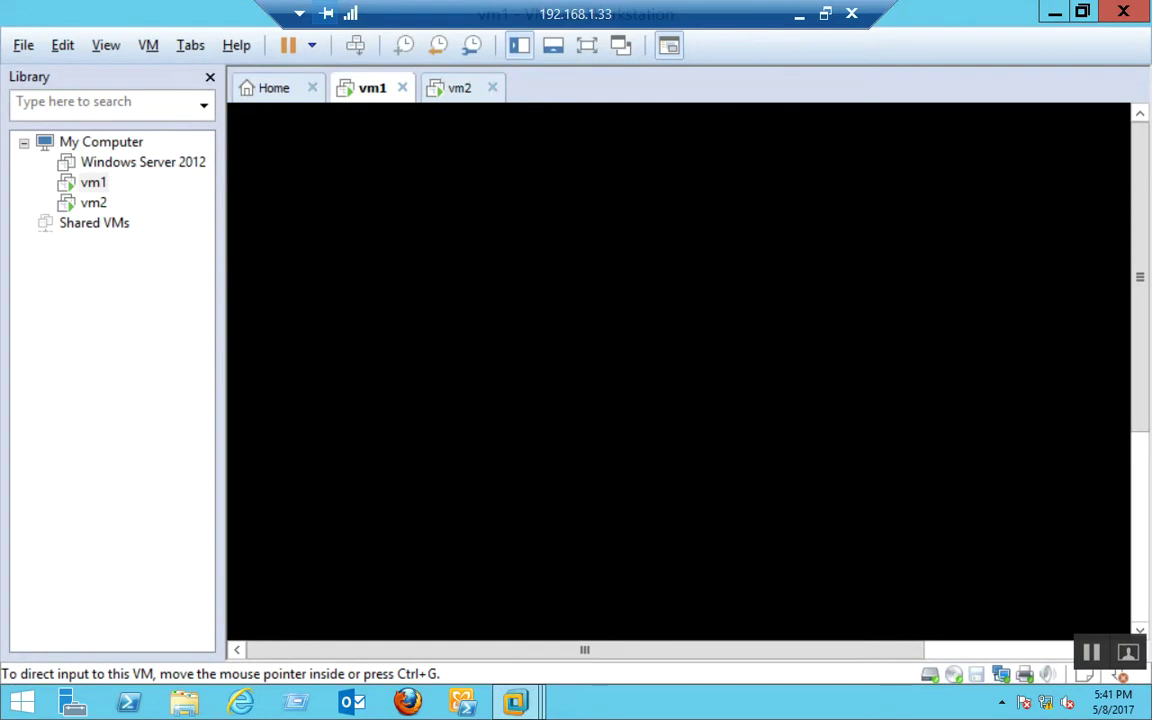
pyautogui.click(458, 89)
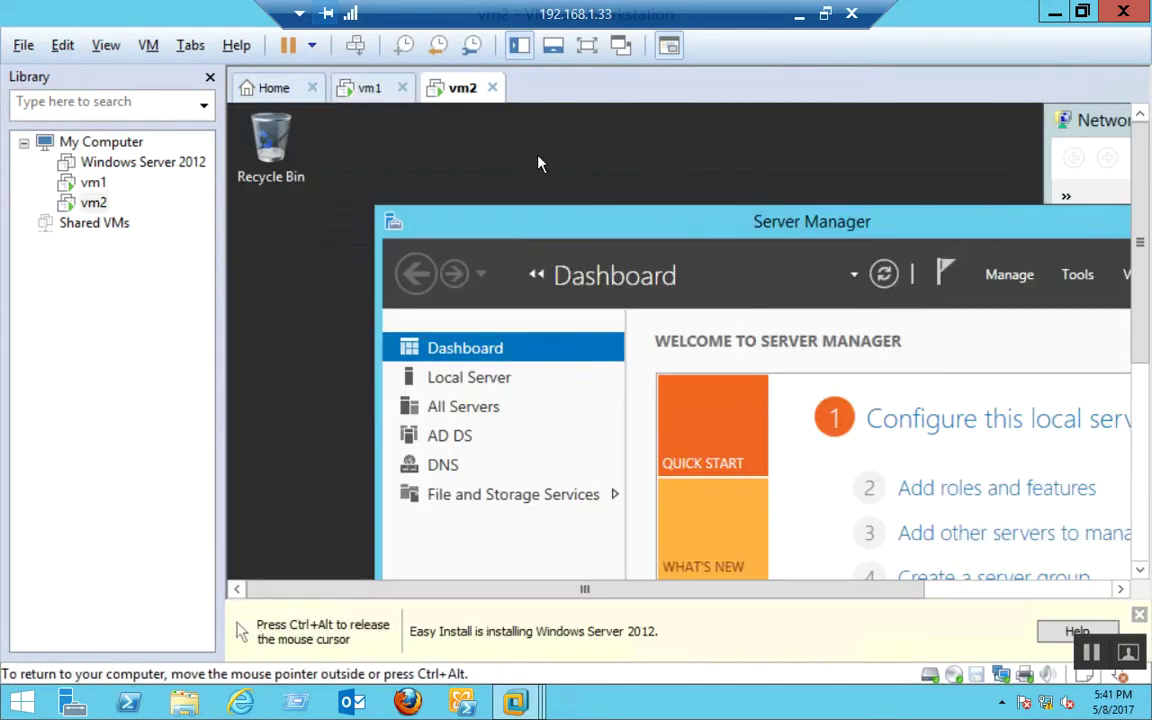
pyautogui.click(598, 50)
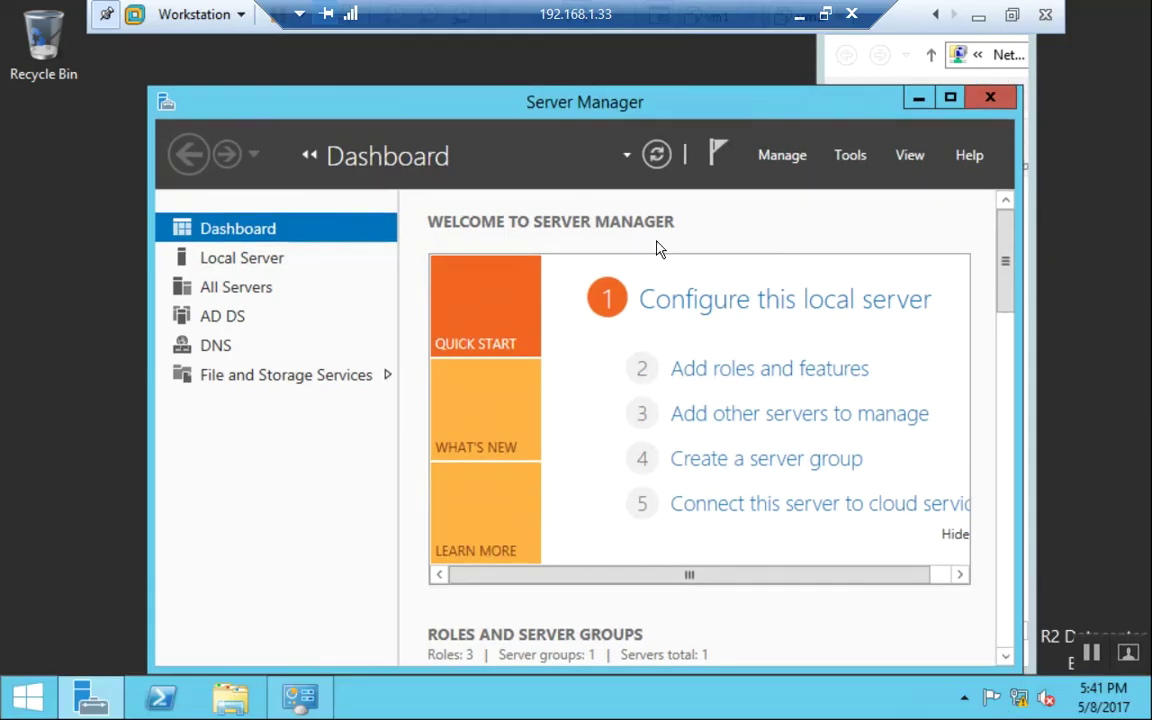
pyautogui.click(850, 155)
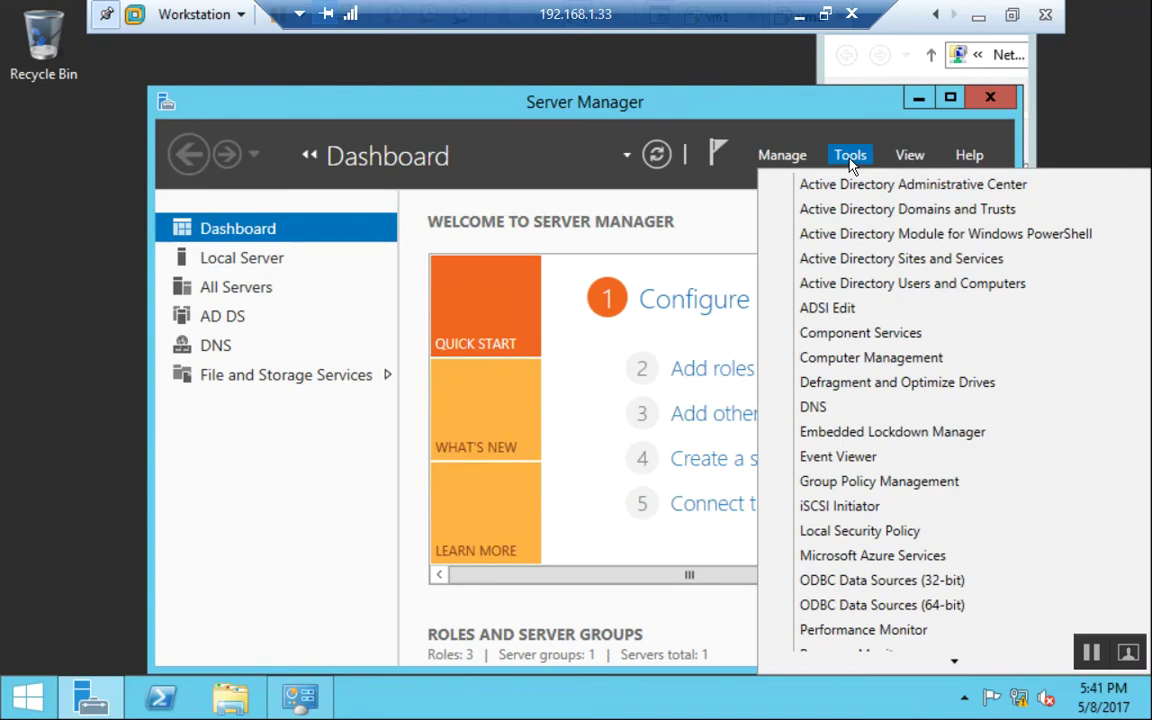
pyautogui.click(830, 406)
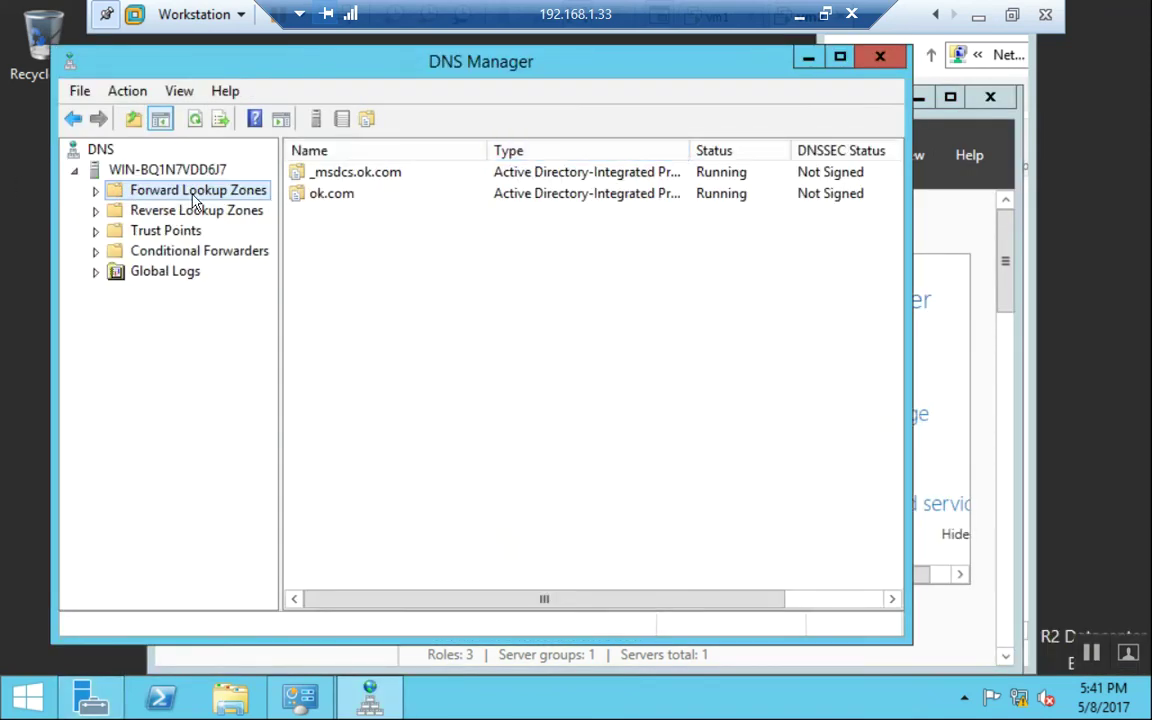
# Start a new secondary zone named pk.com under Forward Lookup Zones.
pyautogui.doubleClick(178, 190)
pyautogui.doubleClick(173, 230)
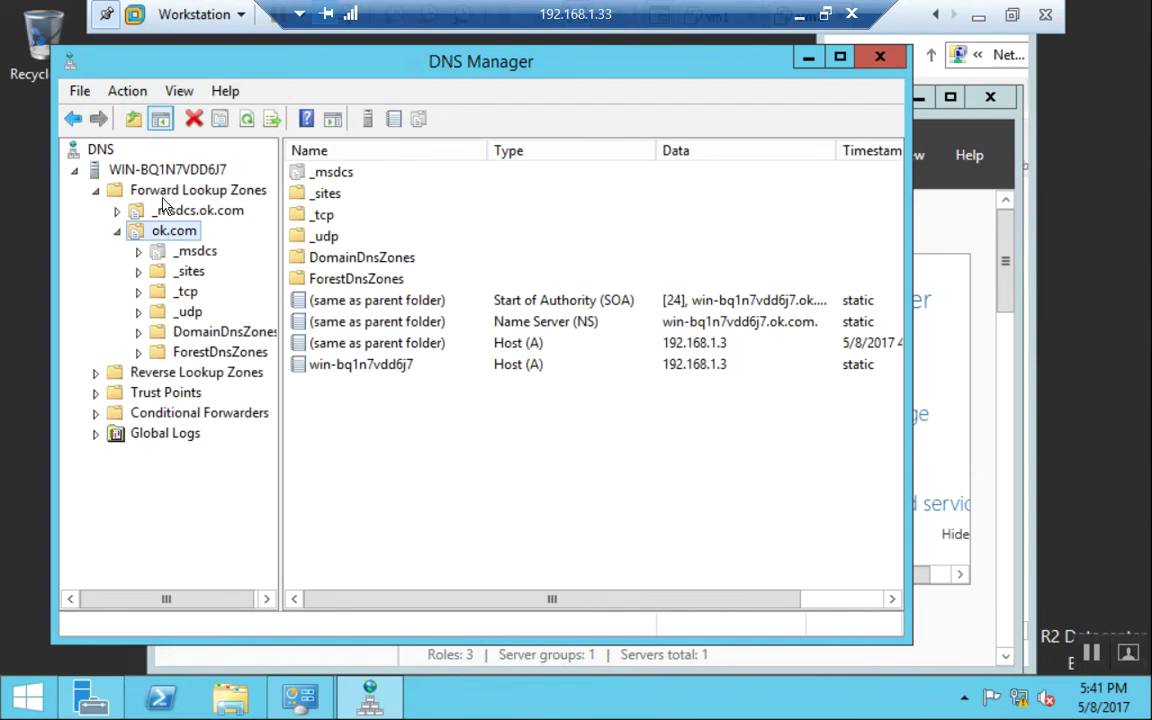
pyautogui.click(157, 190)
pyautogui.rightClick(170, 192)
pyautogui.click(200, 206)
pyautogui.click(489, 481)
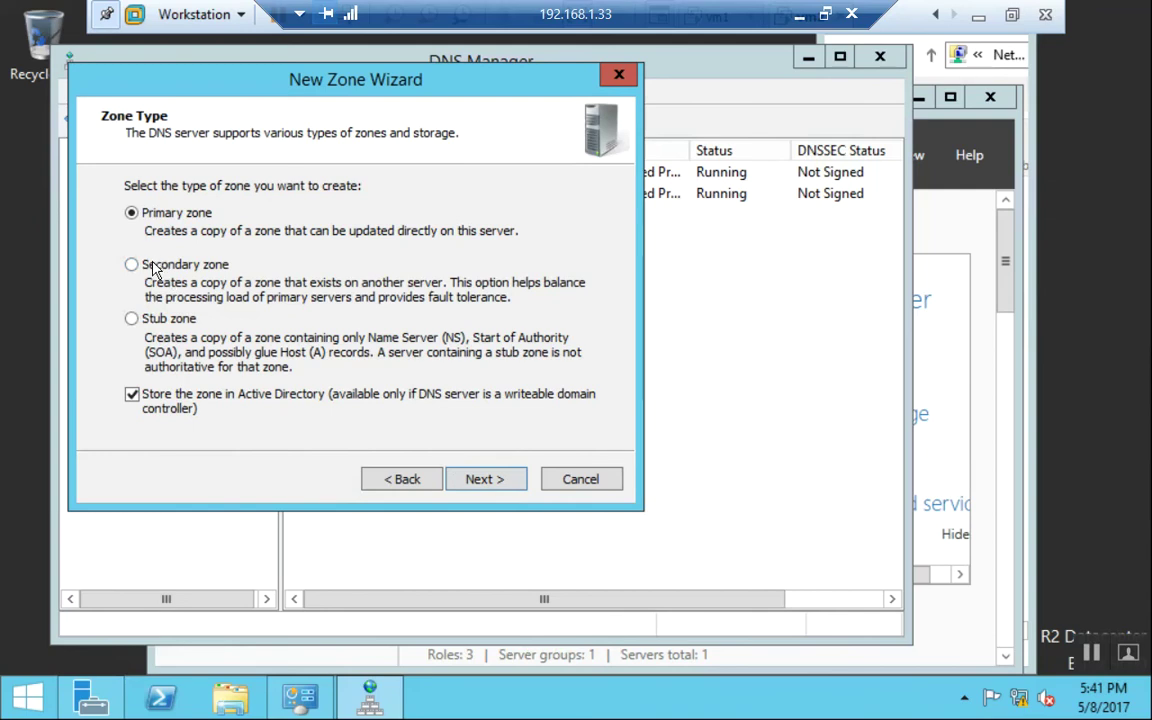
pyautogui.click(145, 263)
pyautogui.click(492, 479)
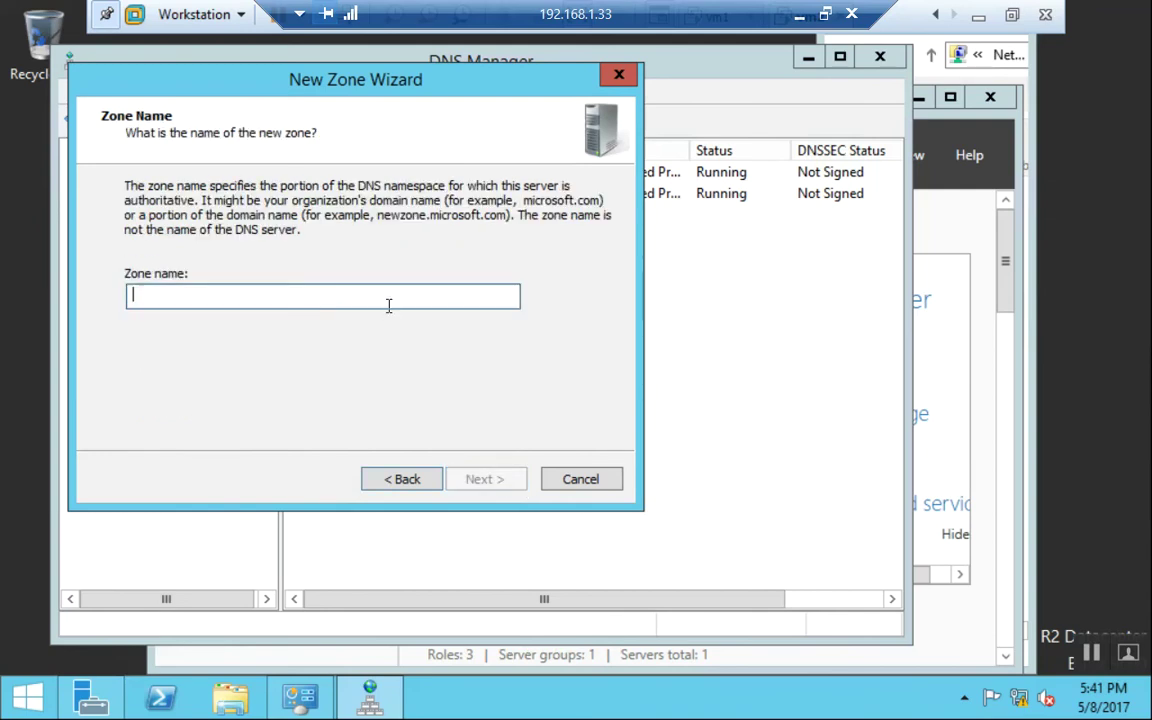
pyautogui.write('pk.com')
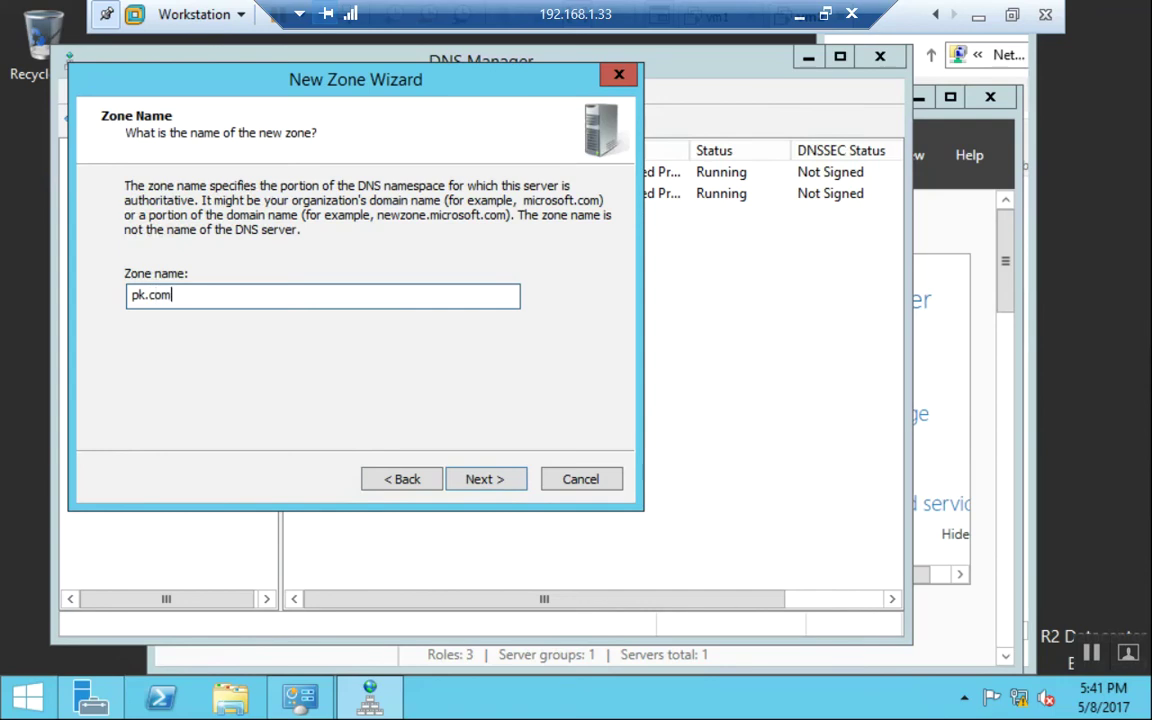
pyautogui.press('Return')
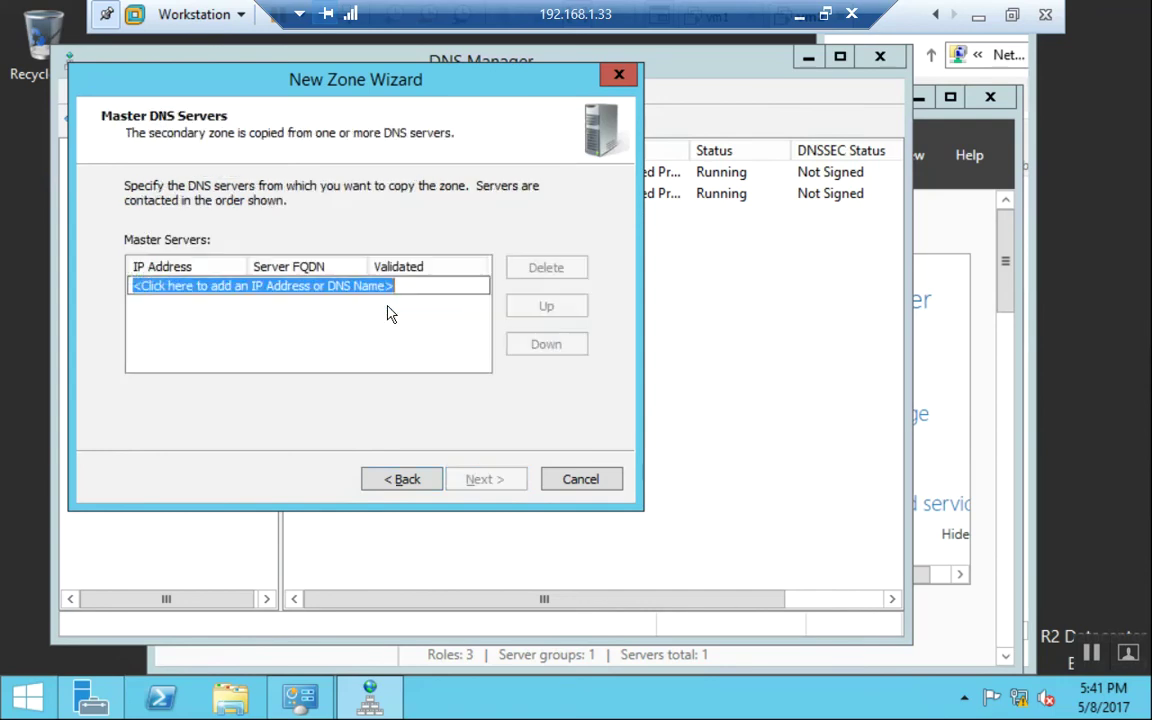
# Set 192.168.1.2 as the master server and finish the zone wizard.
pyautogui.write('192.331')
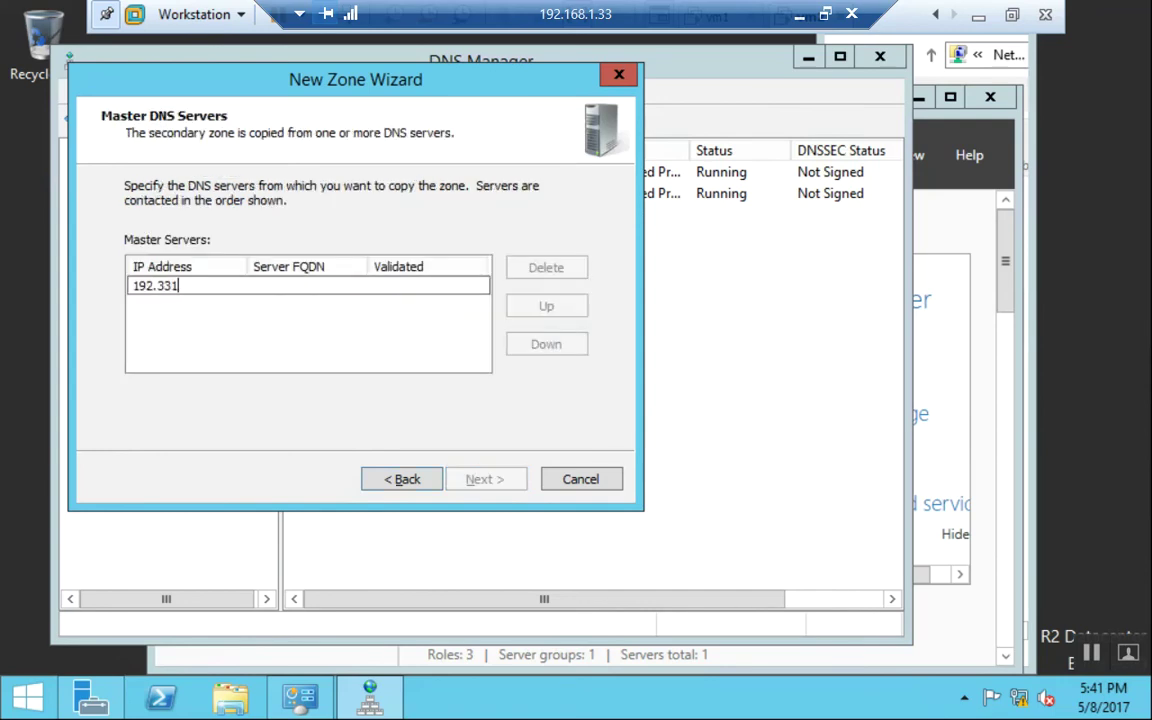
pyautogui.press('BackSpace')
pyautogui.press('BackSpace')
pyautogui.press('BackSpace')
pyautogui.write('168.1.2')
pyautogui.press('Return')
pyautogui.click(484, 479)
pyautogui.click(483, 479)
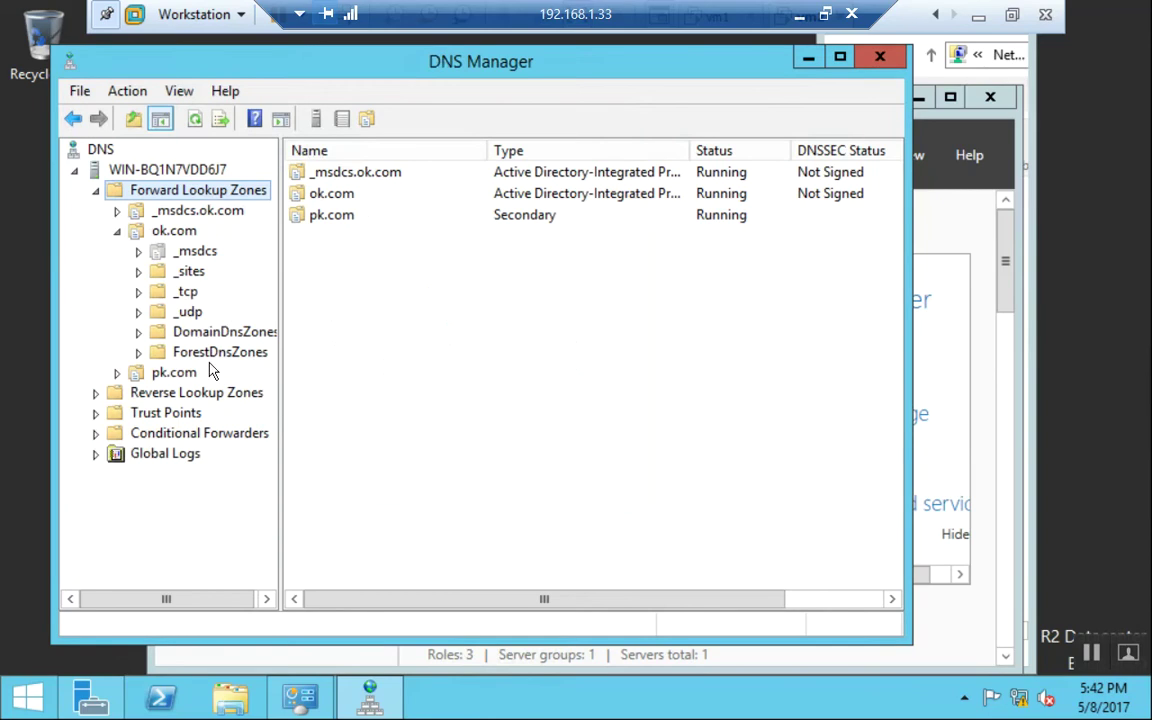
# Transfer pk.com from its master, refresh to show records, then exit DNS Manager.
pyautogui.click(176, 374)
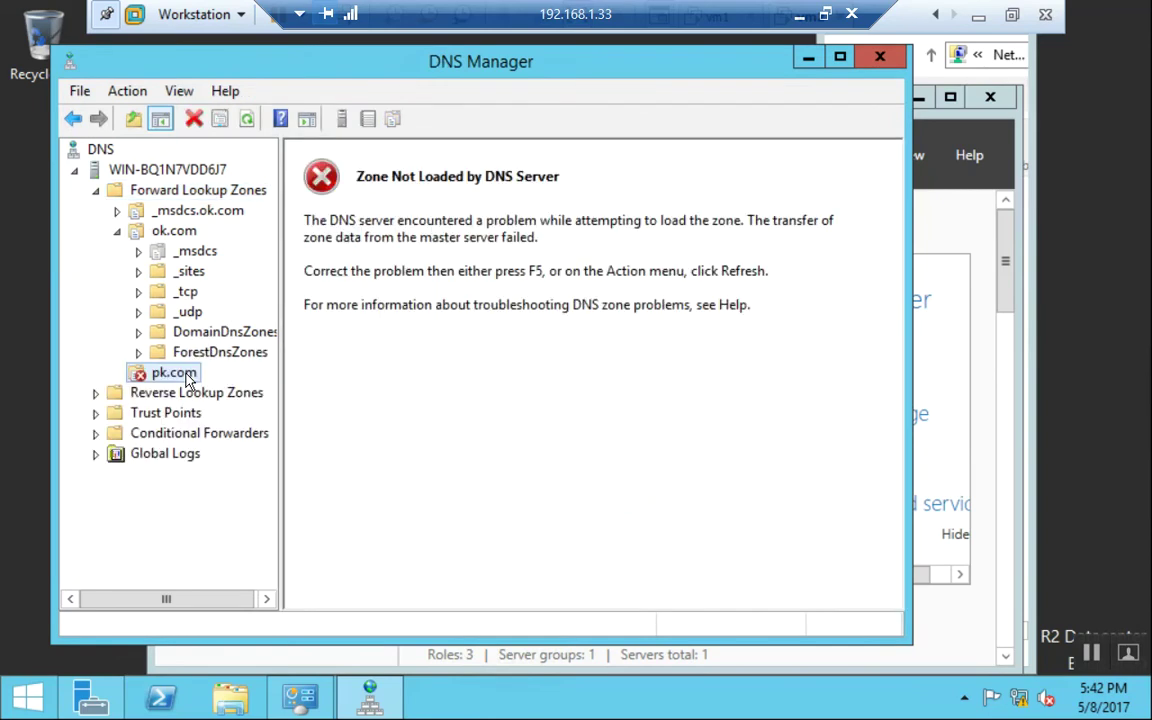
pyautogui.rightClick(186, 376)
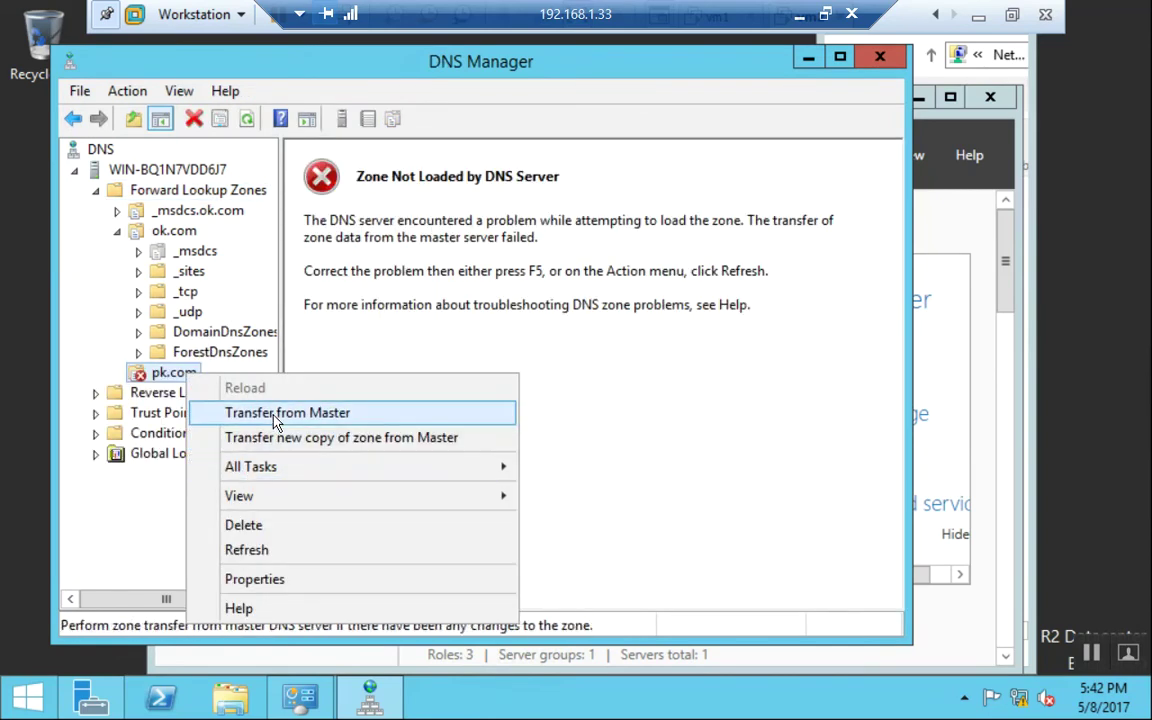
pyautogui.click(277, 422)
pyautogui.rightClick(182, 380)
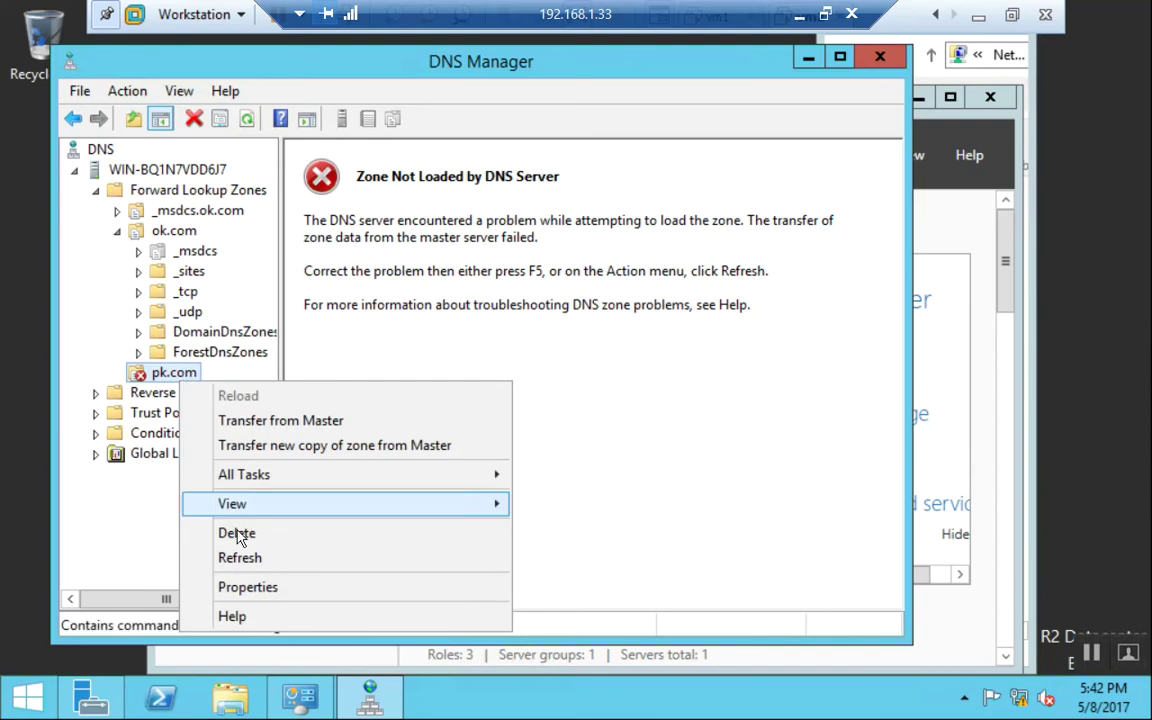
pyautogui.click(249, 558)
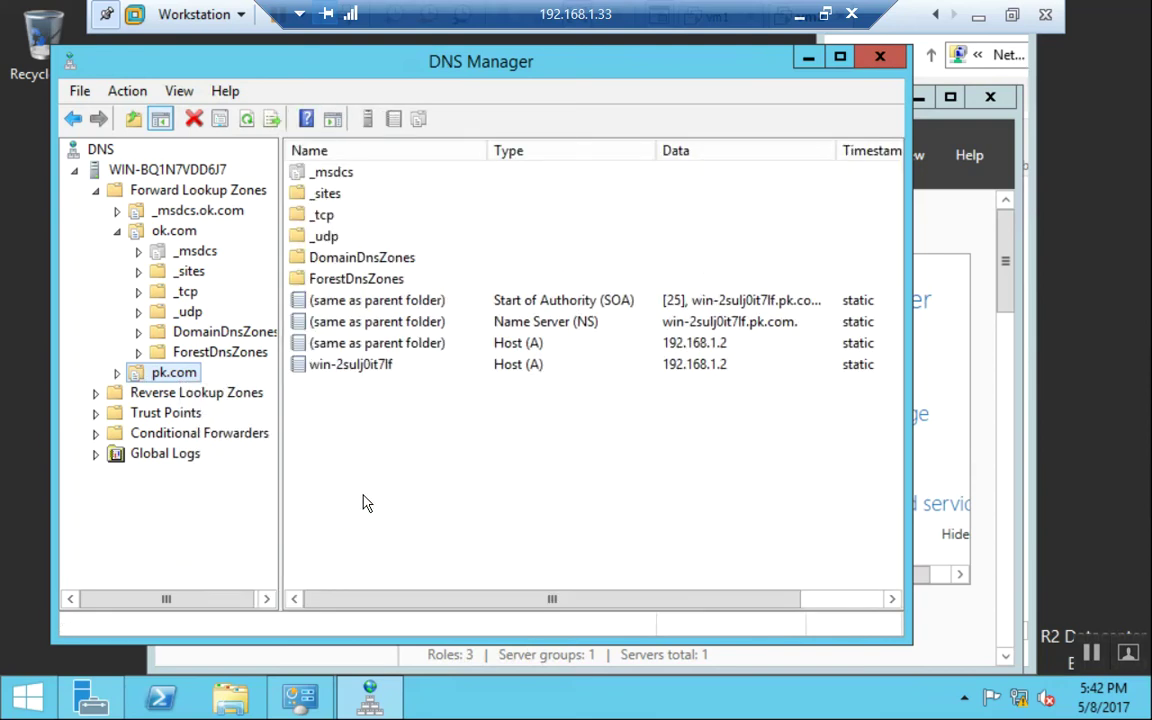
pyautogui.click(79, 91)
pyautogui.click(90, 146)
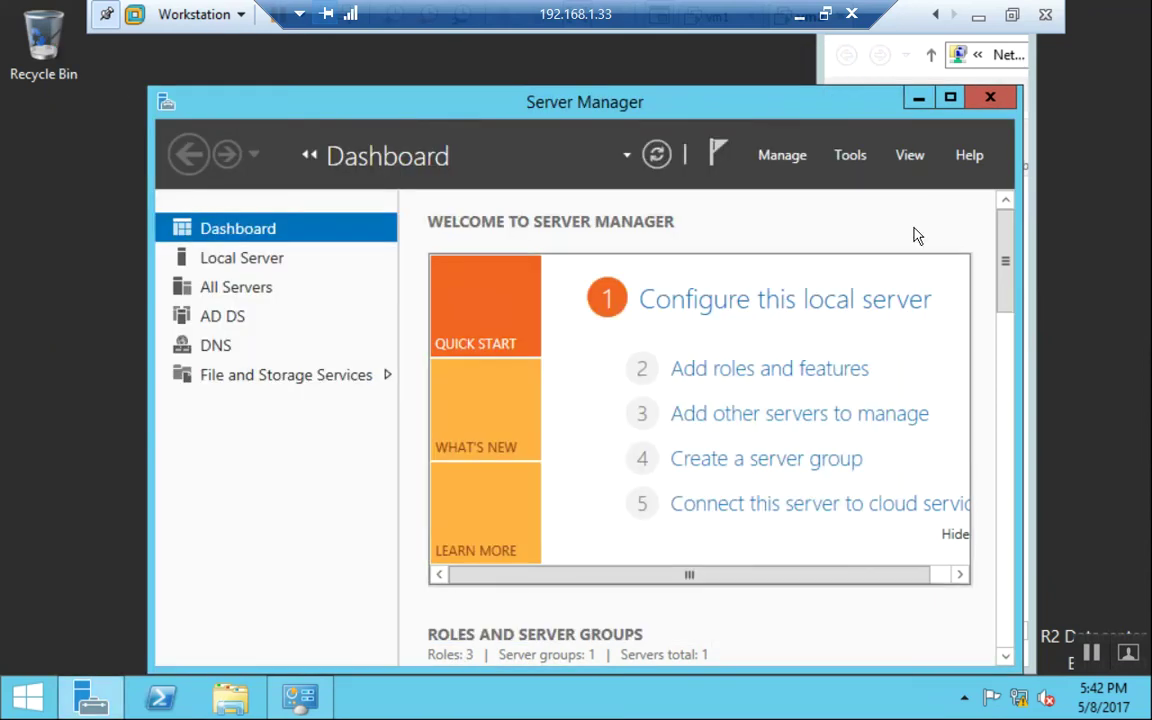
# Maximize Server Manager, launch Active Directory Domains and Trusts, and open ok.com's Properties.
pyautogui.click(950, 97)
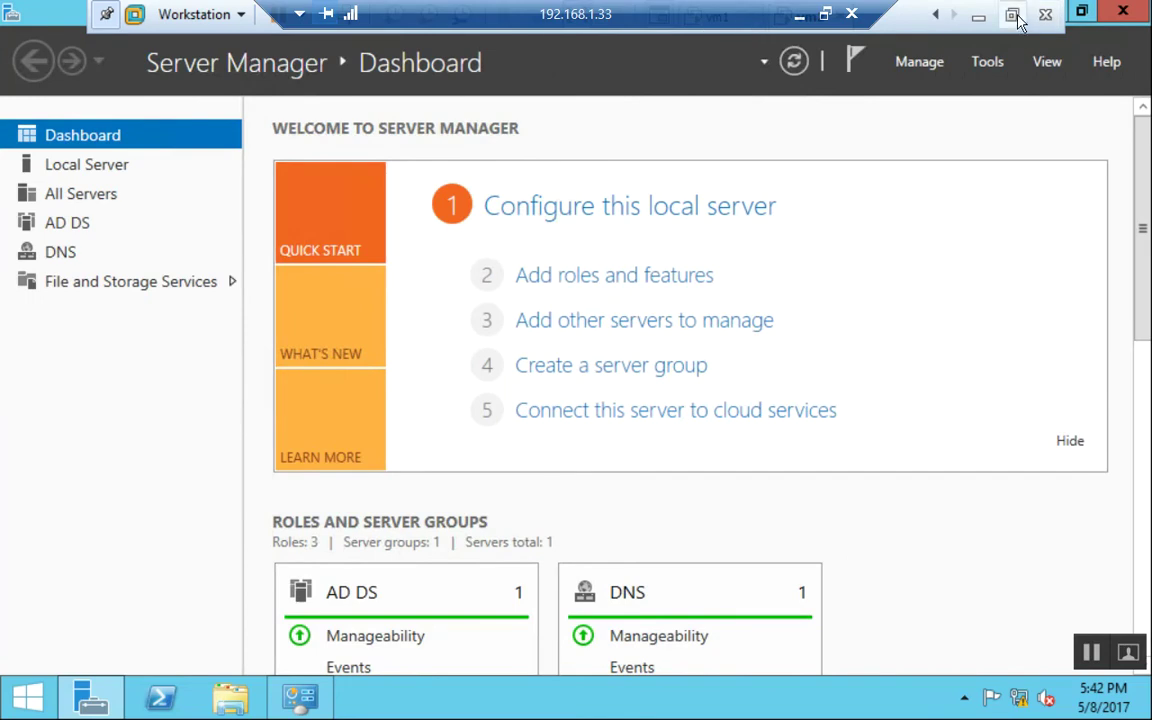
pyautogui.click(990, 66)
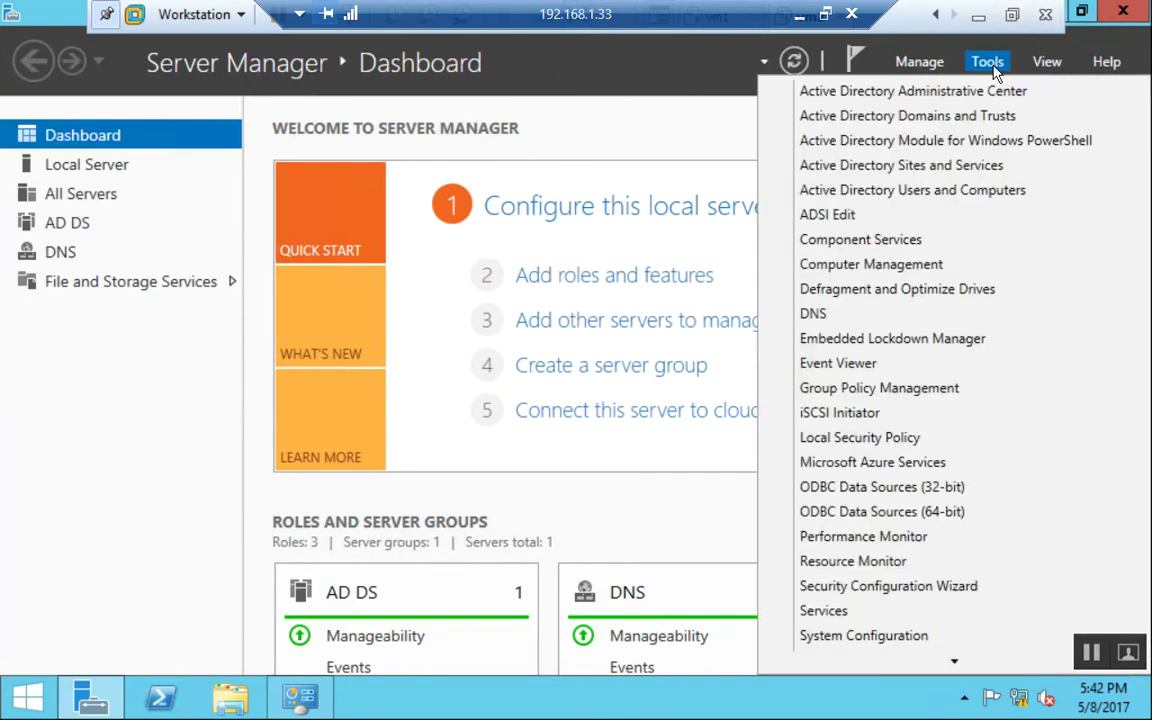
pyautogui.click(965, 116)
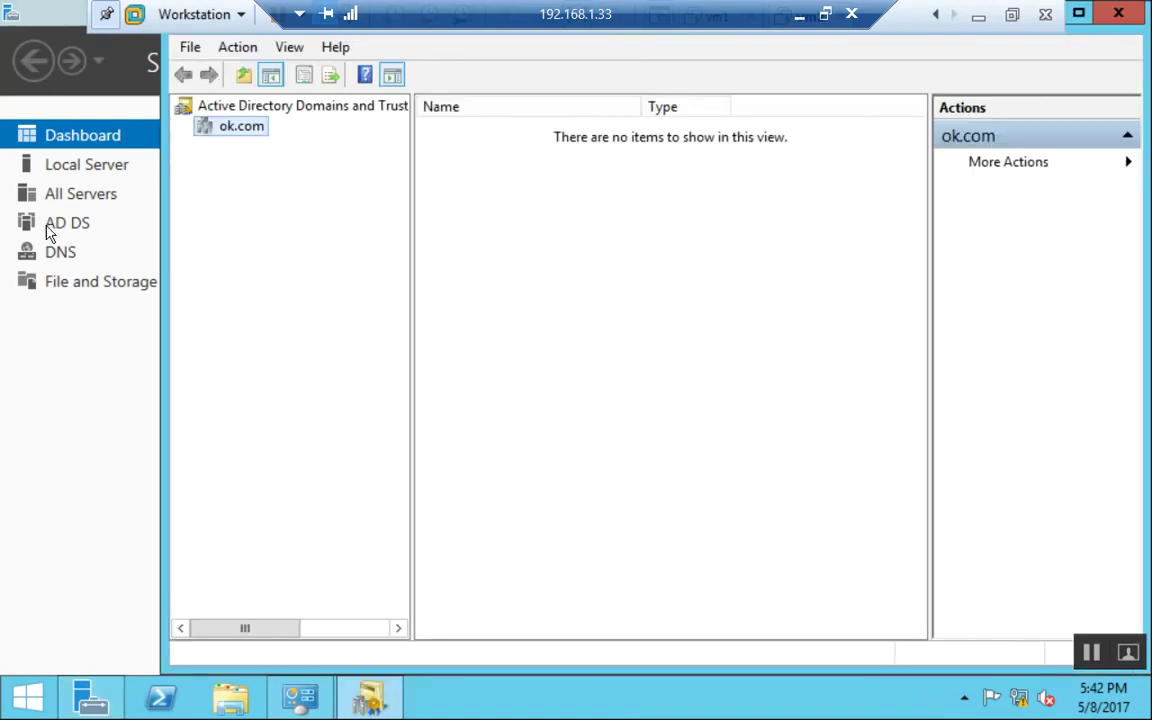
pyautogui.rightClick(241, 130)
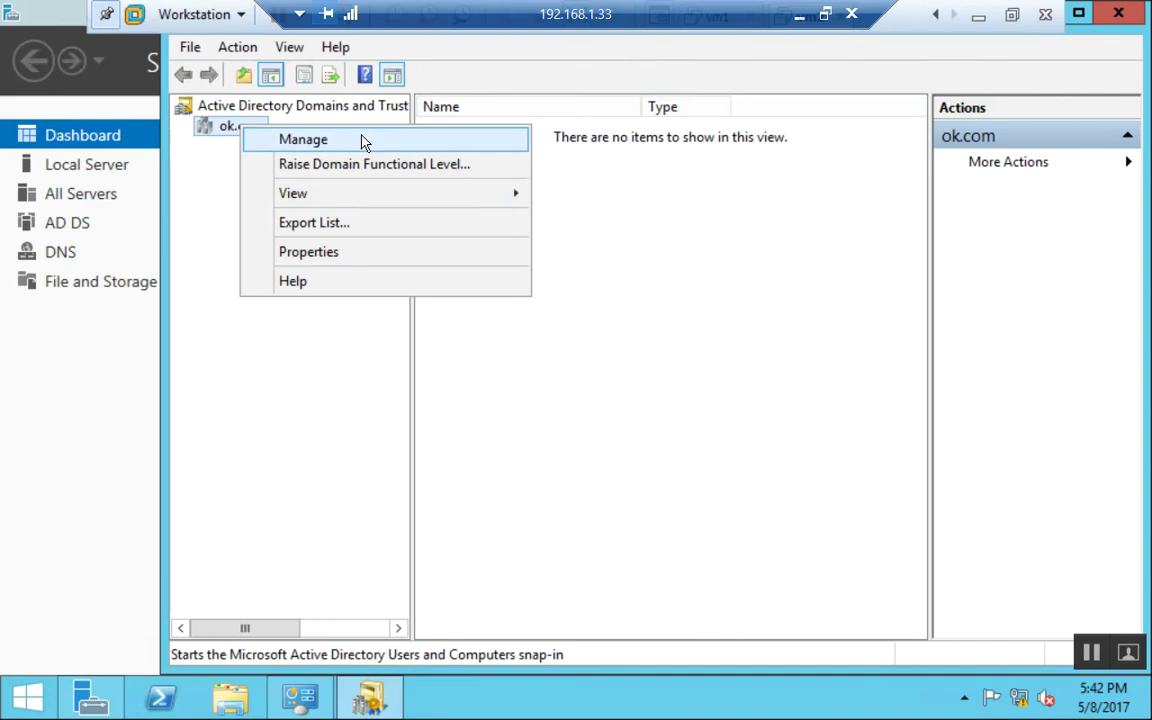
pyautogui.click(323, 253)
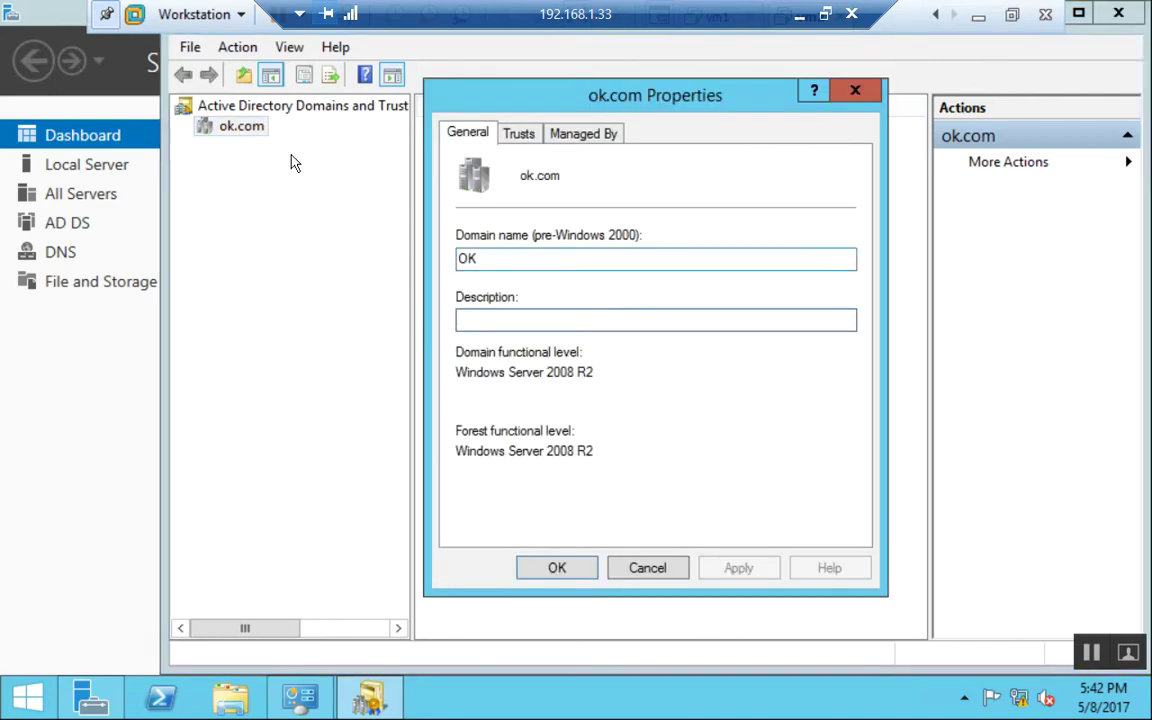
# Begin a new external, two-way trust with pk.com, created in both domains.
pyautogui.click(528, 140)
pyautogui.click(508, 530)
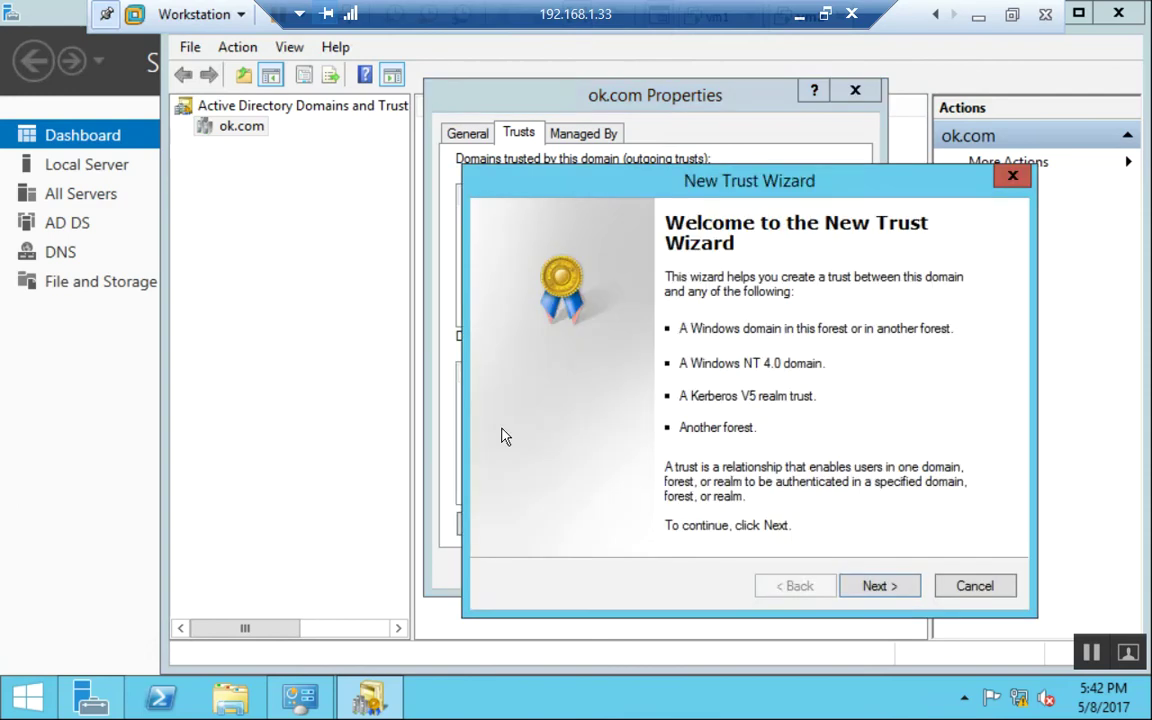
pyautogui.click(880, 587)
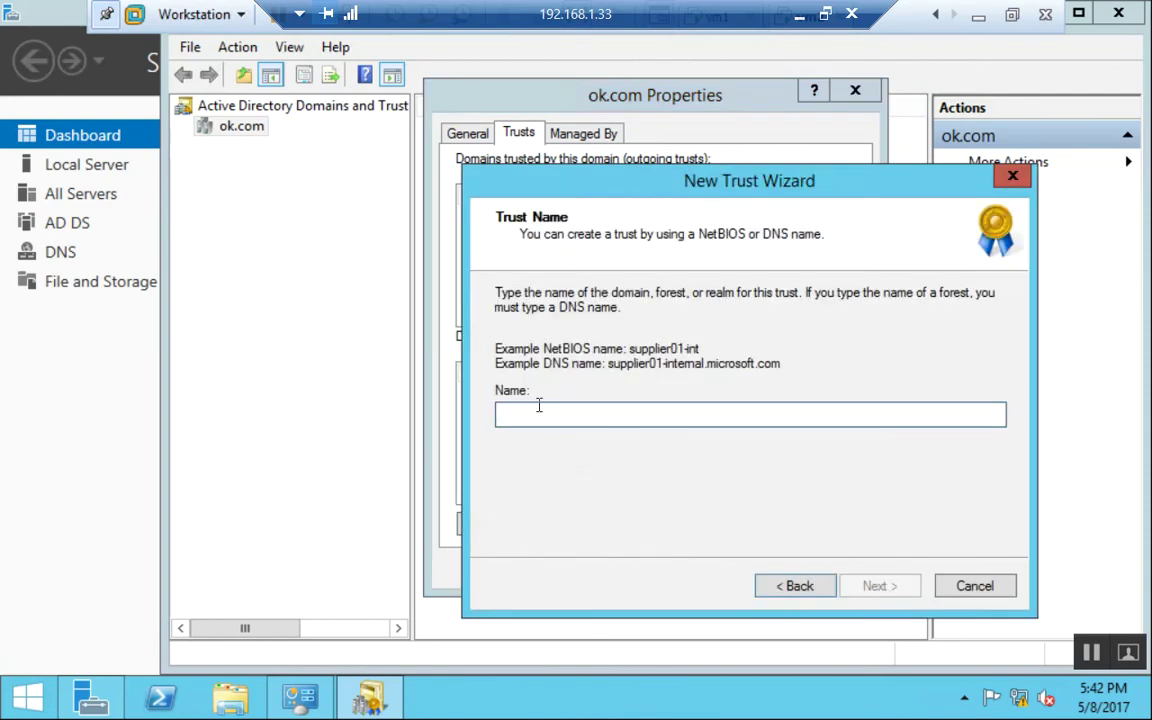
pyautogui.write('pk.com')
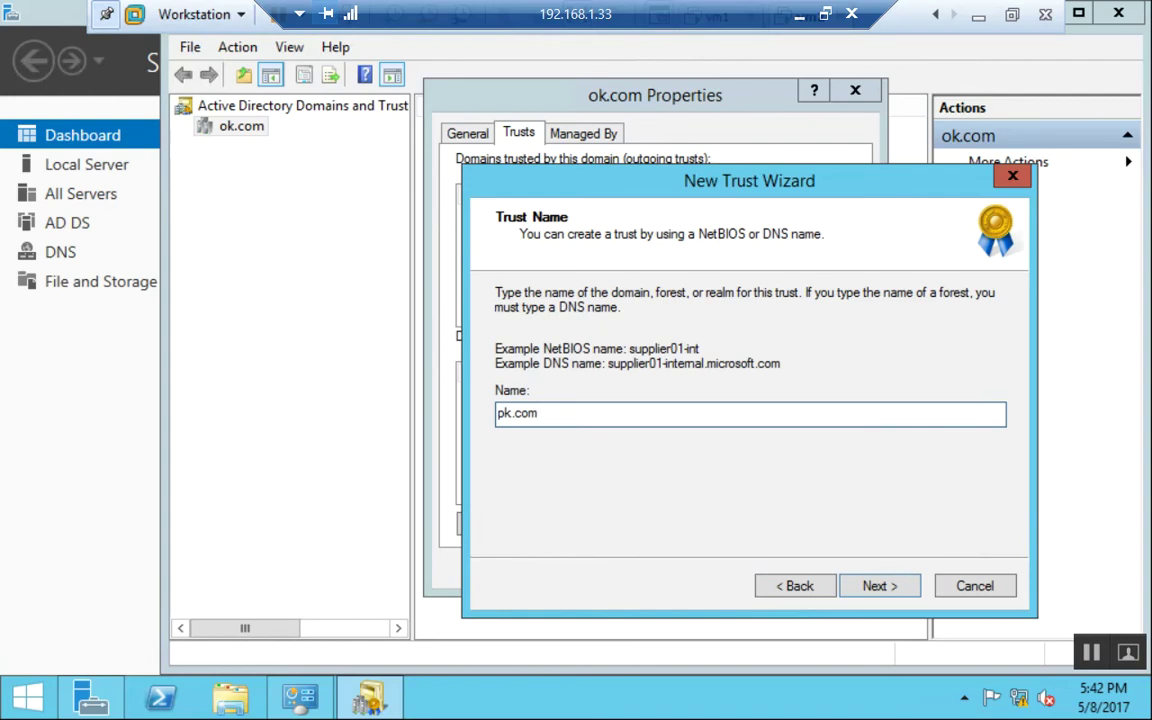
pyautogui.press('Return')
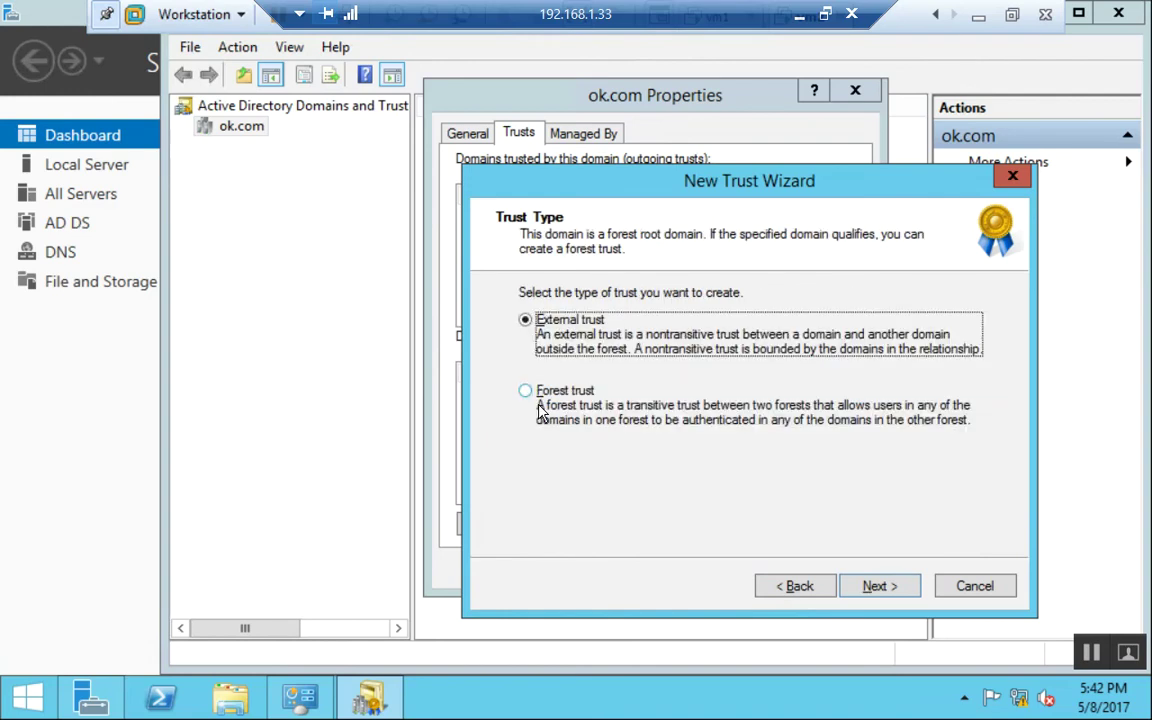
pyautogui.press('Return')
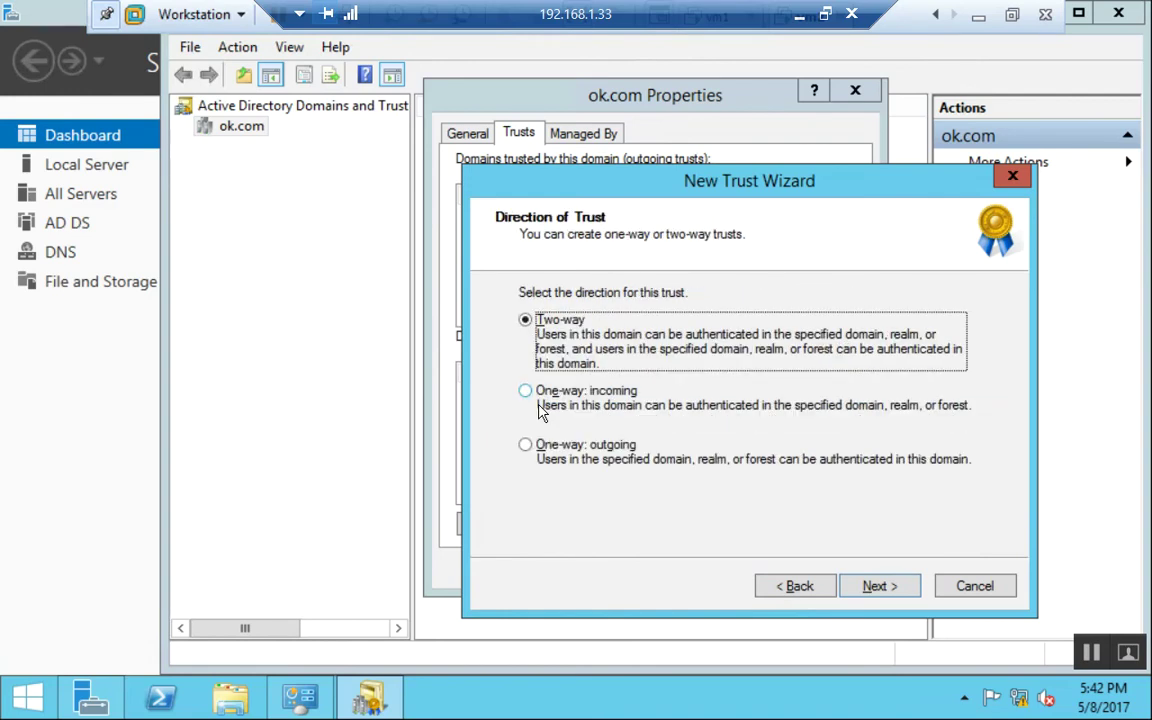
pyautogui.press('Return')
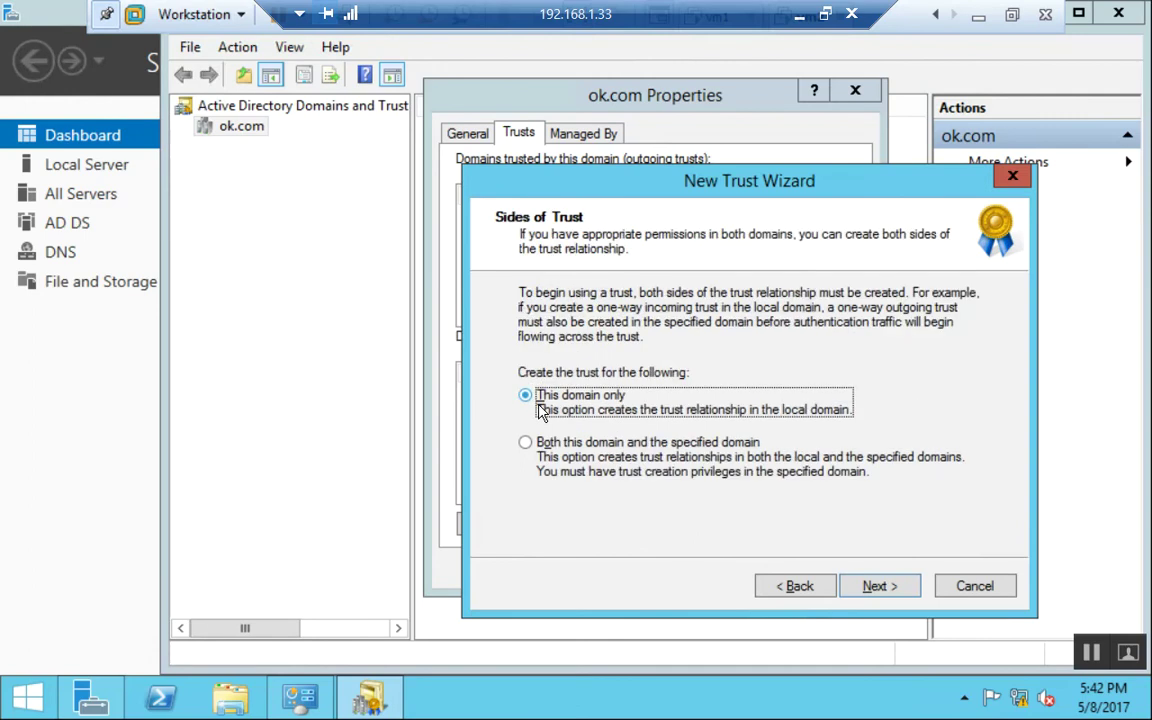
pyautogui.click(668, 446)
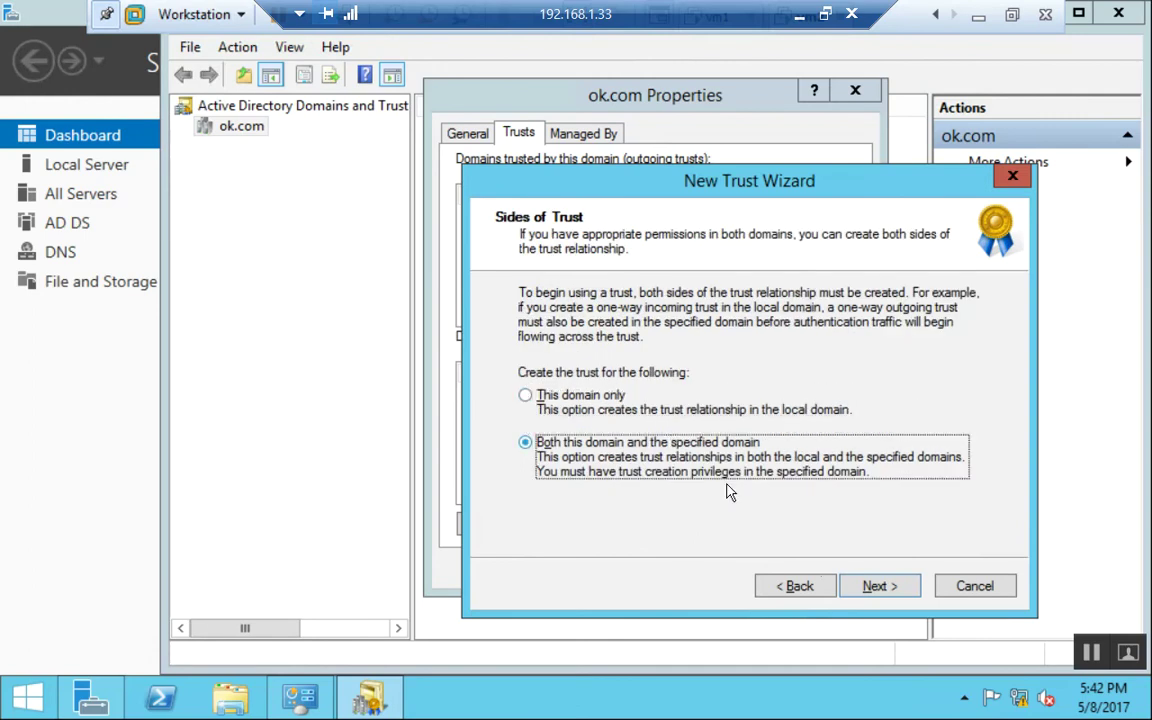
pyautogui.click(879, 590)
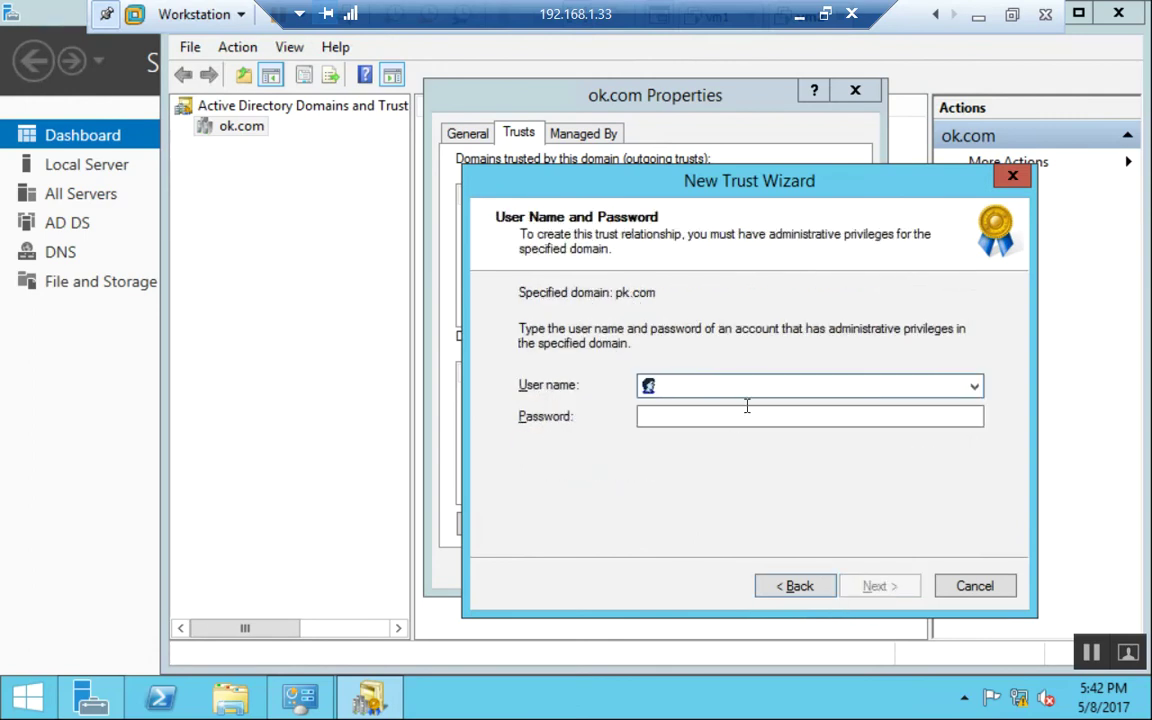
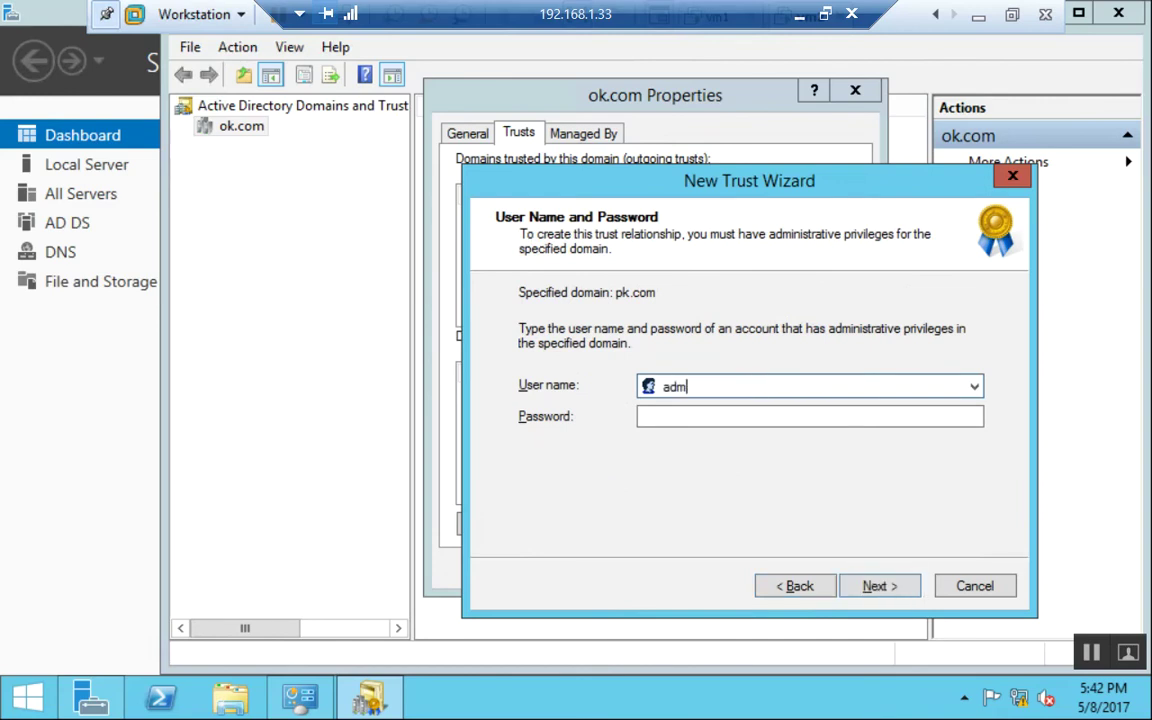
# Enter the pk.com administrator credentials and keep domain-wide authentication on both sides.
pyautogui.press('Tab')
pyautogui.write('Password1')
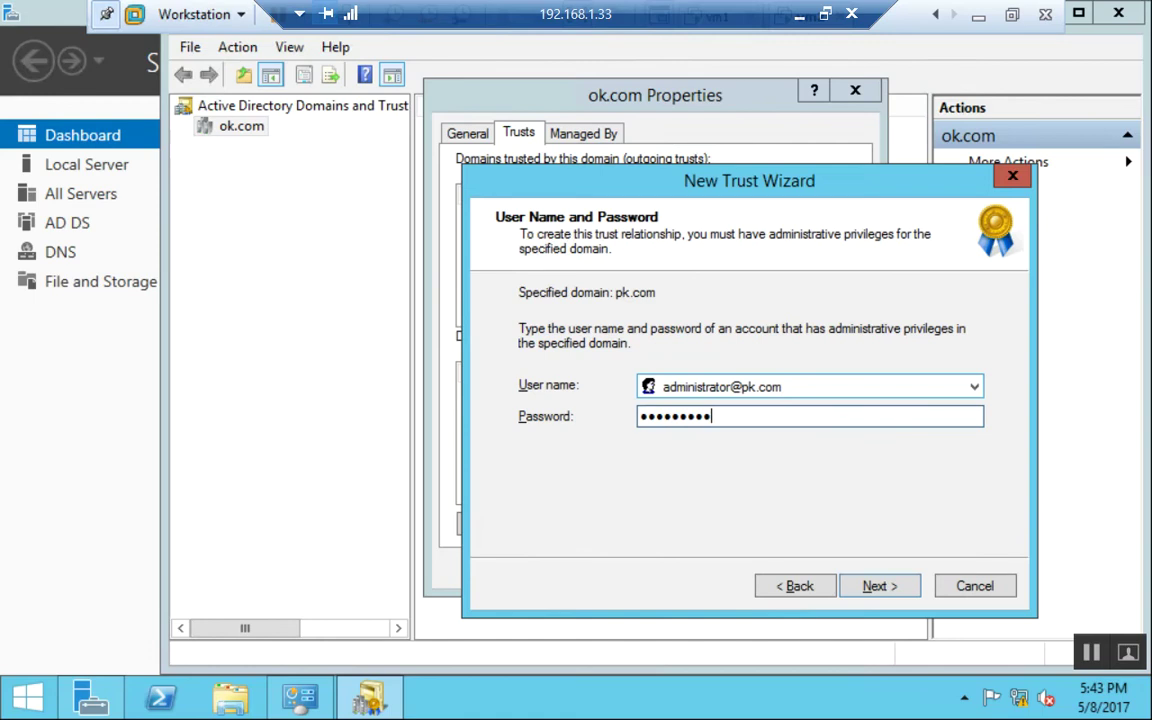
pyautogui.press('Return')
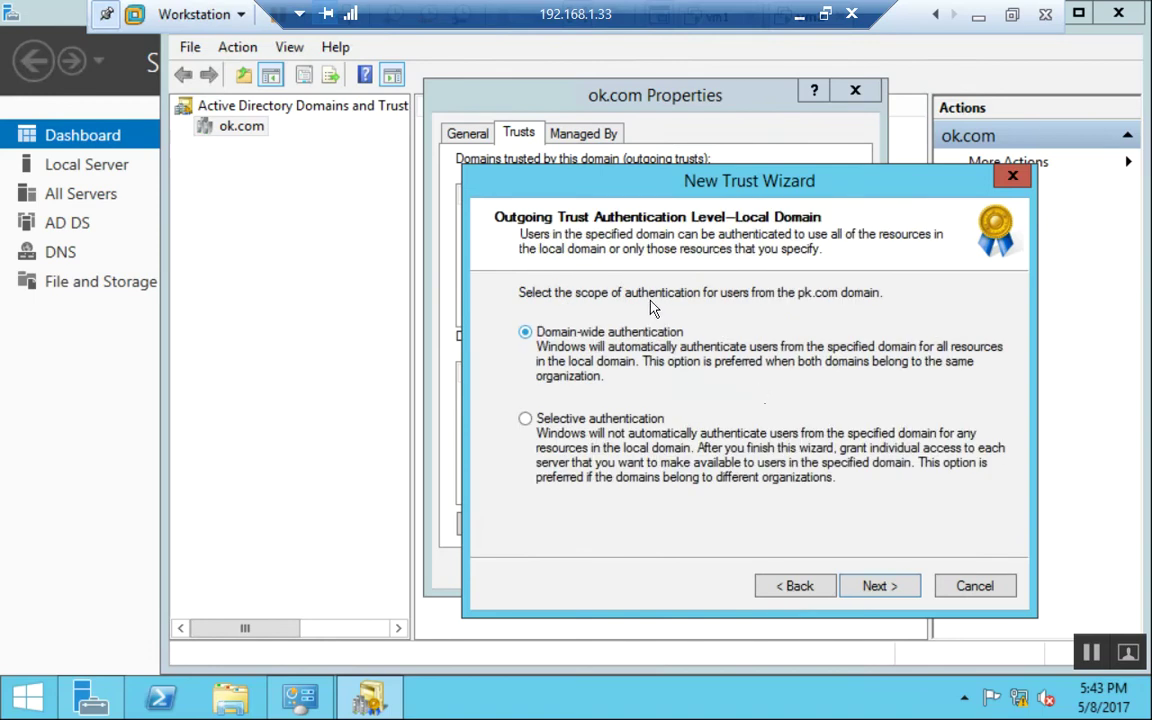
pyautogui.click(882, 586)
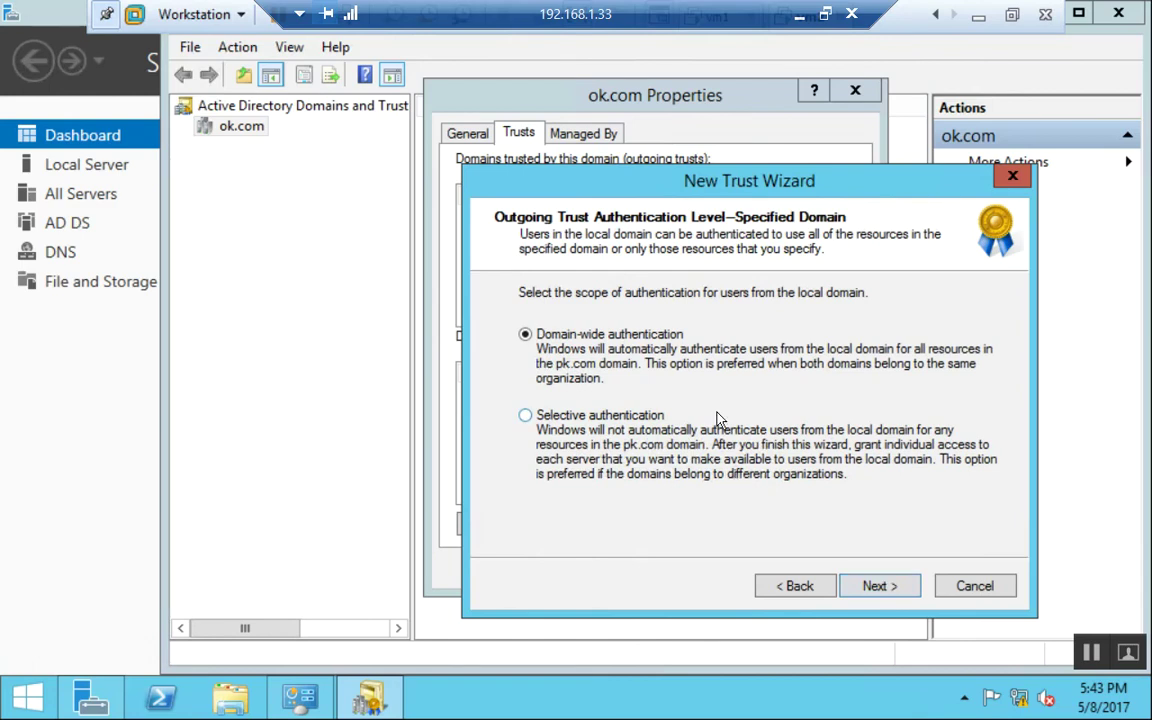
pyautogui.click(881, 588)
pyautogui.click(880, 587)
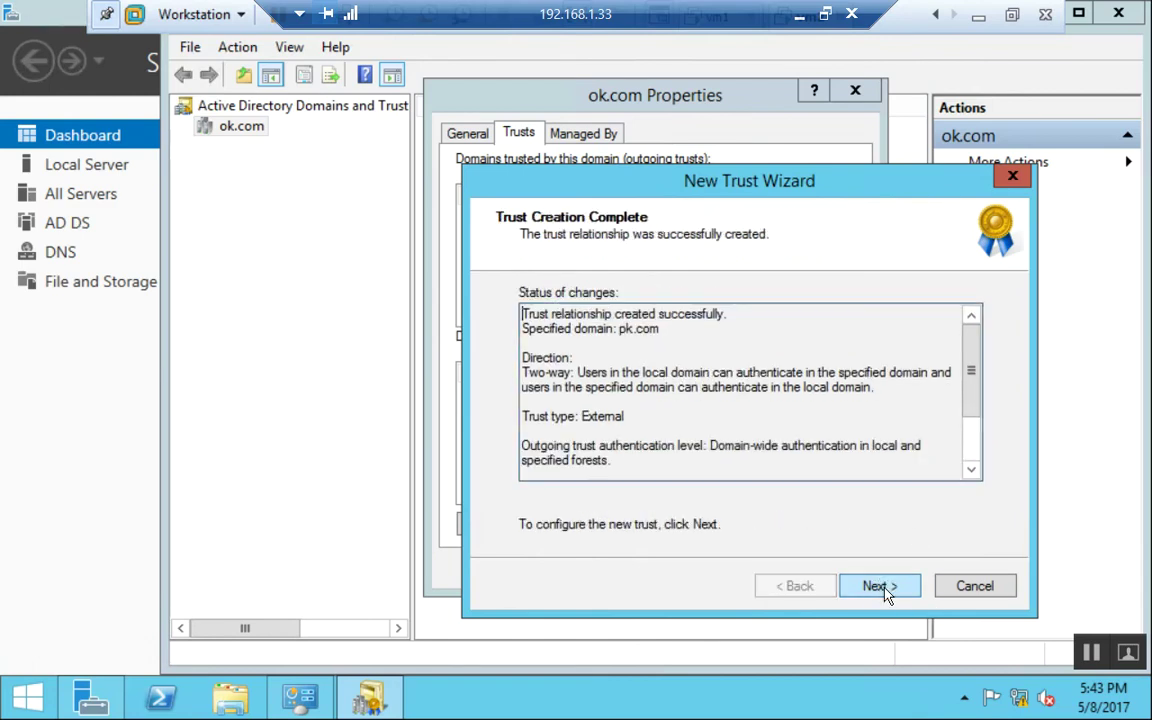
# Confirm both the outgoing and incoming trusts and close the completed wizard.
pyautogui.click(884, 589)
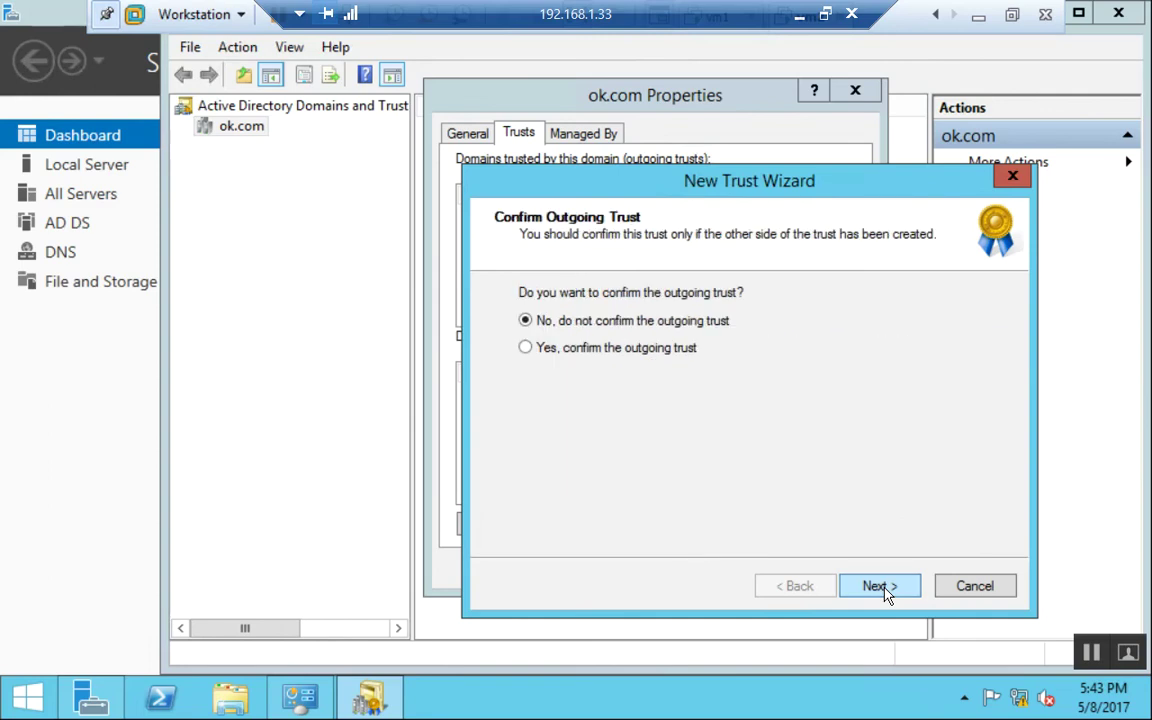
pyautogui.click(640, 360)
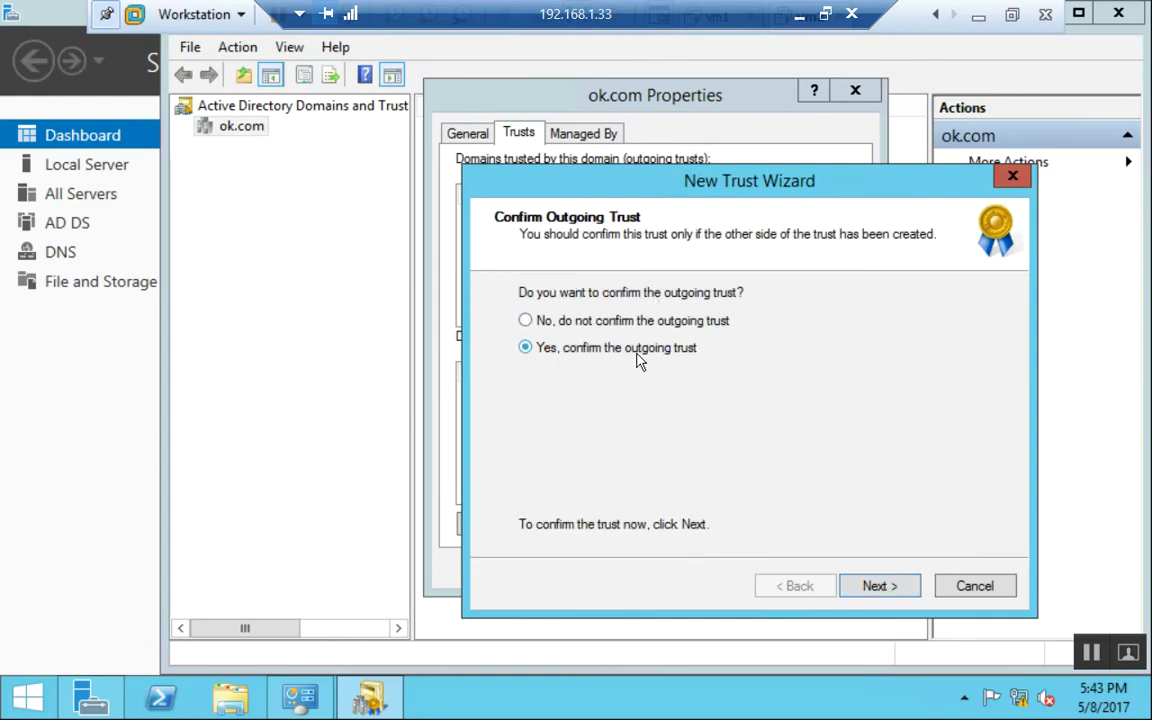
pyautogui.click(880, 587)
pyautogui.click(560, 350)
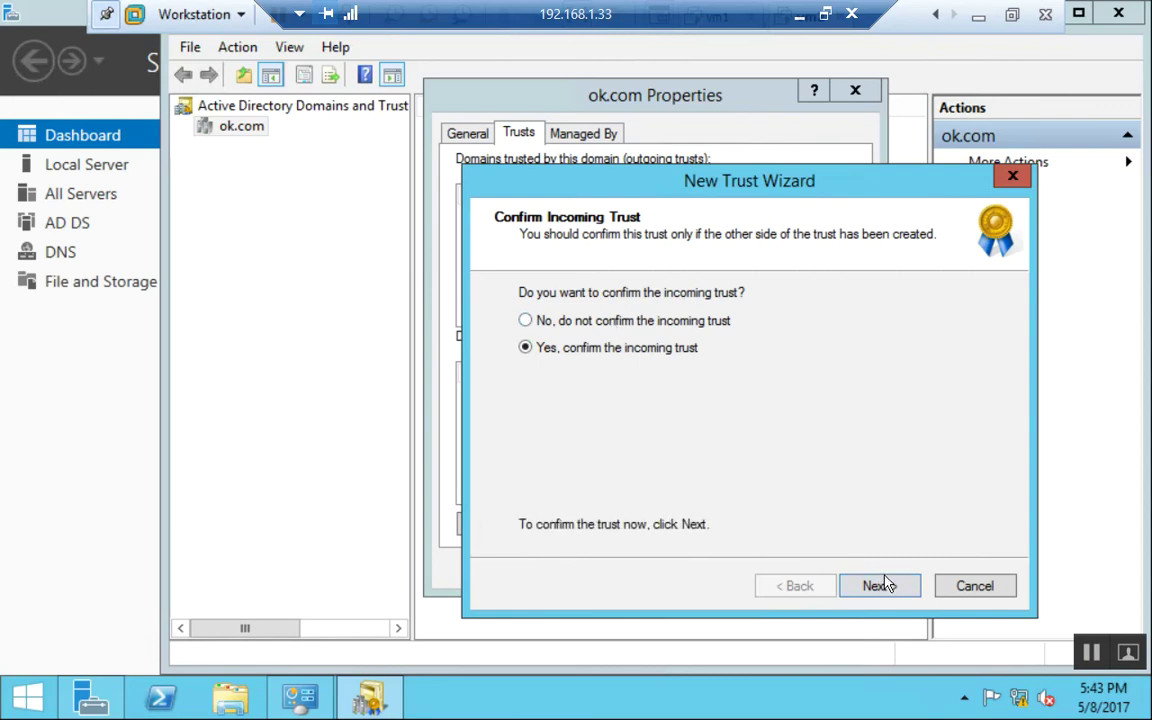
pyautogui.click(880, 587)
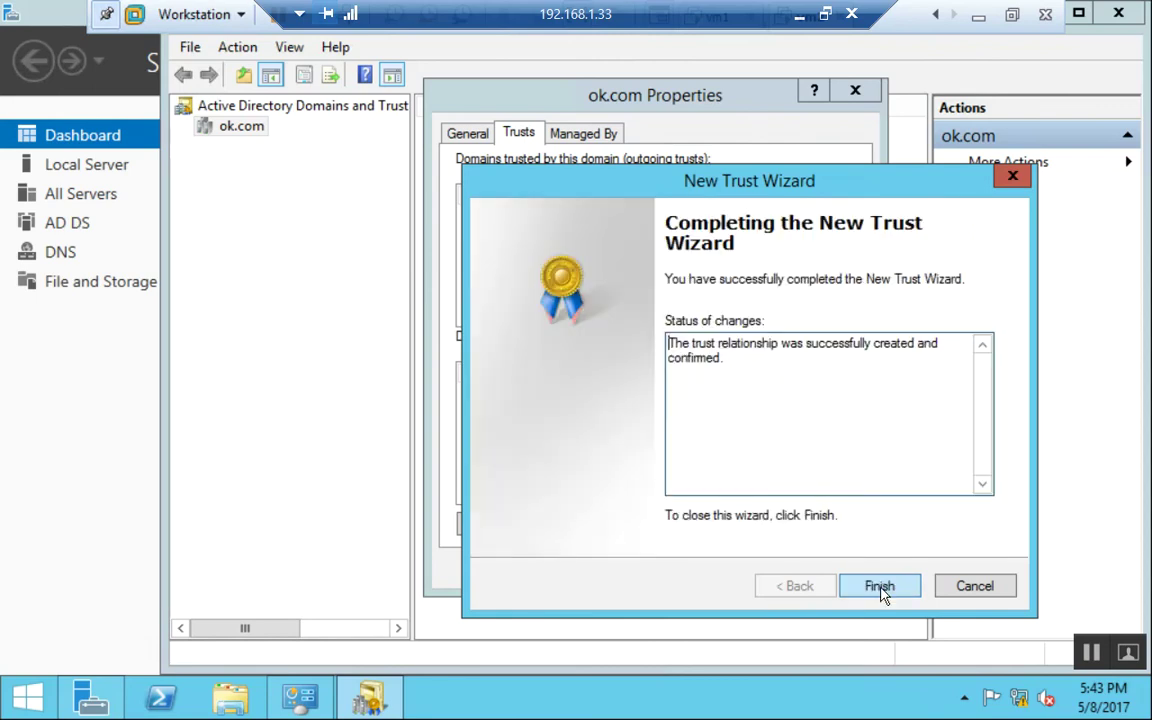
pyautogui.click(880, 587)
pyautogui.press('Return')
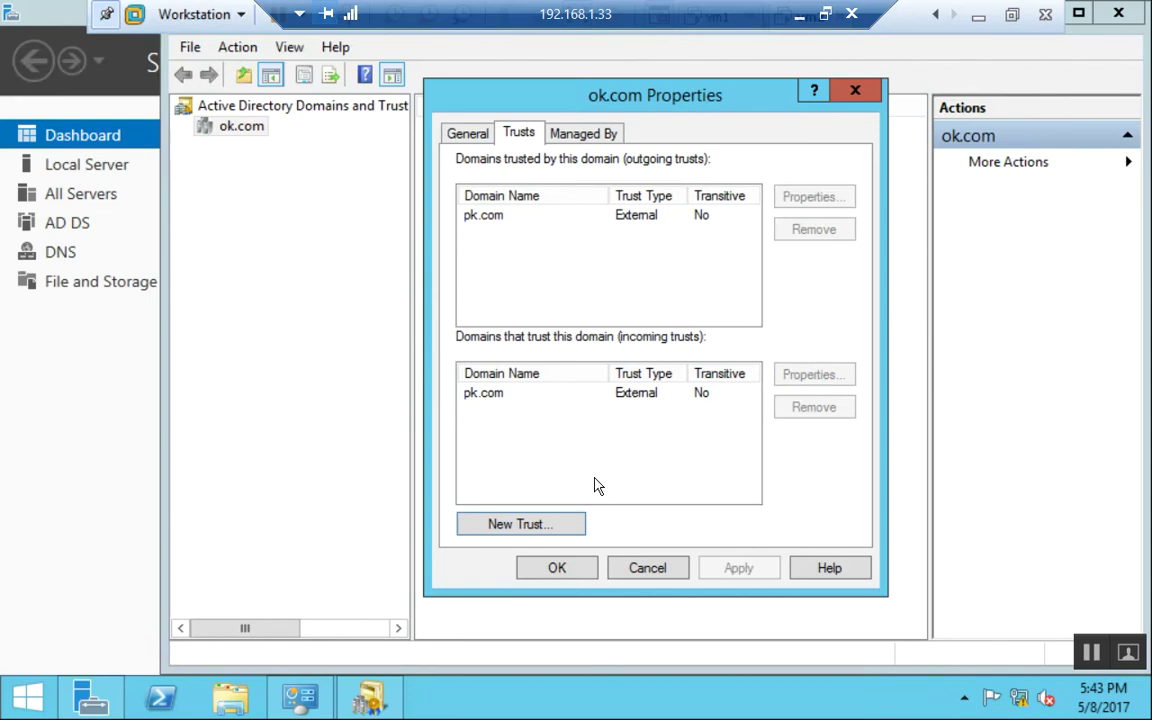
pyautogui.click(508, 220)
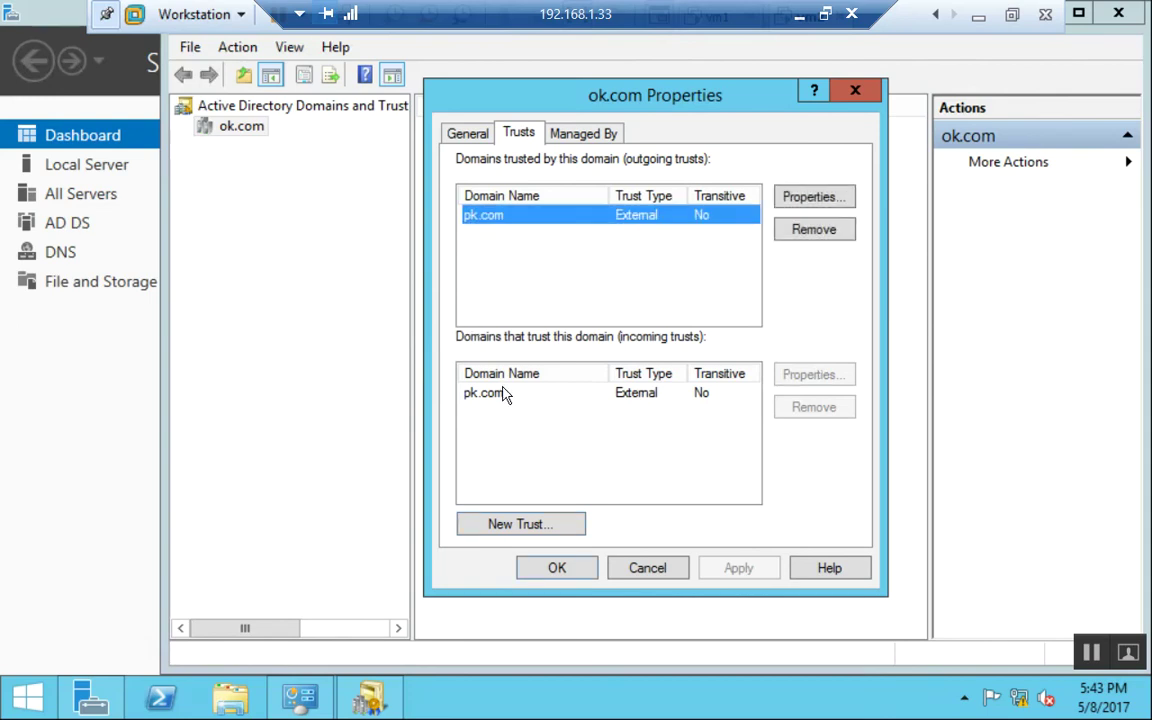
pyautogui.click(496, 394)
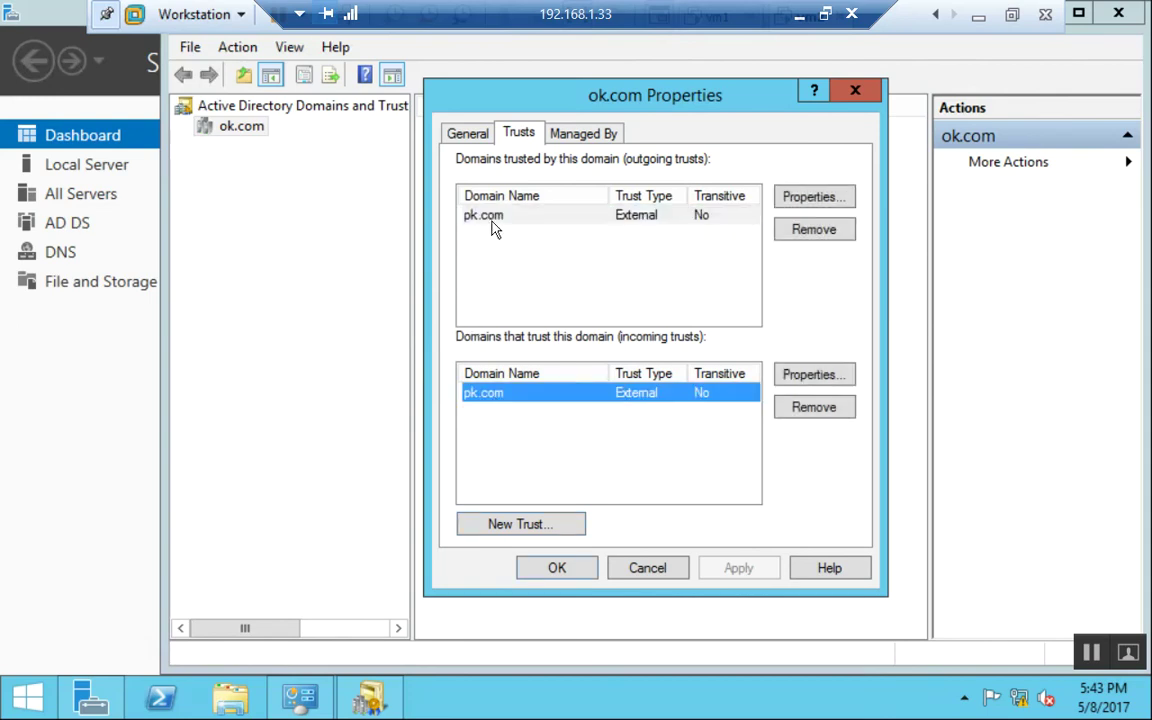
pyautogui.click(645, 223)
pyautogui.click(810, 198)
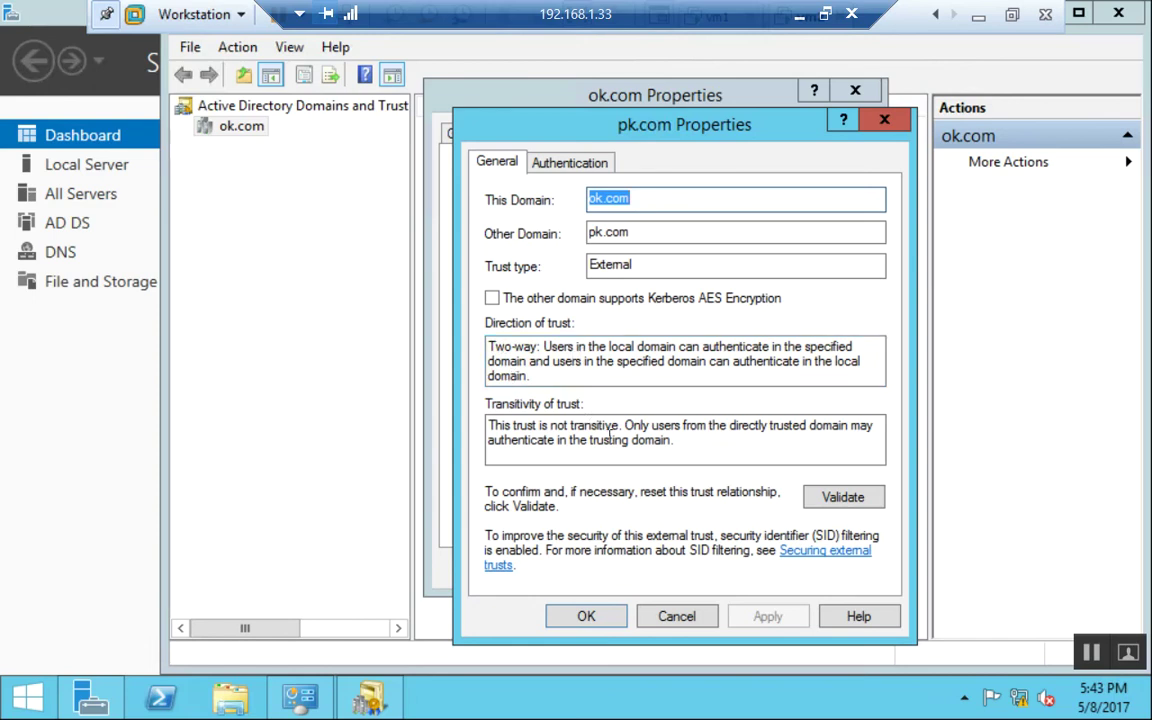
pyautogui.moveTo(596, 428); pyautogui.dragTo(542, 428)
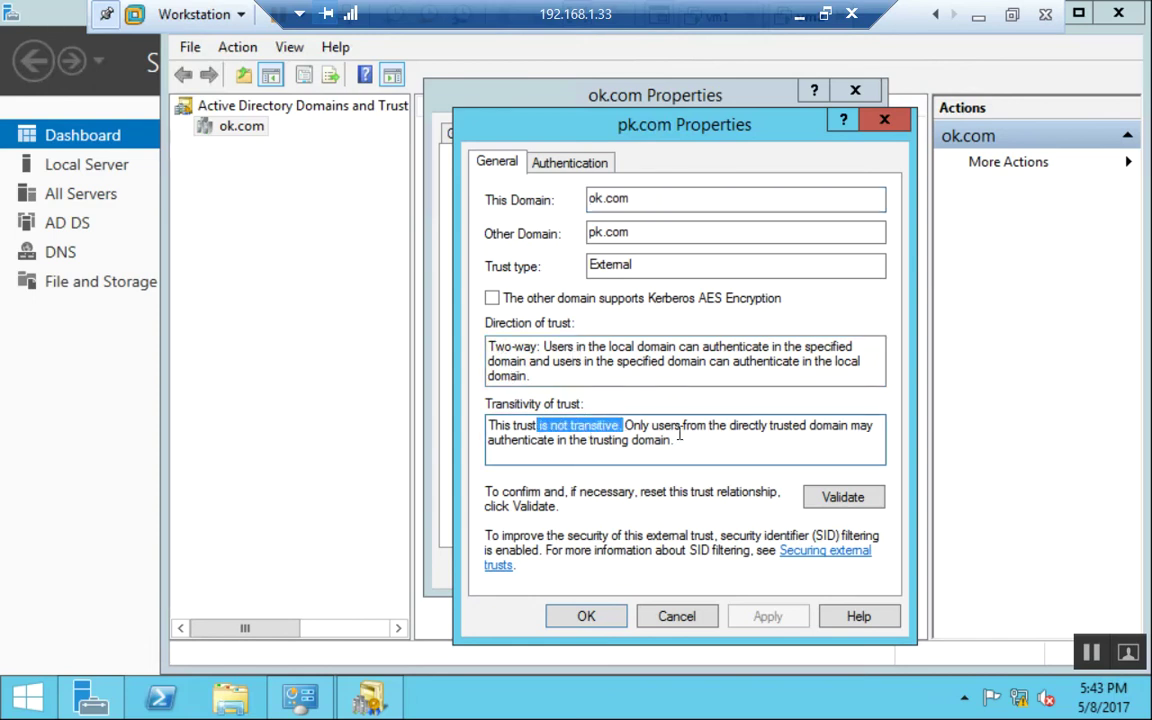
pyautogui.click(669, 440)
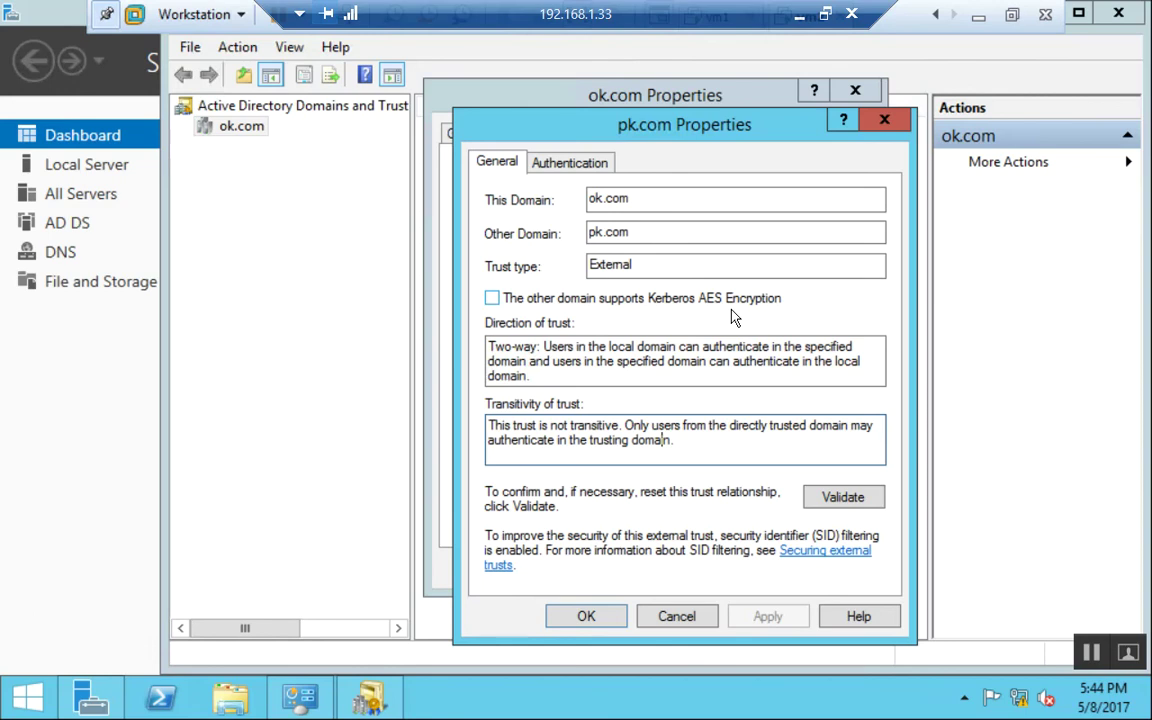
pyautogui.click(566, 163)
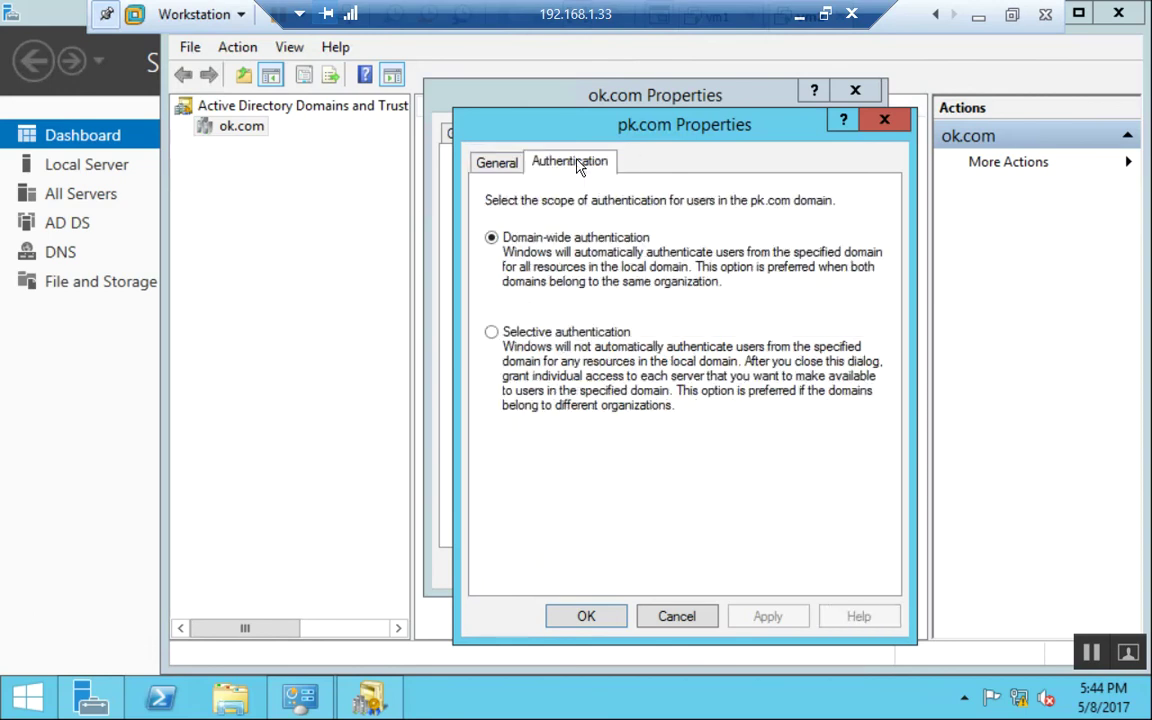
pyautogui.click(672, 616)
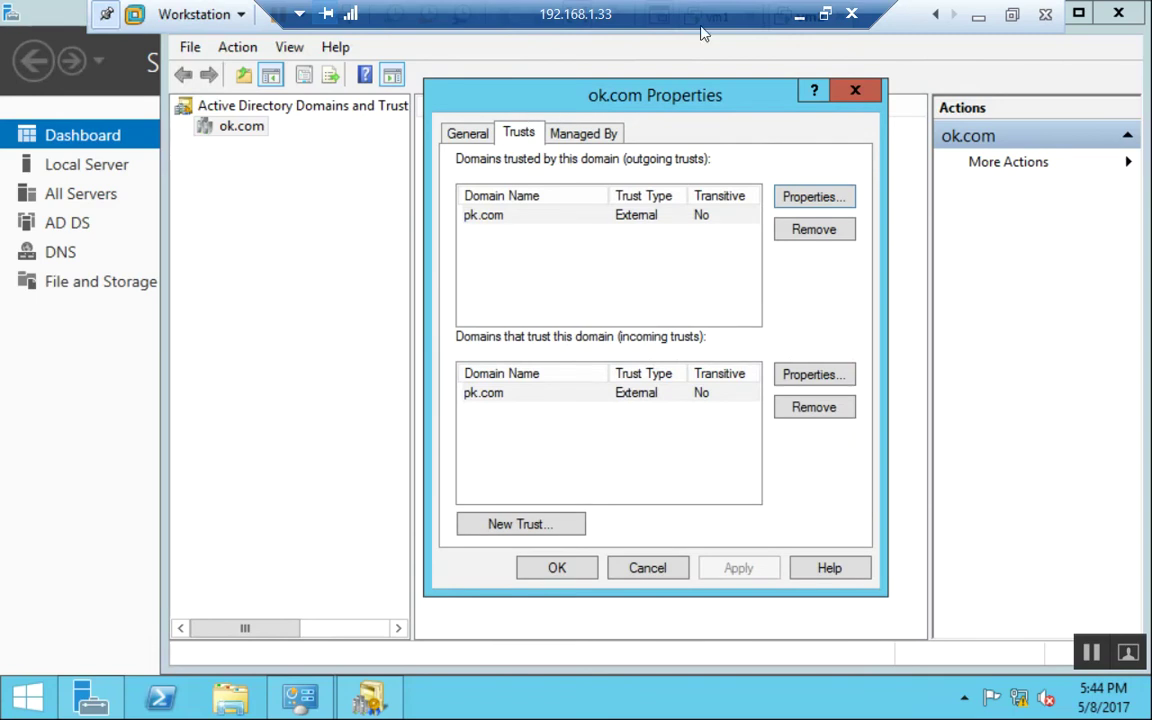
# Switch to the vm1 console and close its DNS Manager.
pyautogui.click(825, 14)
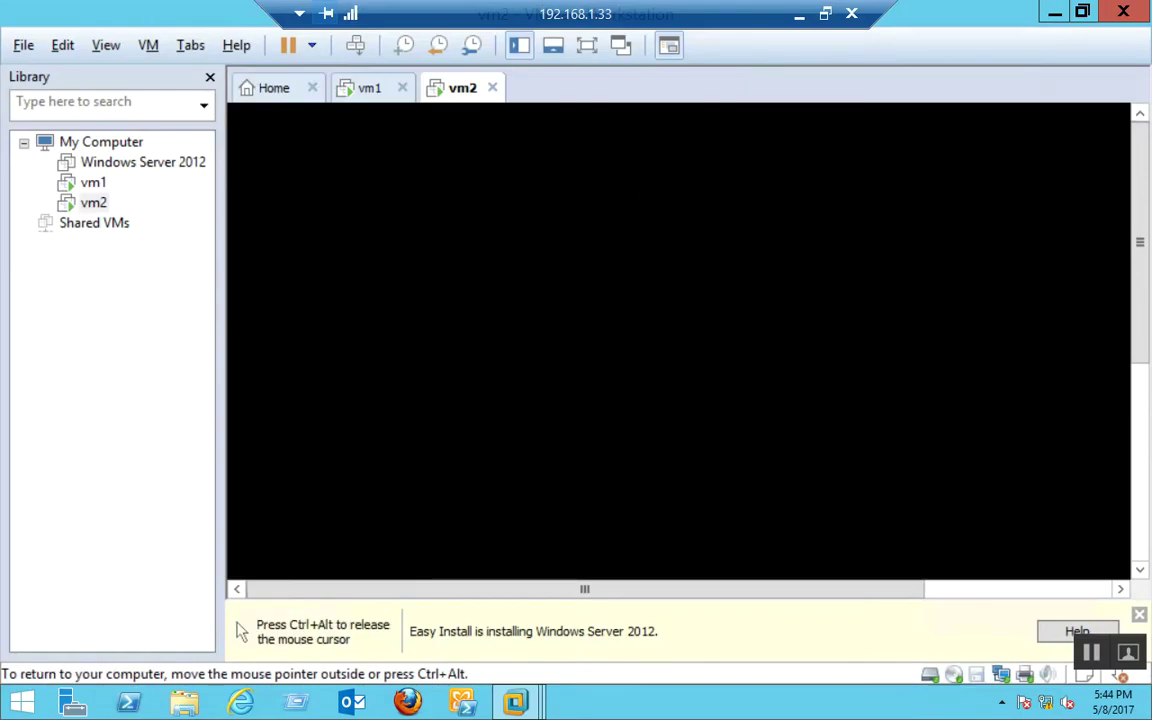
pyautogui.click(369, 88)
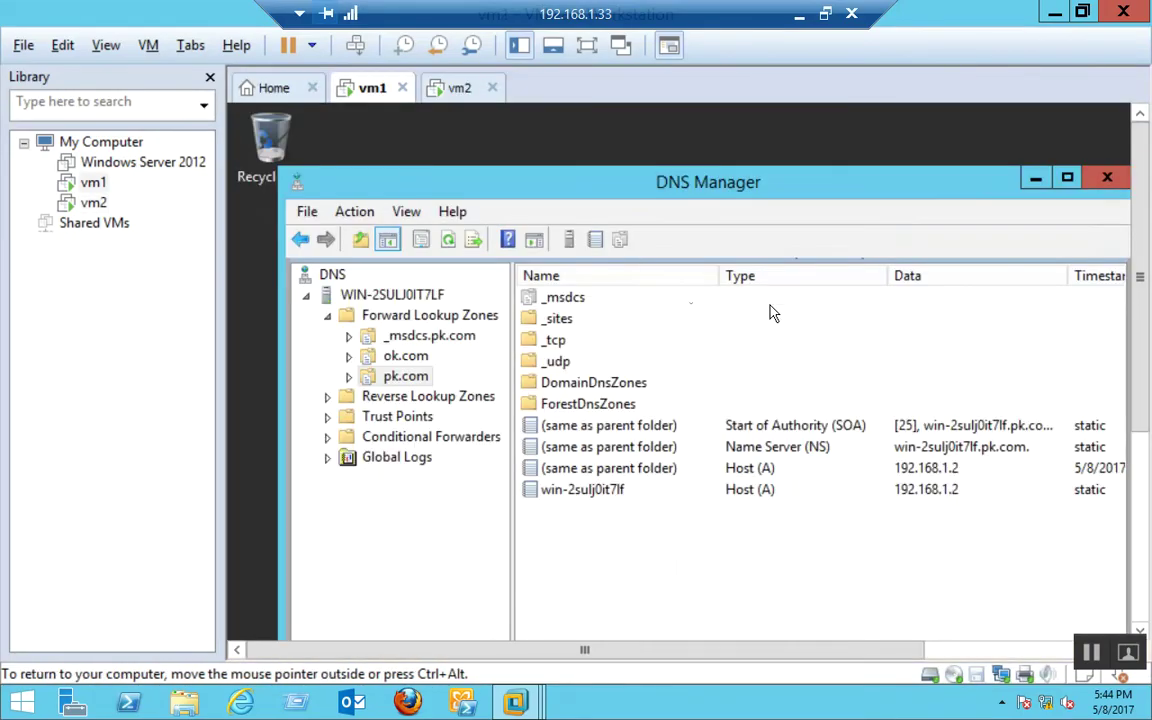
pyautogui.click(1106, 178)
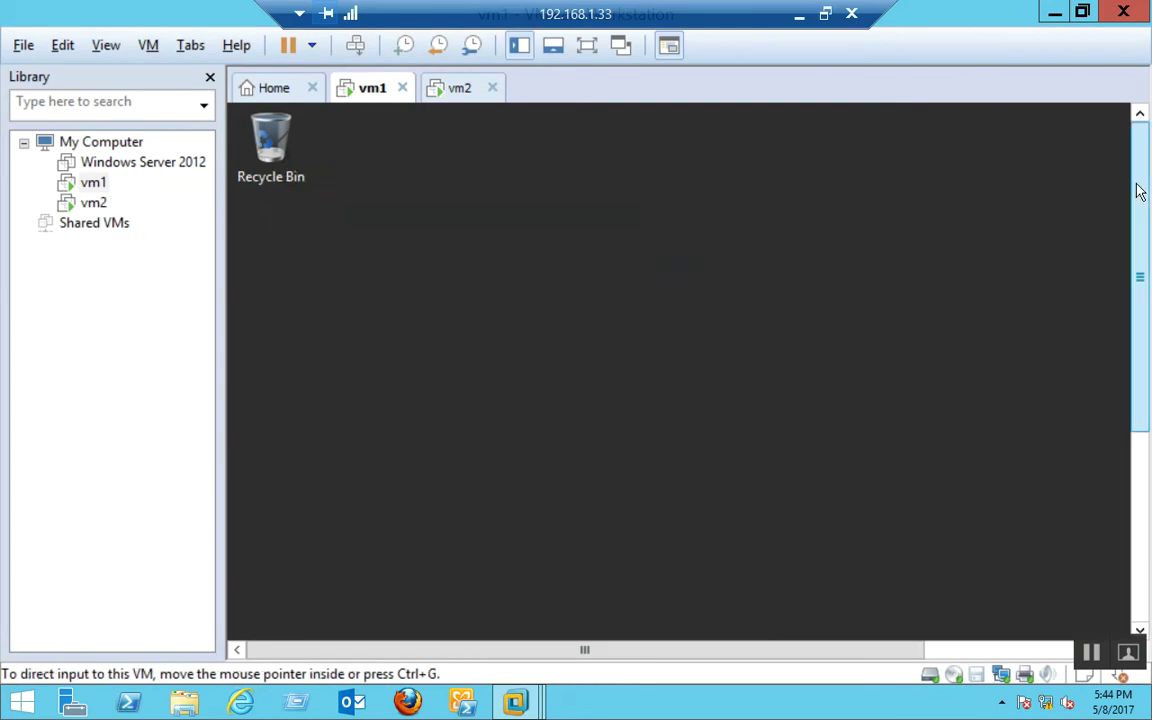
pyautogui.moveTo(1139, 188); pyautogui.dragTo(1150, 463)
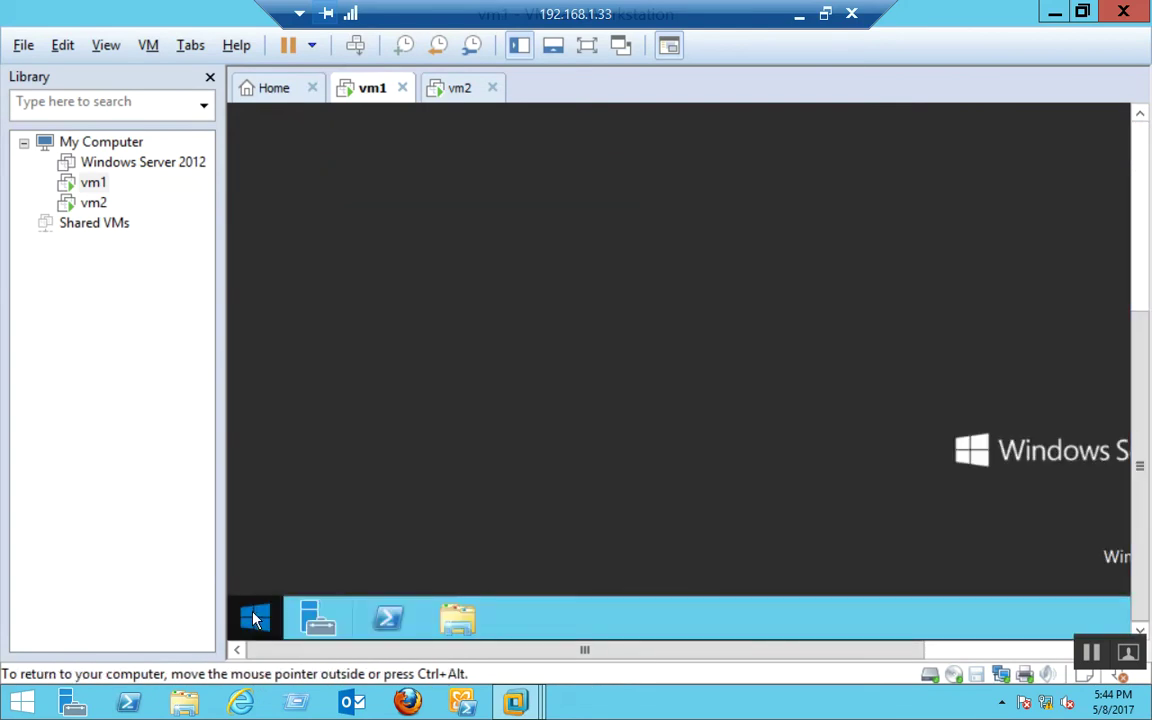
# From vm1's Apps view in full screen, launch Active Directory Domains and Trusts.
pyautogui.click(255, 618)
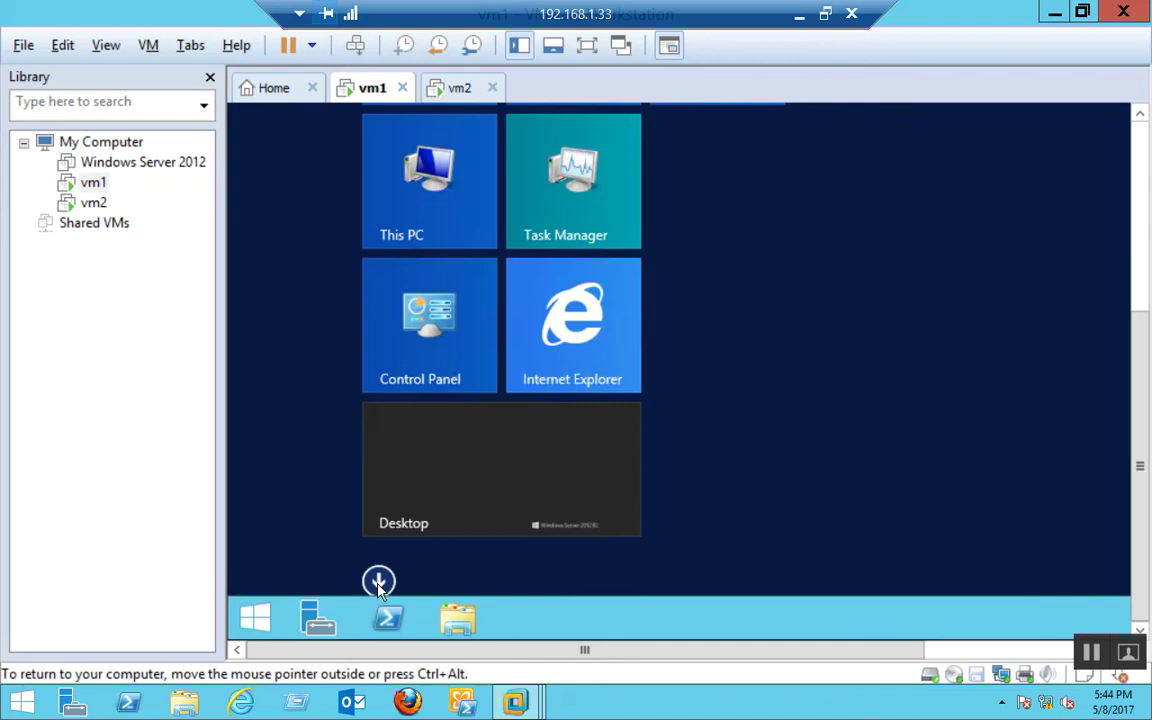
pyautogui.click(379, 582)
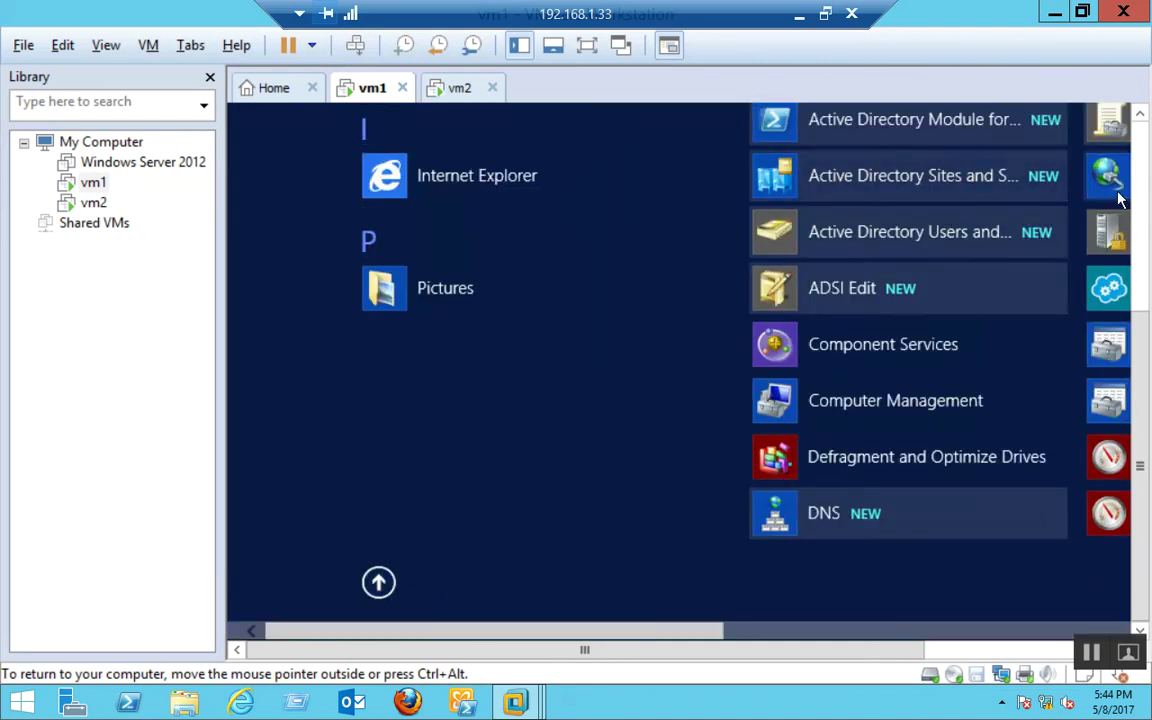
pyautogui.click(826, 636)
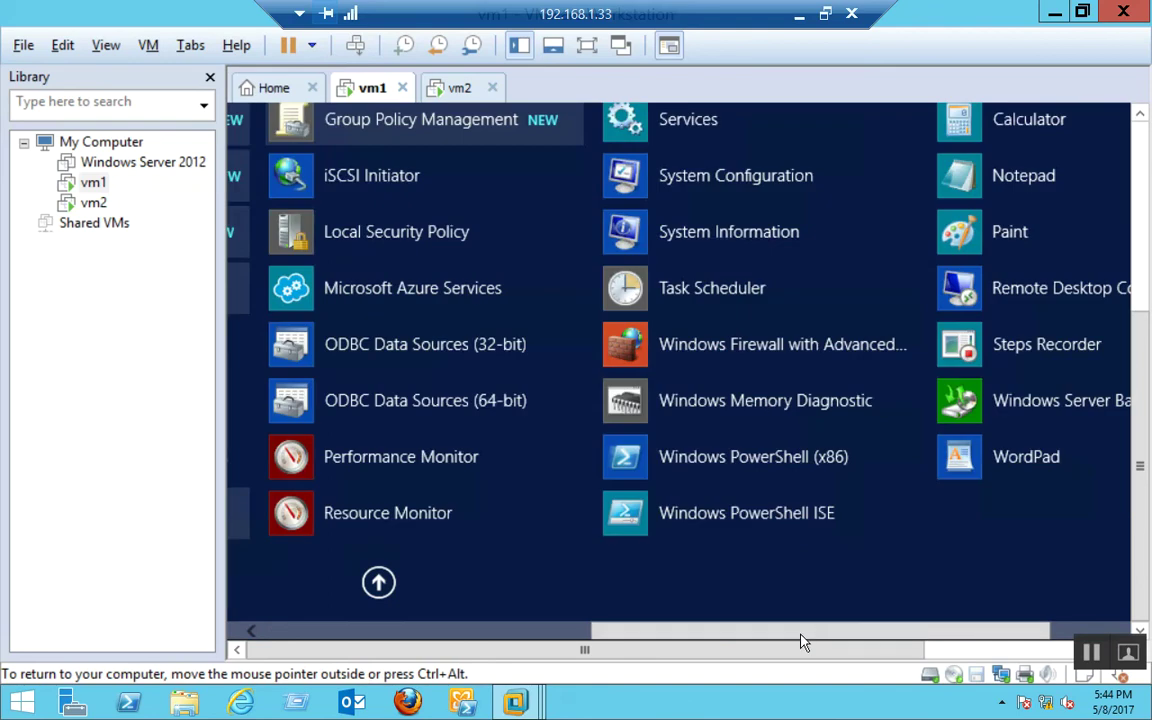
pyautogui.click(1143, 147)
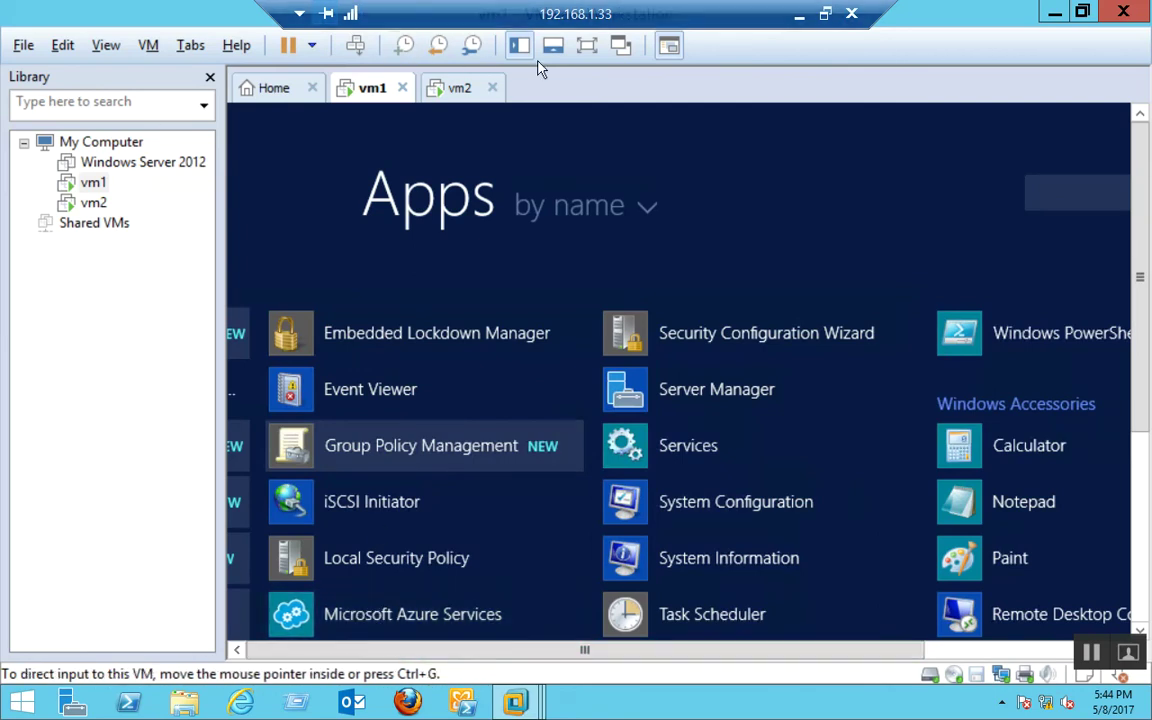
pyautogui.click(587, 47)
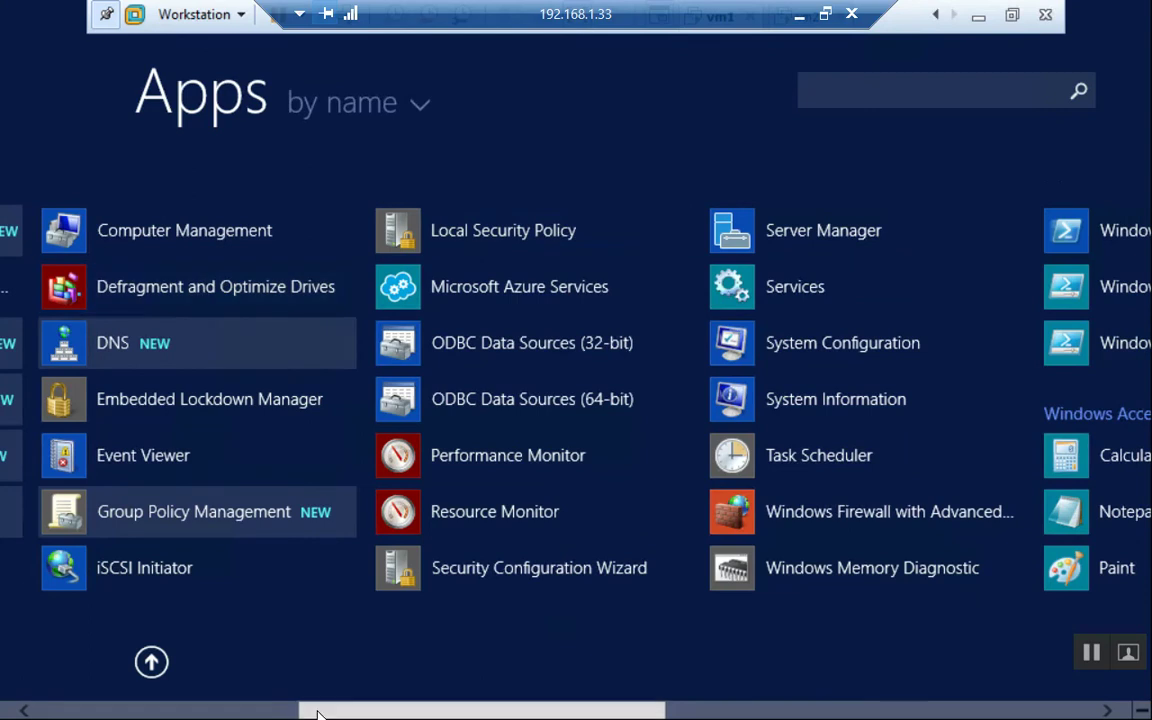
pyautogui.scroll(2, 309, 708)
pyautogui.scroll(3, 423, 452)
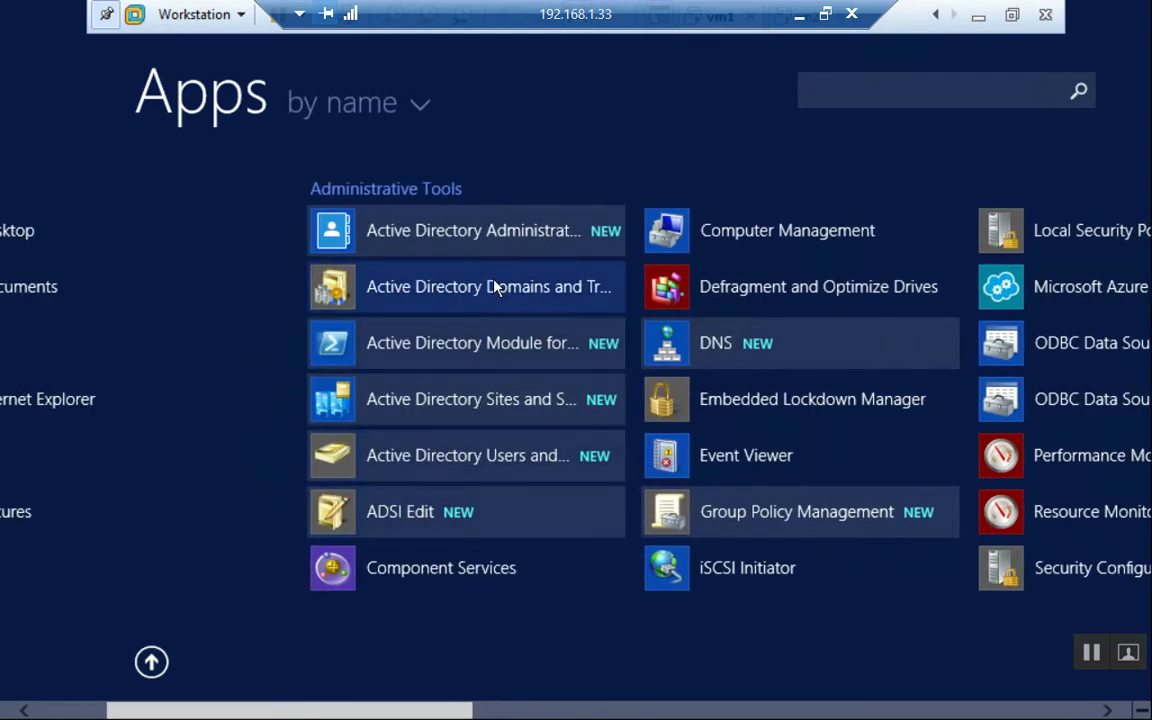
pyautogui.click(499, 300)
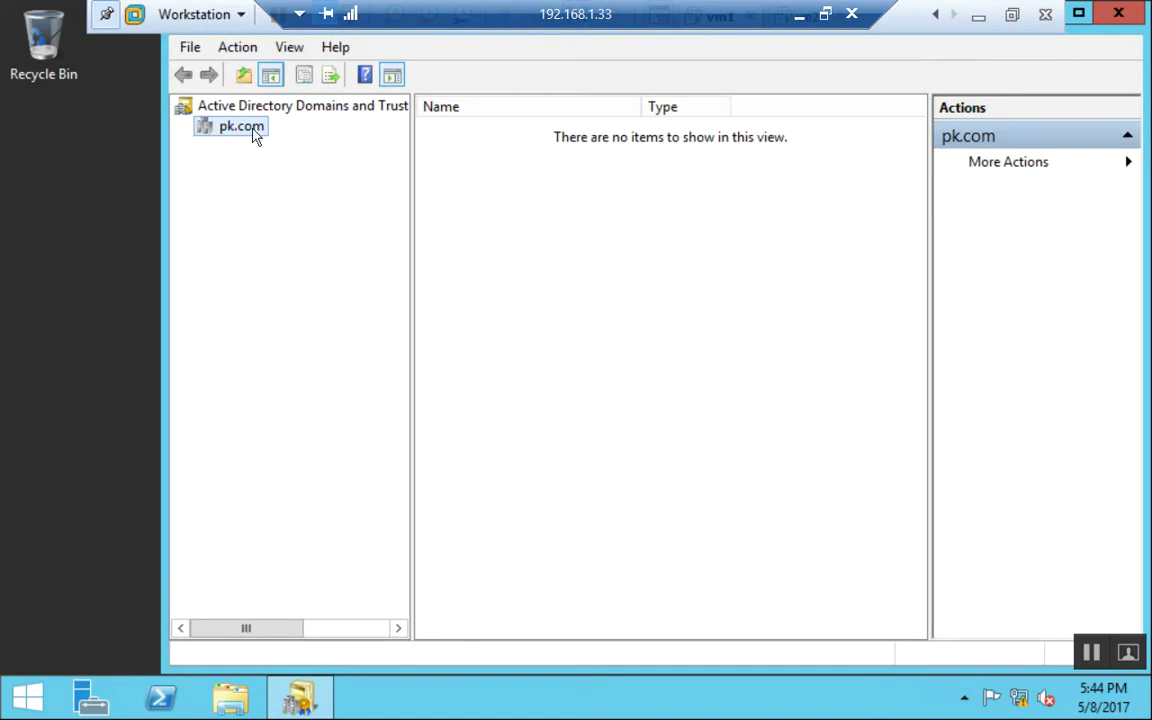
# Open the ok.com trust's properties from pk.com's Trusts tab.
pyautogui.rightClick(257, 167)
pyautogui.click(478, 257)
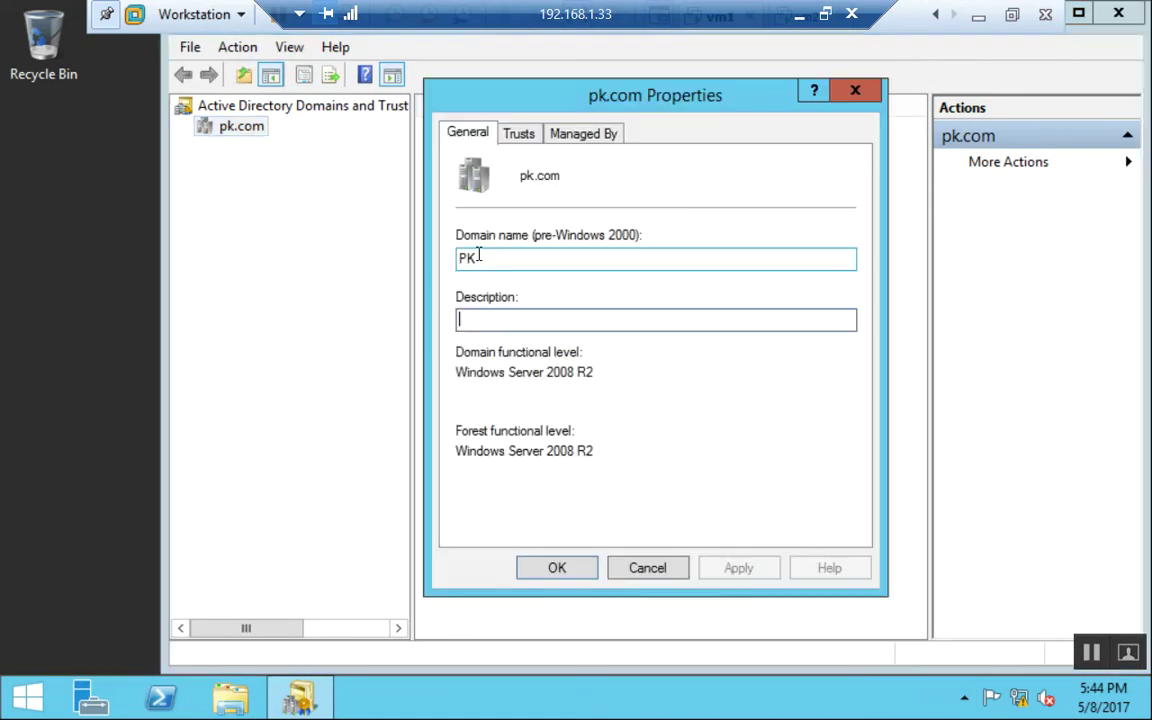
pyautogui.click(519, 136)
pyautogui.click(520, 219)
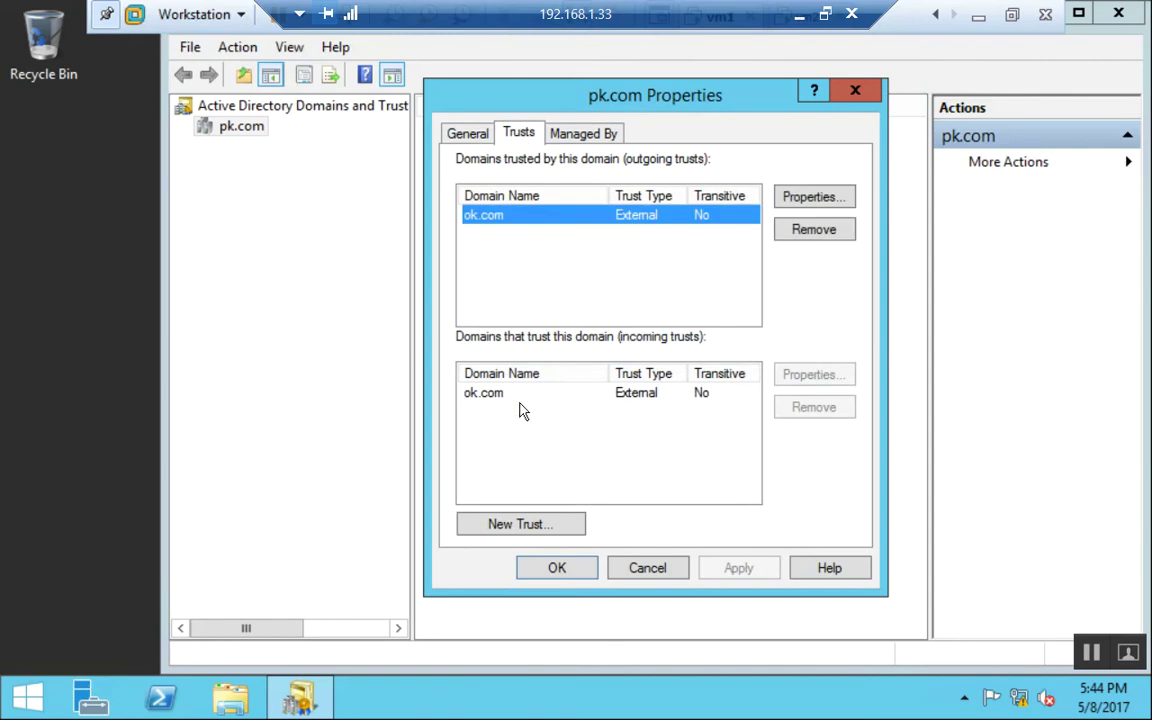
pyautogui.click(517, 396)
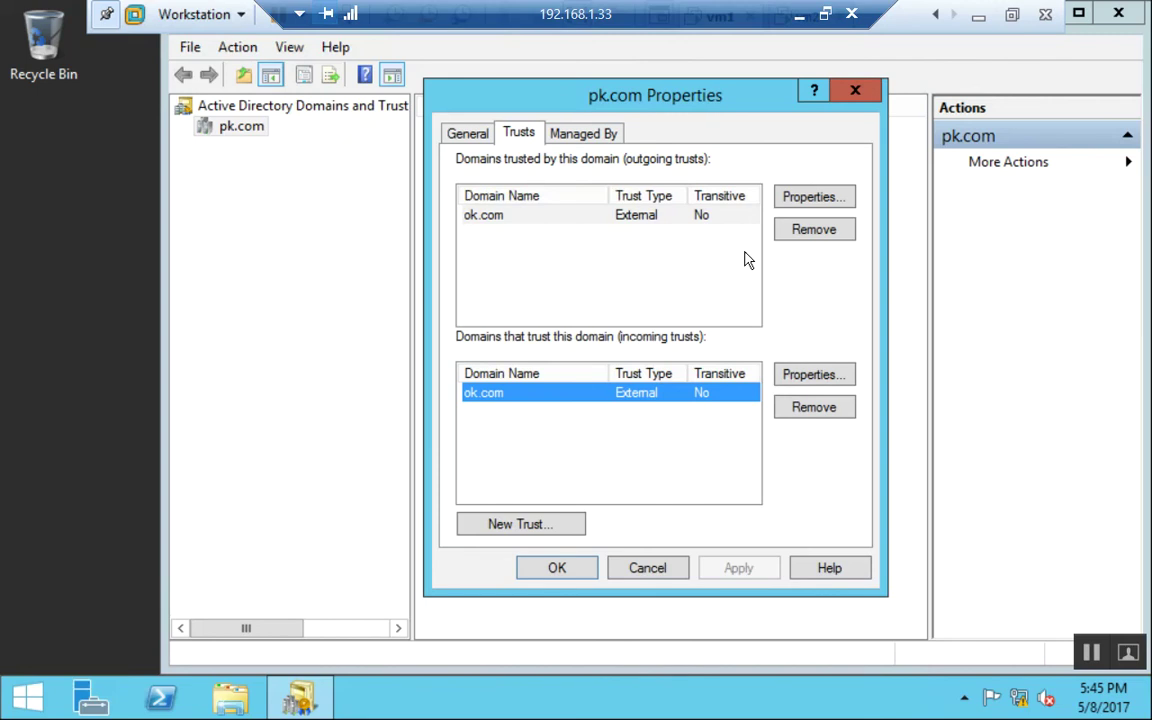
pyautogui.click(808, 198)
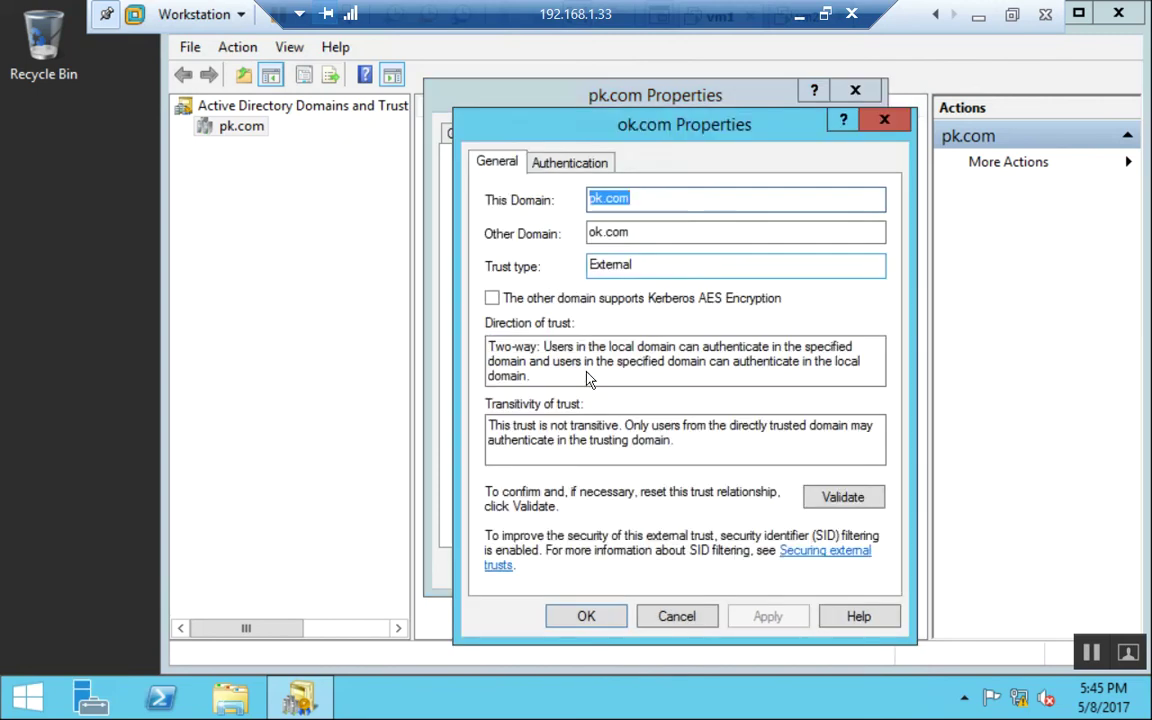
# Highlight the two-way, non-transitive trust details and start validating the trust.
pyautogui.moveTo(574, 347); pyautogui.dragTo(531, 347)
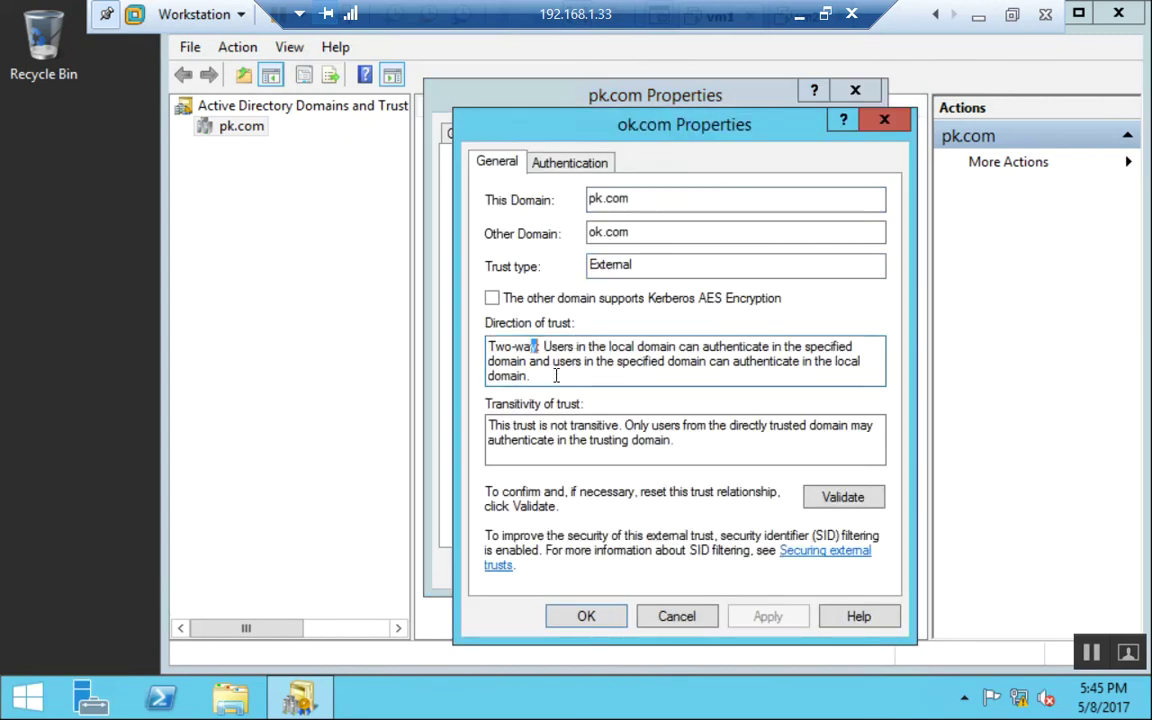
pyautogui.moveTo(476, 425); pyautogui.dragTo(609, 426)
pyautogui.click(612, 442)
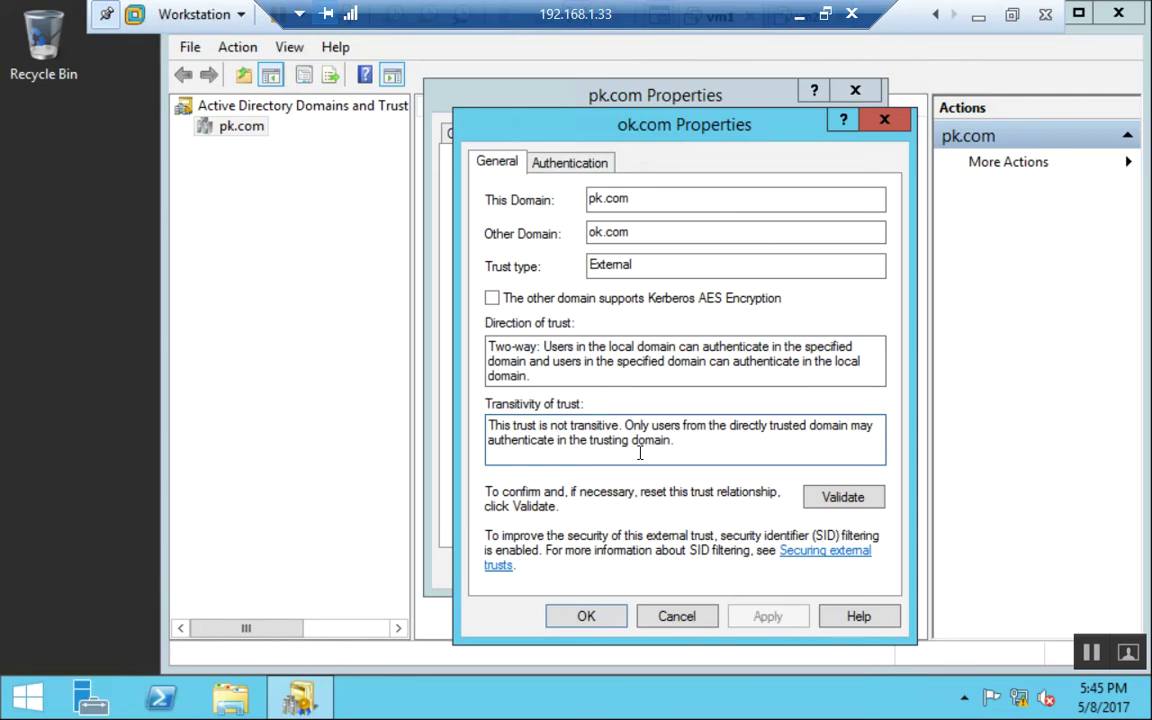
pyautogui.click(852, 496)
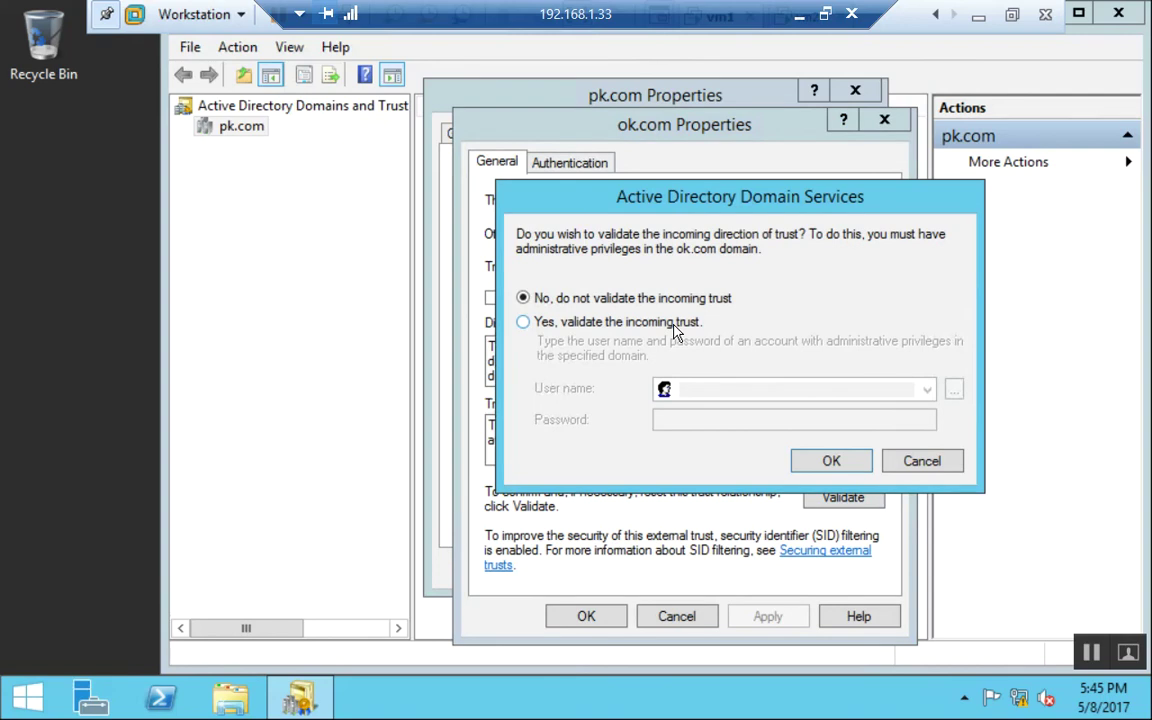
# Validate the incoming trust too, using the ok.com administrator account and its password.
pyautogui.click(620, 324)
pyautogui.click(794, 390)
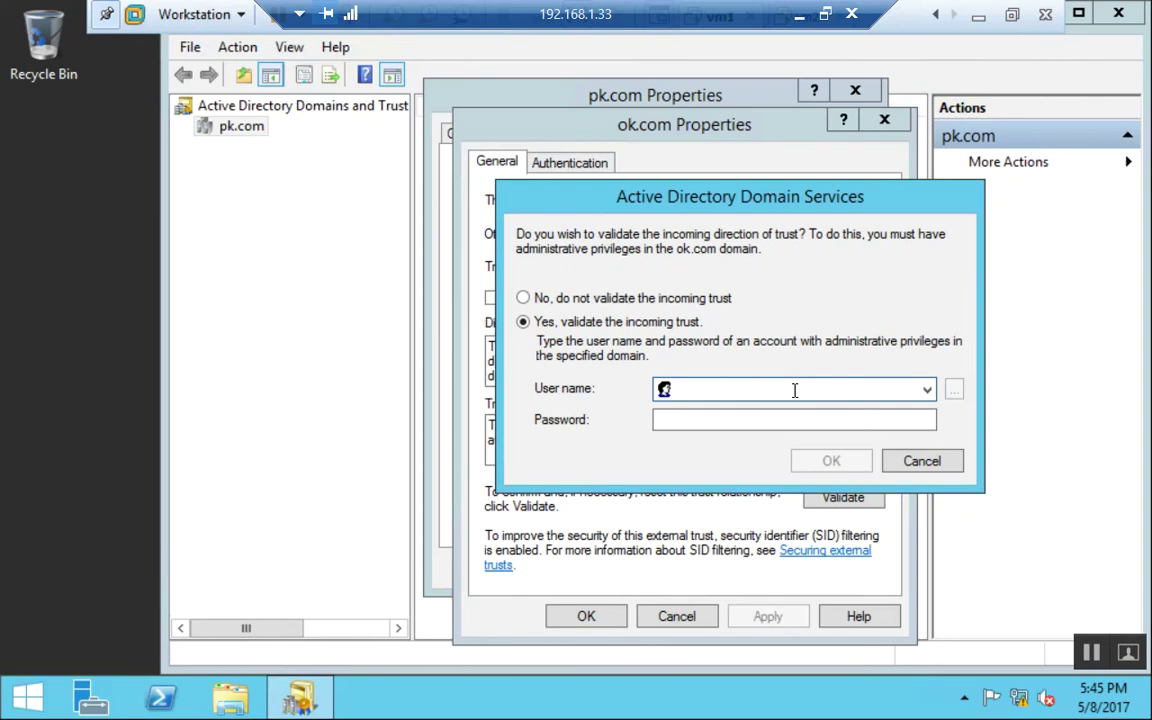
pyautogui.write('administrator')
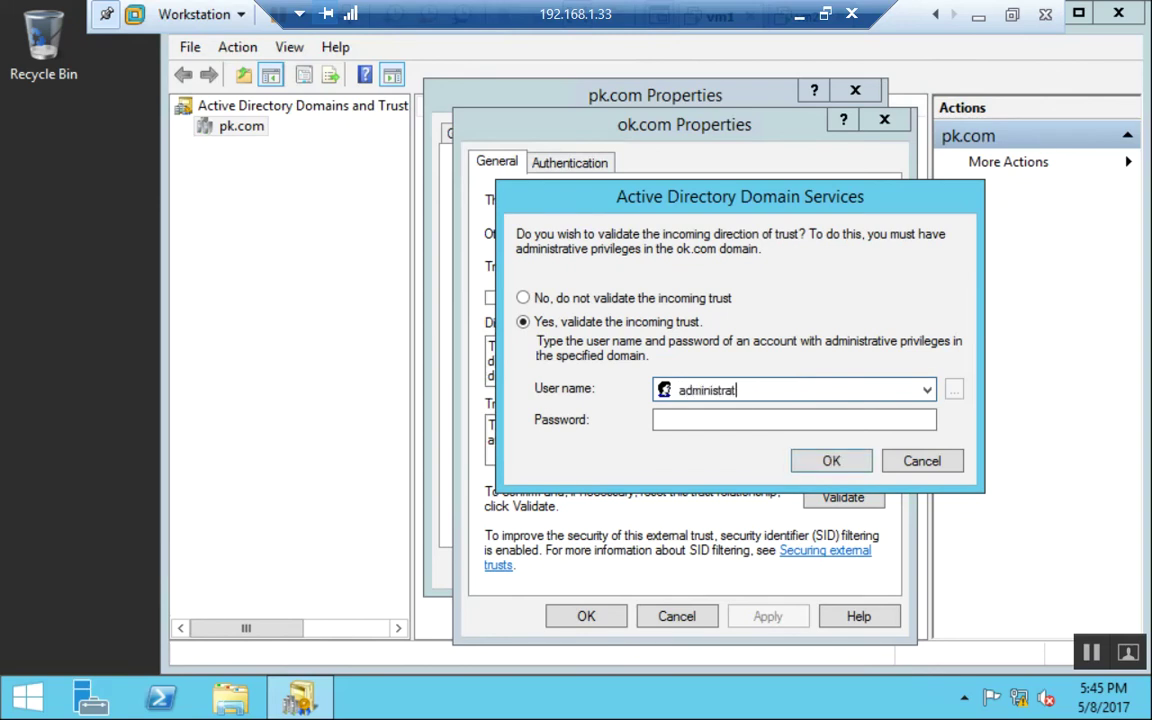
pyautogui.click(700, 419)
pyautogui.write('Password1')
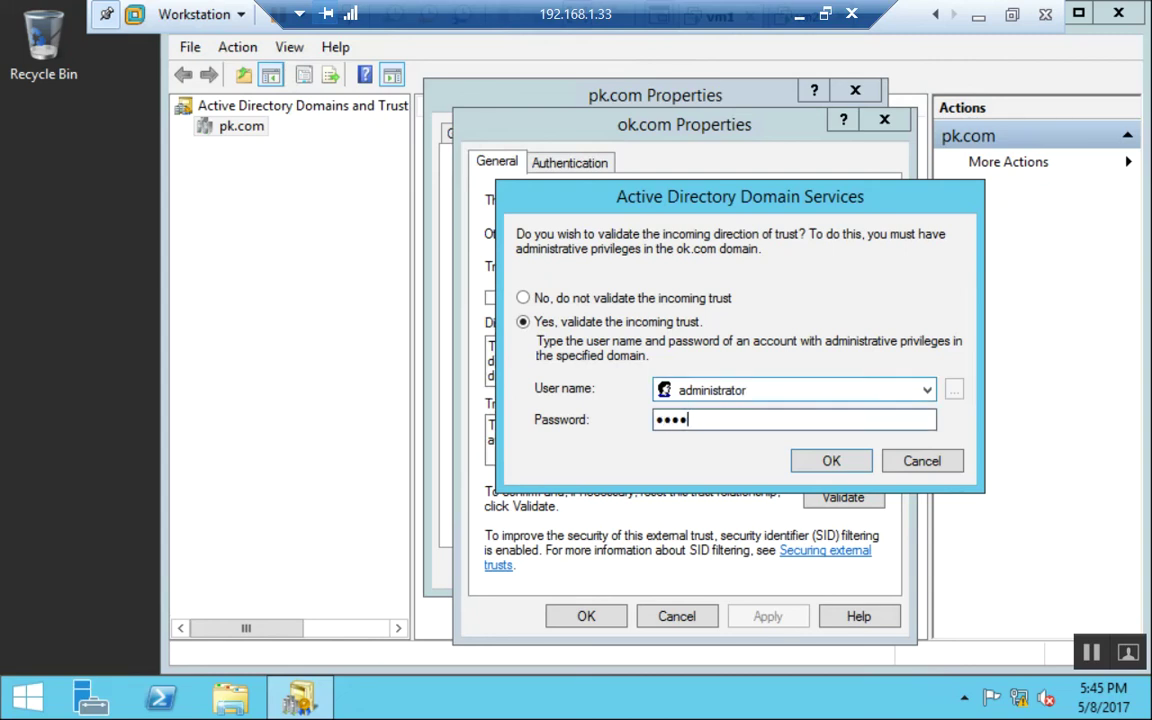
pyautogui.press('Return')
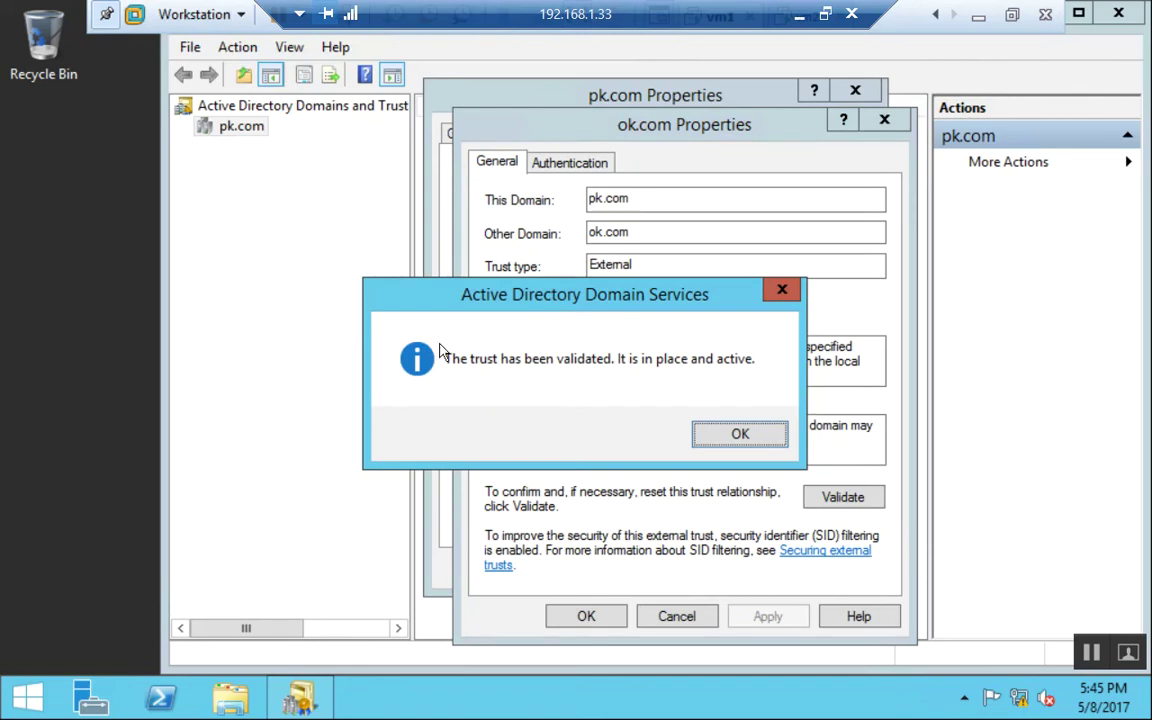
# Dismiss the trust-validated message and close the ok.com trust and pk.com Properties dialogs.
pyautogui.click(770, 432)
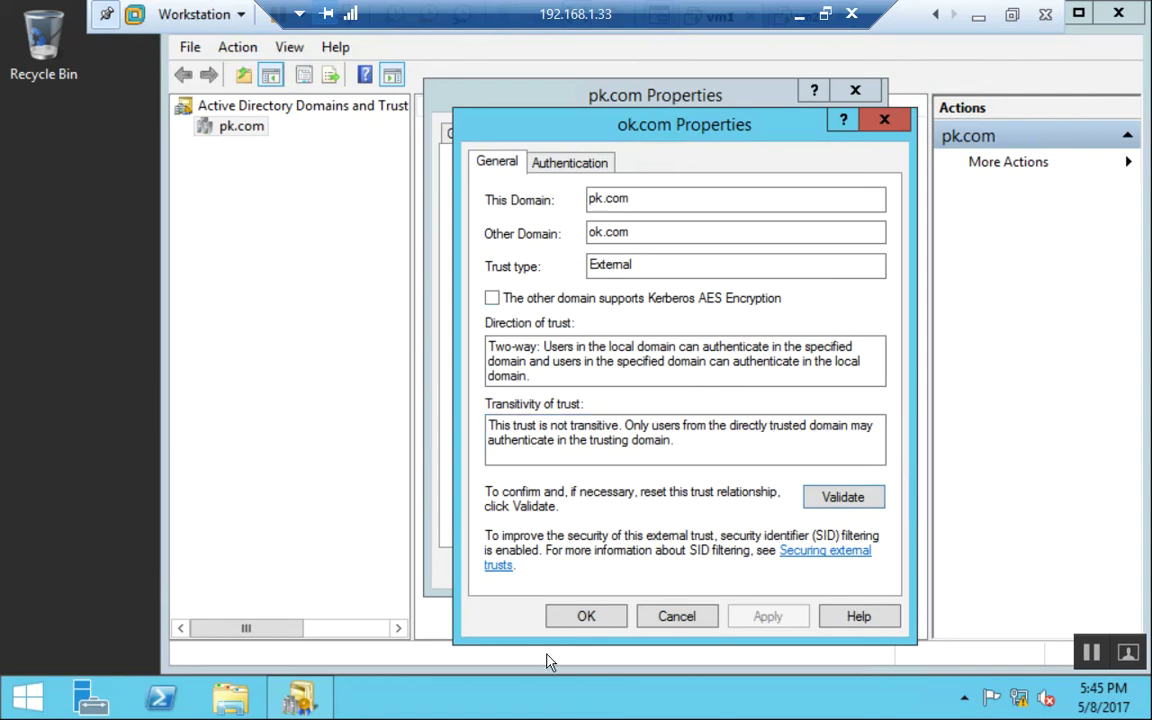
pyautogui.click(608, 622)
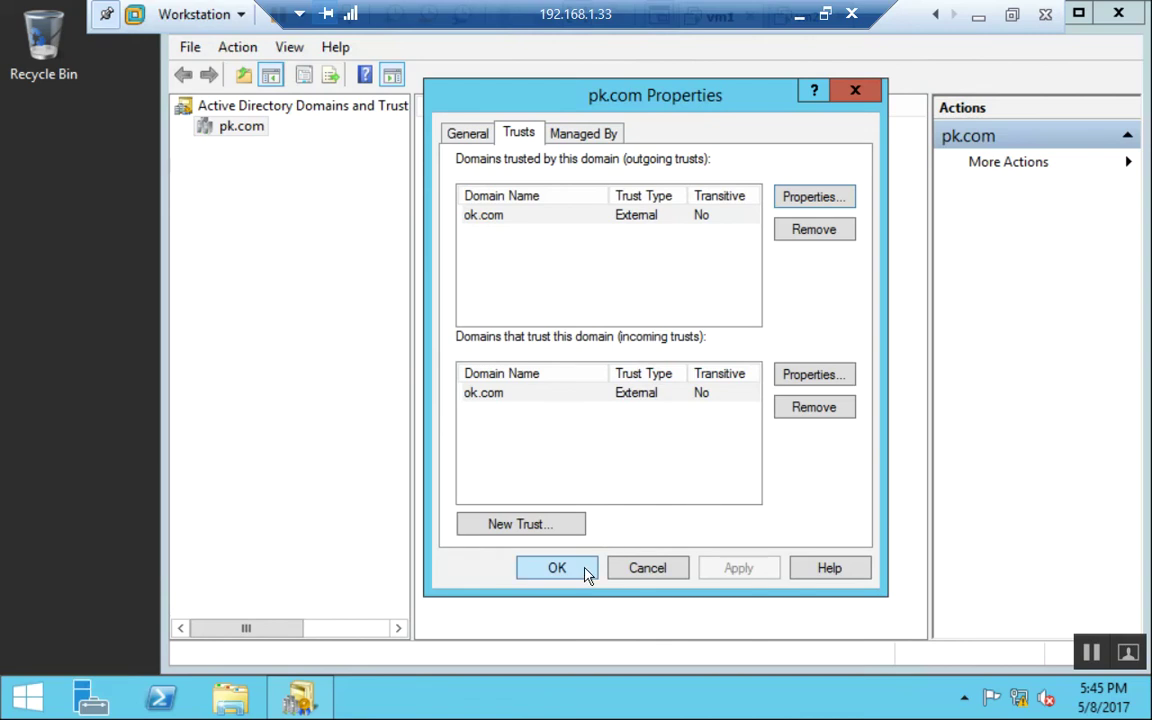
pyautogui.click(578, 566)
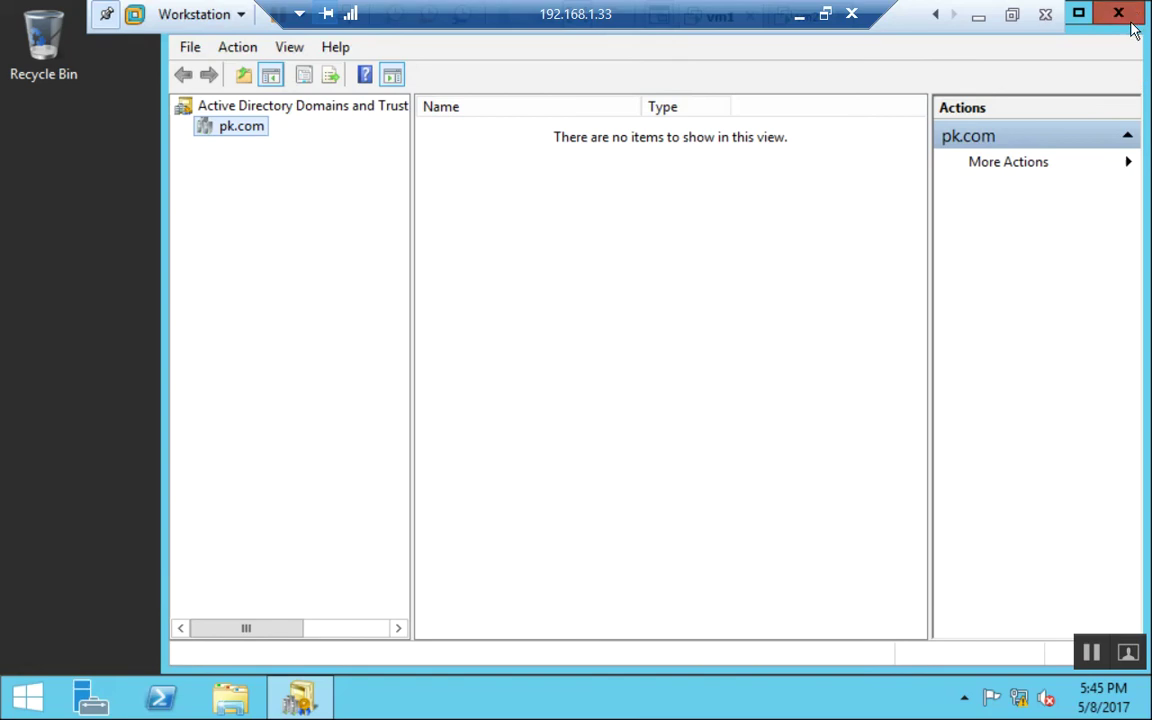
# Close Active Directory Domains and Trusts and launch Group Policy Management from the apps list.
pyautogui.click(1118, 13)
pyautogui.click(28, 697)
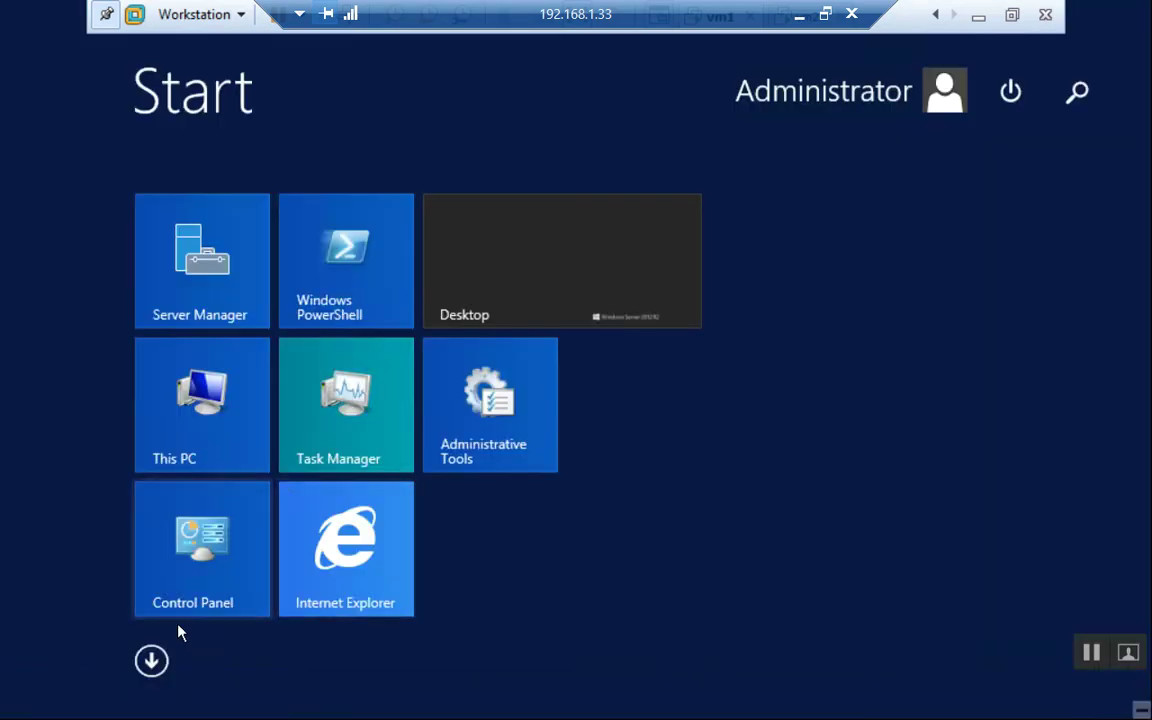
pyautogui.click(151, 661)
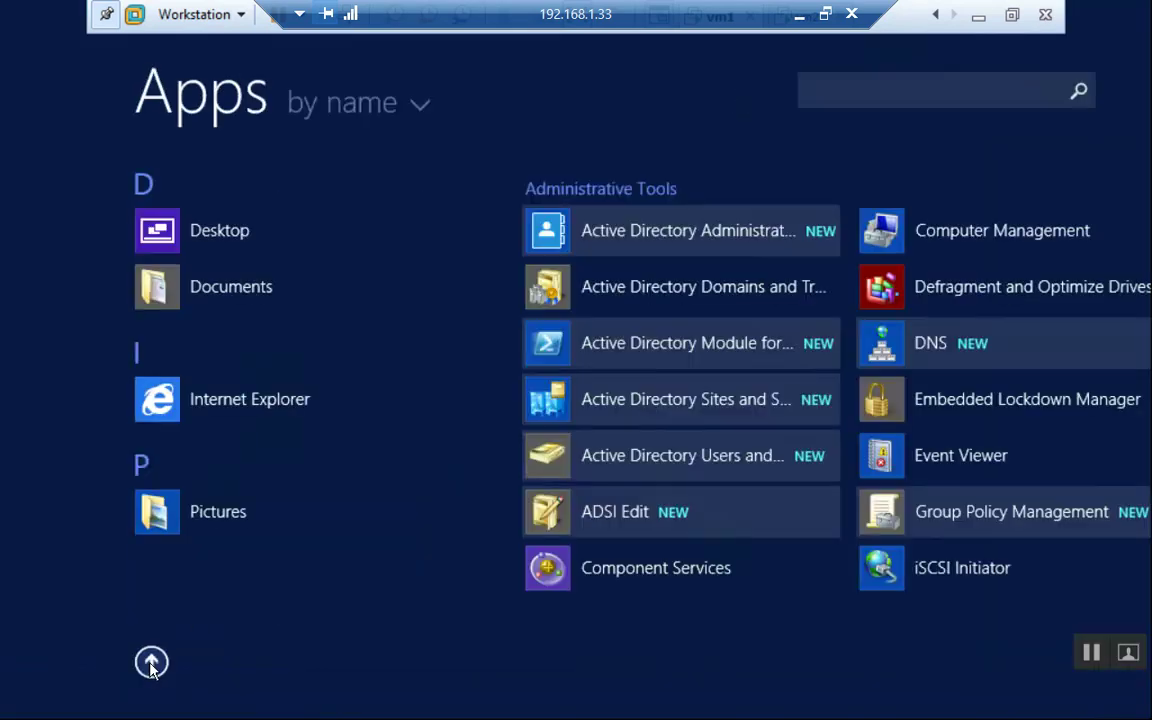
pyautogui.click(1005, 524)
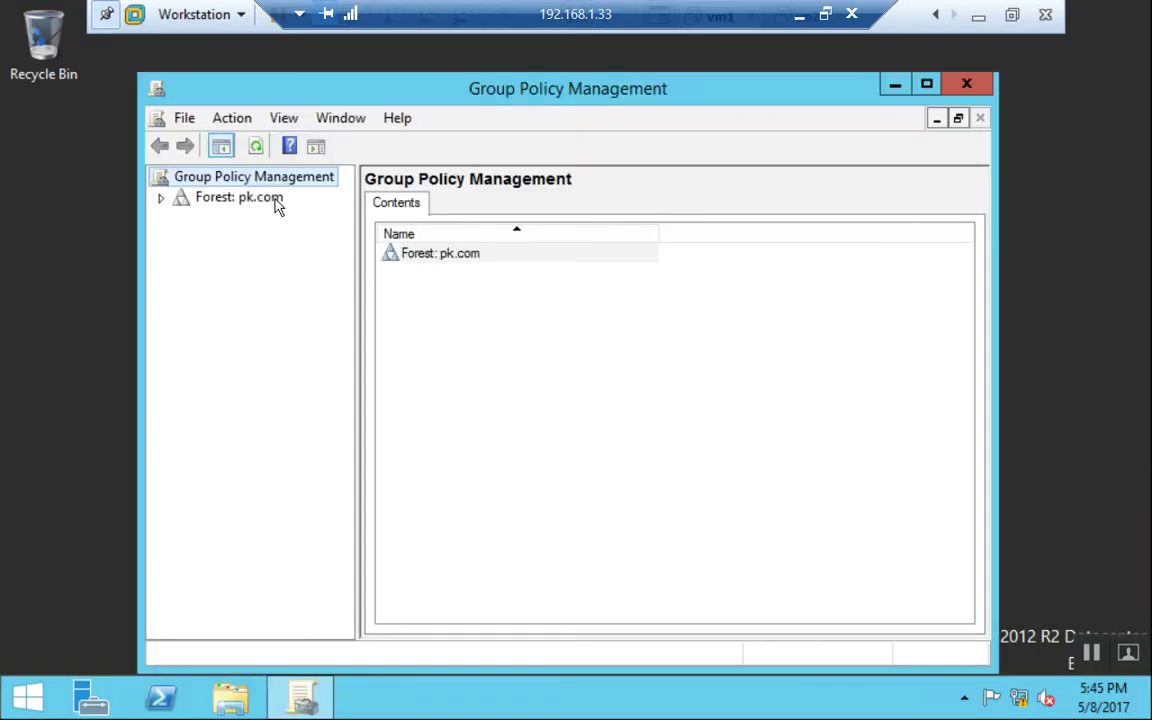
# Expand pk.com down to Domain Controllers and bring up the Default Domain Controllers Policy's context menu.
pyautogui.doubleClick(276, 200)
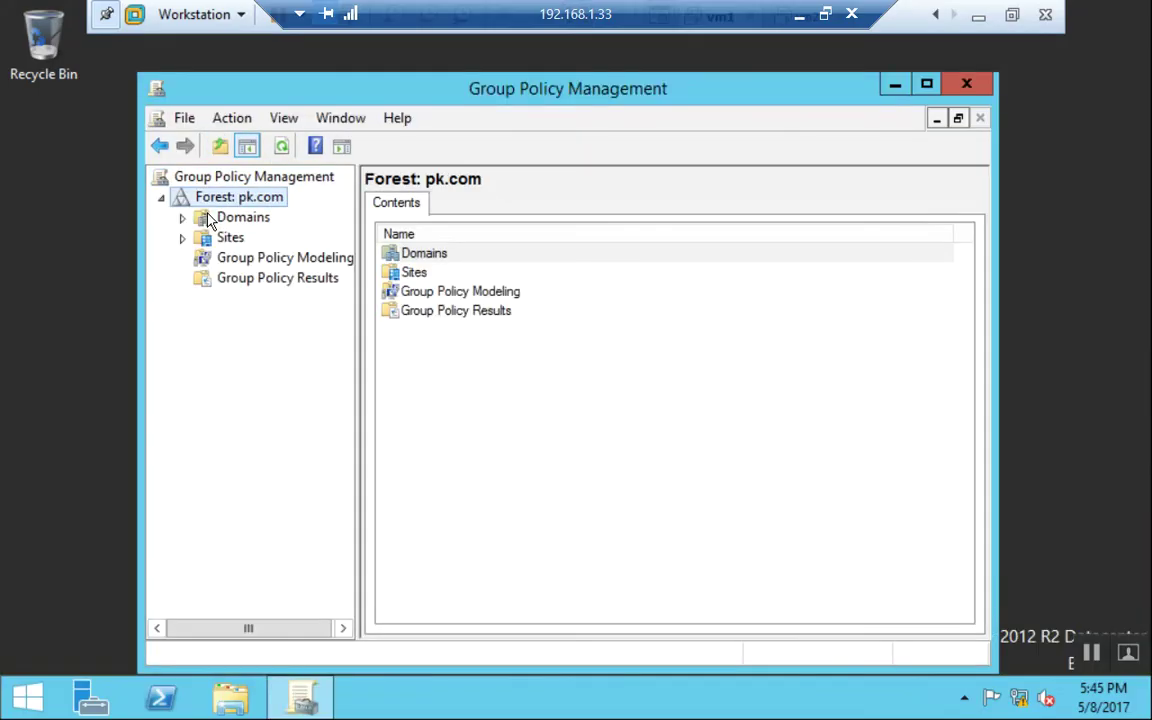
pyautogui.doubleClick(214, 220)
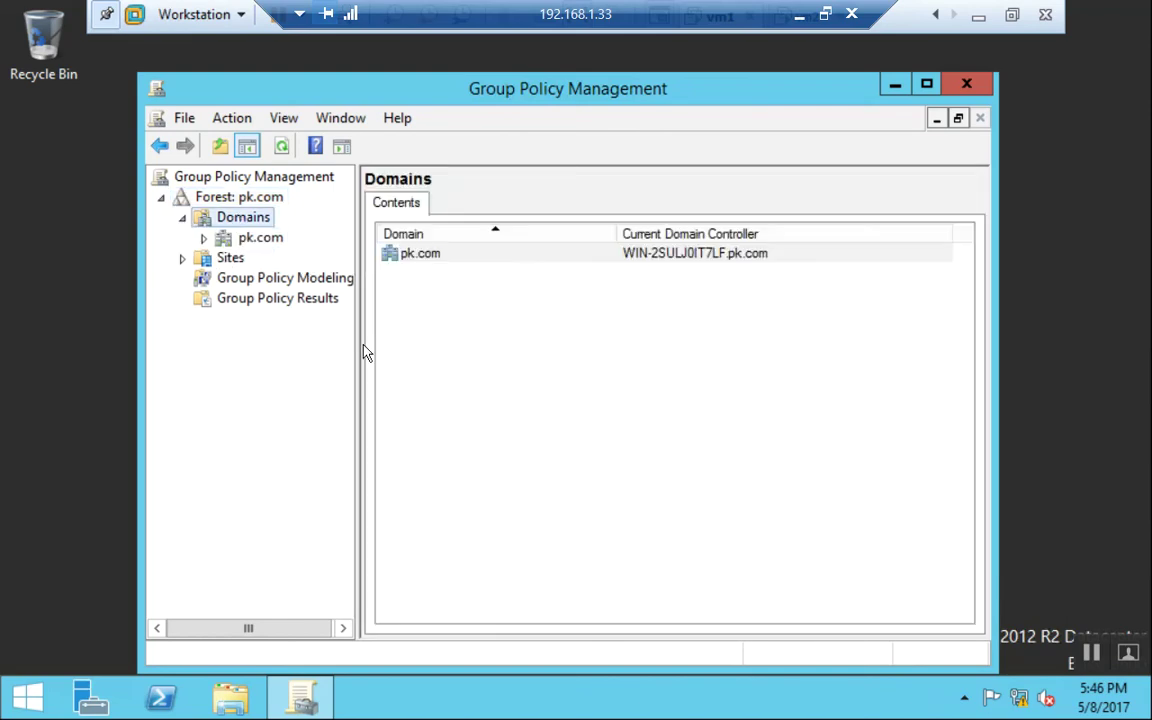
pyautogui.moveTo(356, 342); pyautogui.dragTo(536, 376)
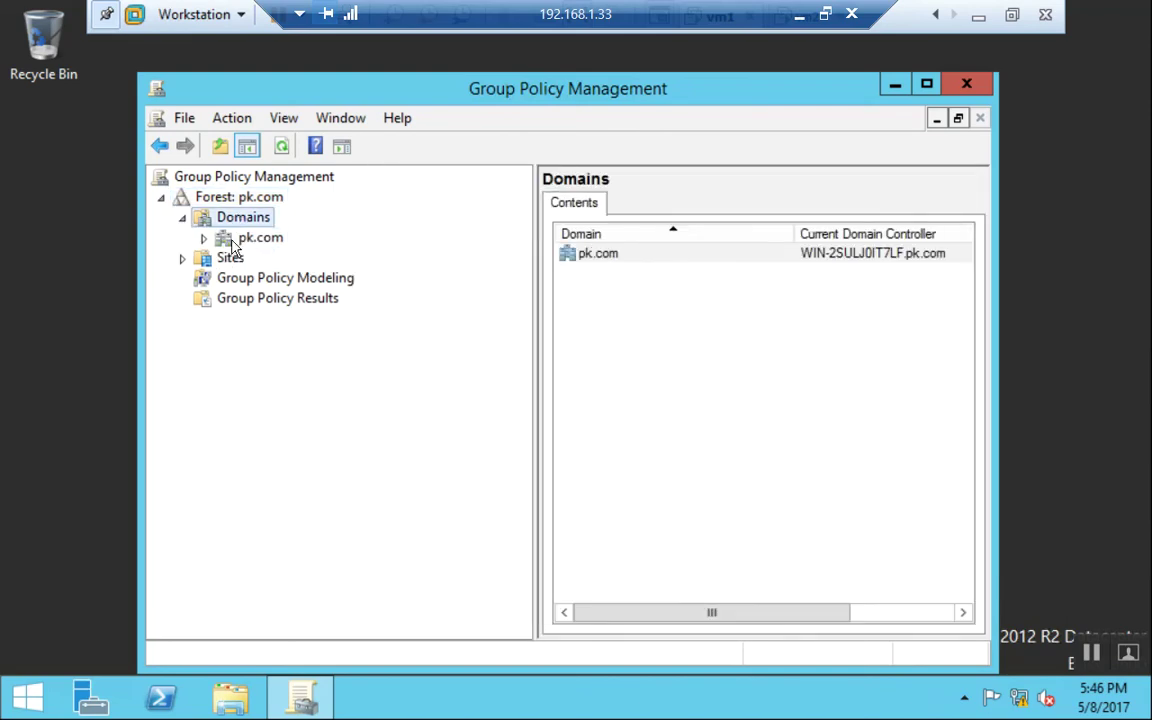
pyautogui.click(203, 238)
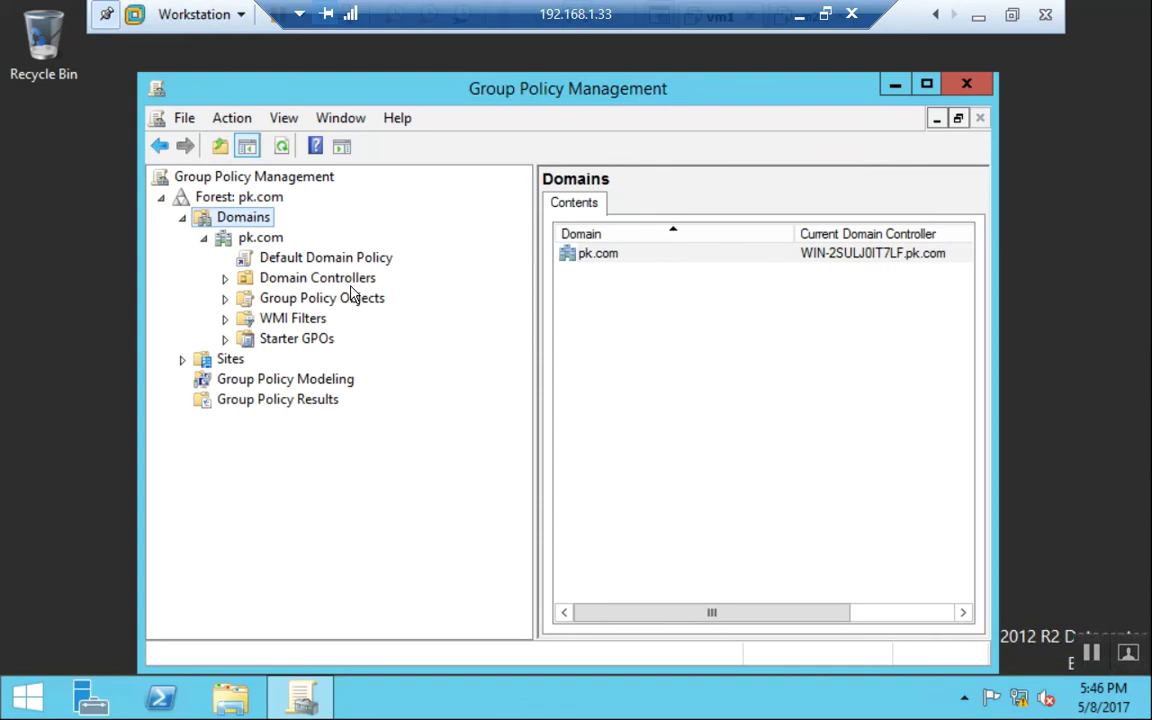
pyautogui.doubleClick(351, 283)
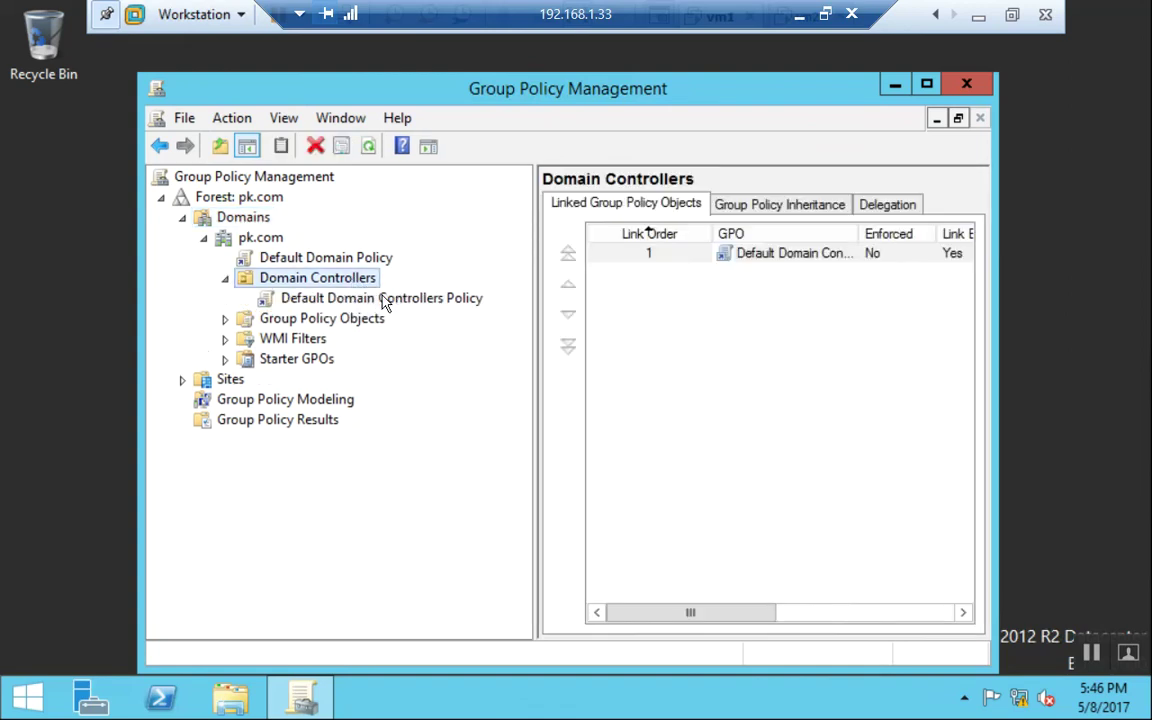
pyautogui.click(340, 298)
pyautogui.click(729, 427)
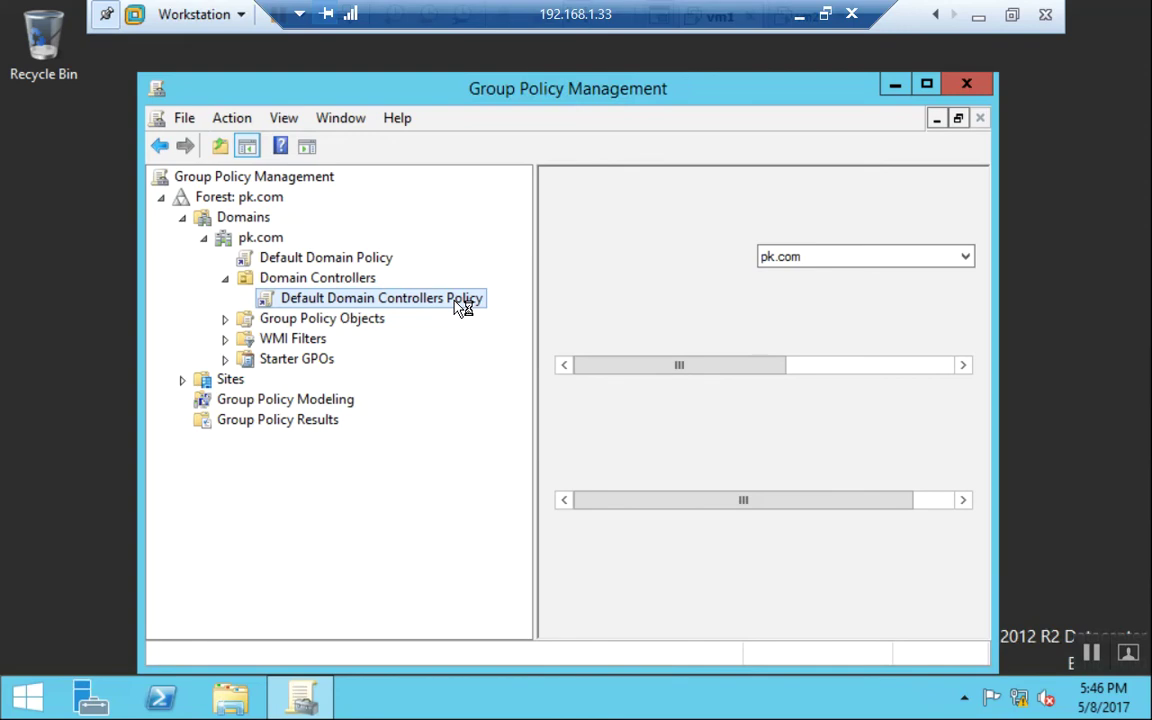
pyautogui.rightClick(463, 300)
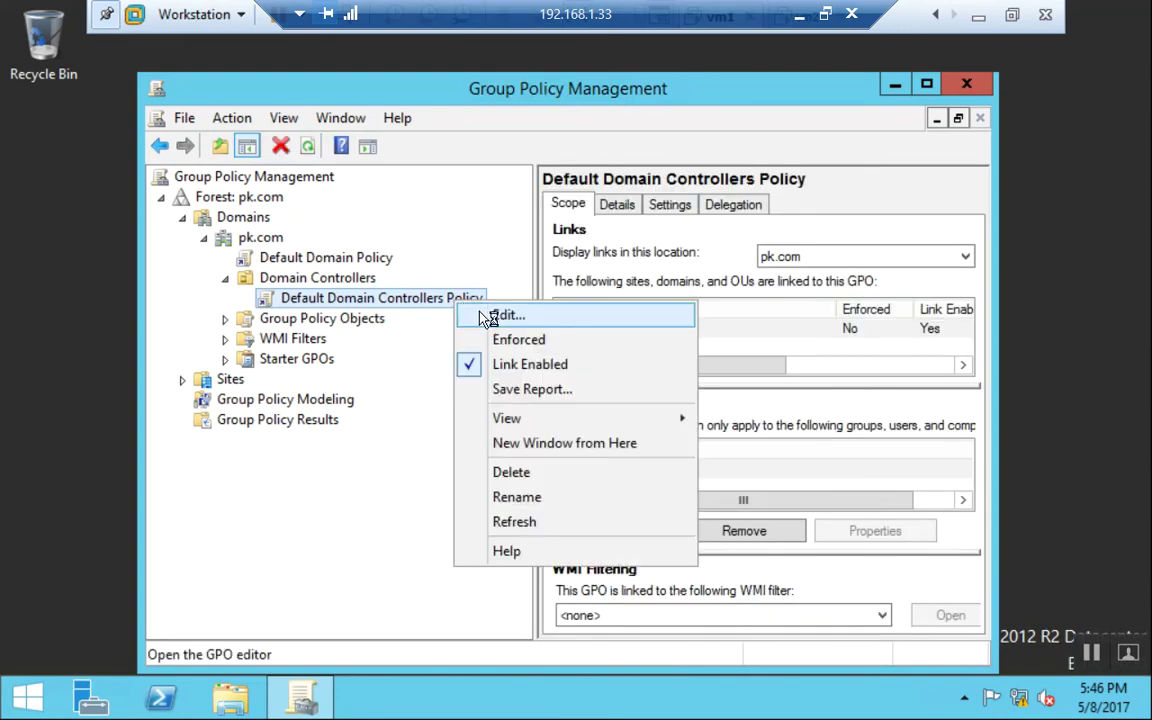
# Edit the policy and open Allow log on locally under Local Policies > User Rights Assignment.
pyautogui.click(470, 314)
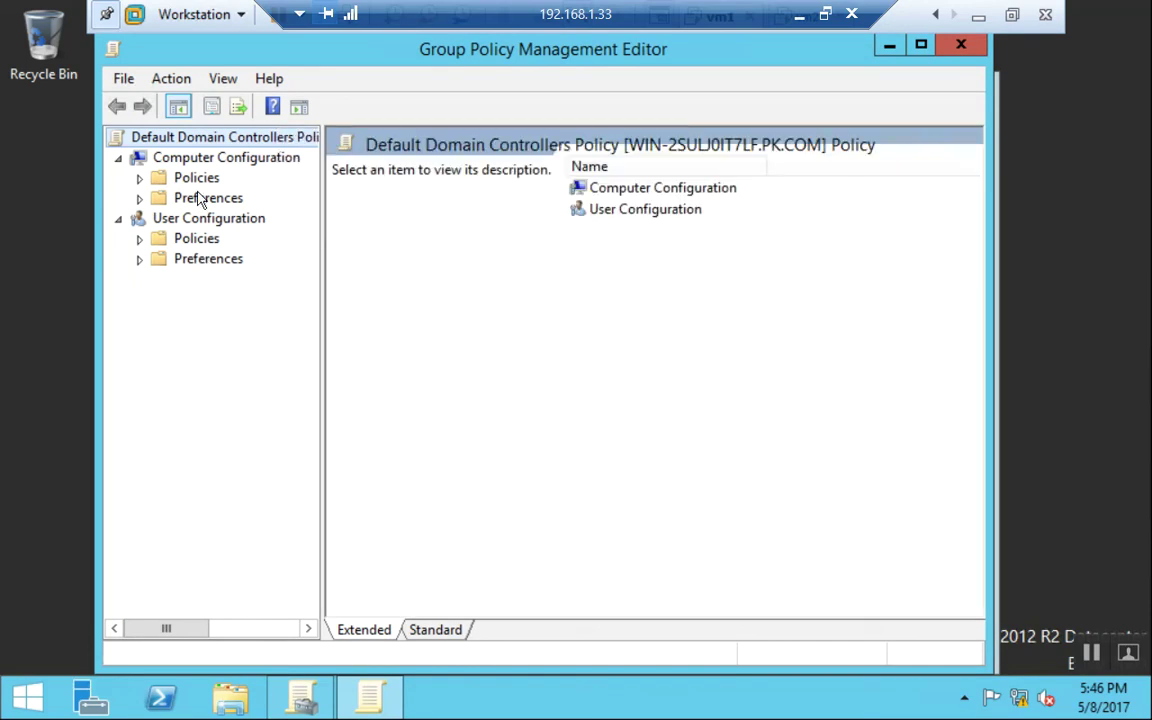
pyautogui.doubleClick(196, 178)
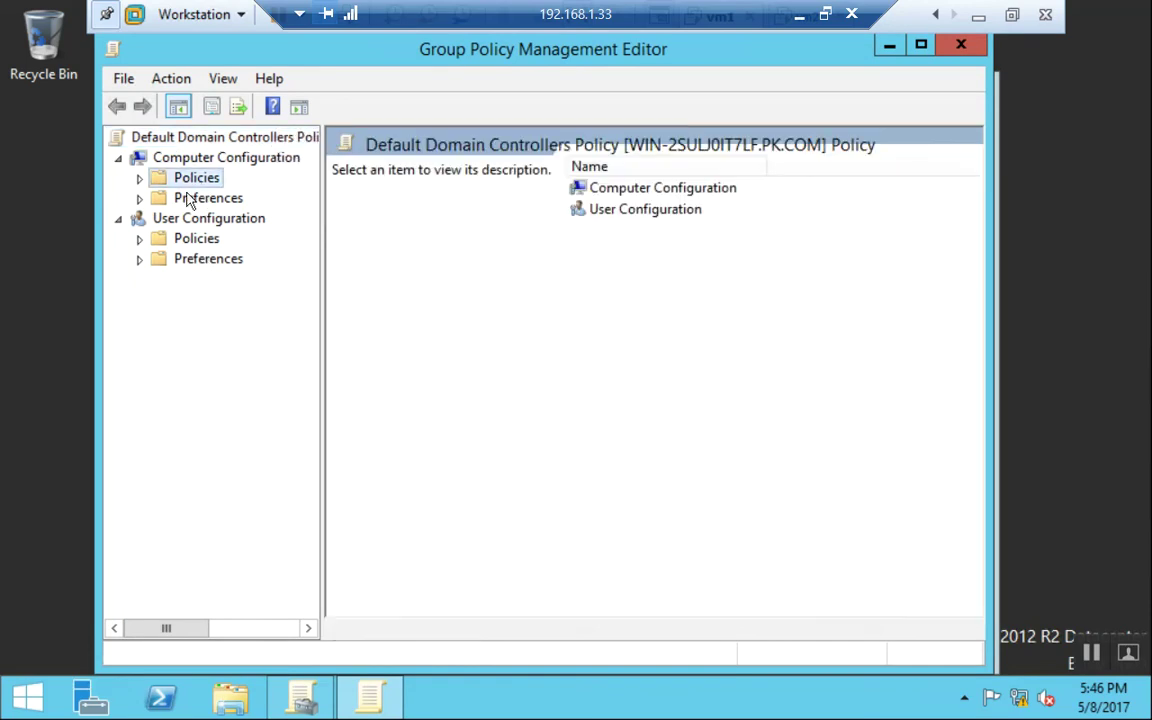
pyautogui.click(275, 239)
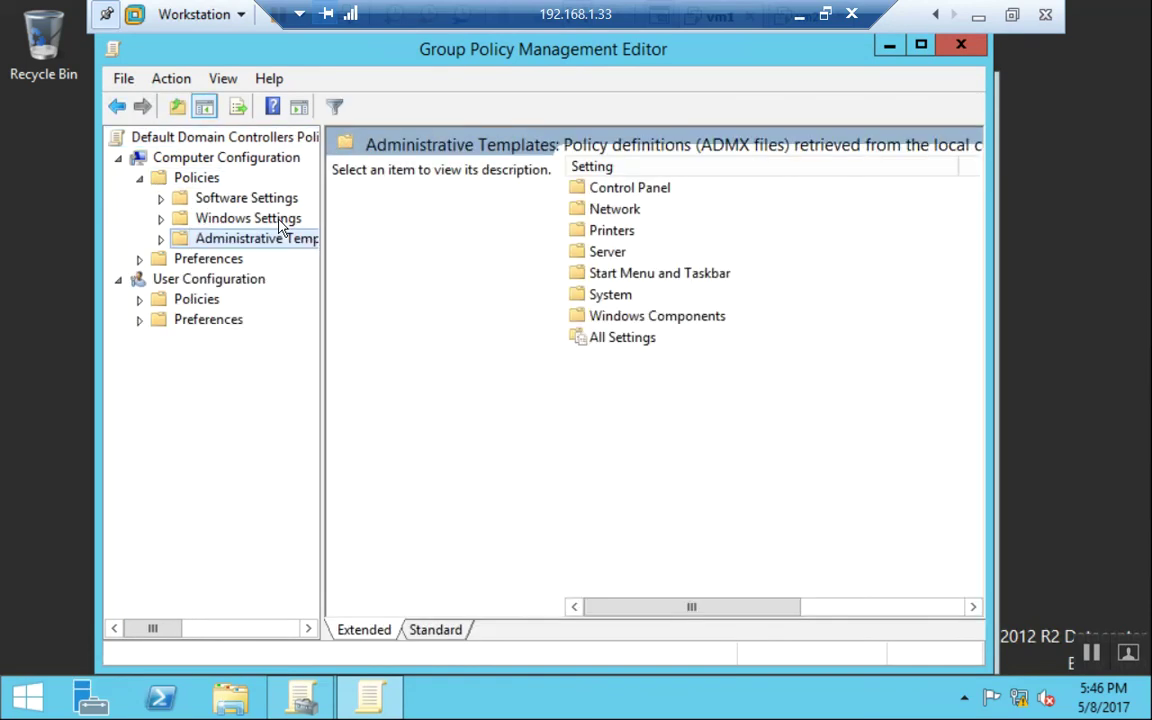
pyautogui.click(287, 228)
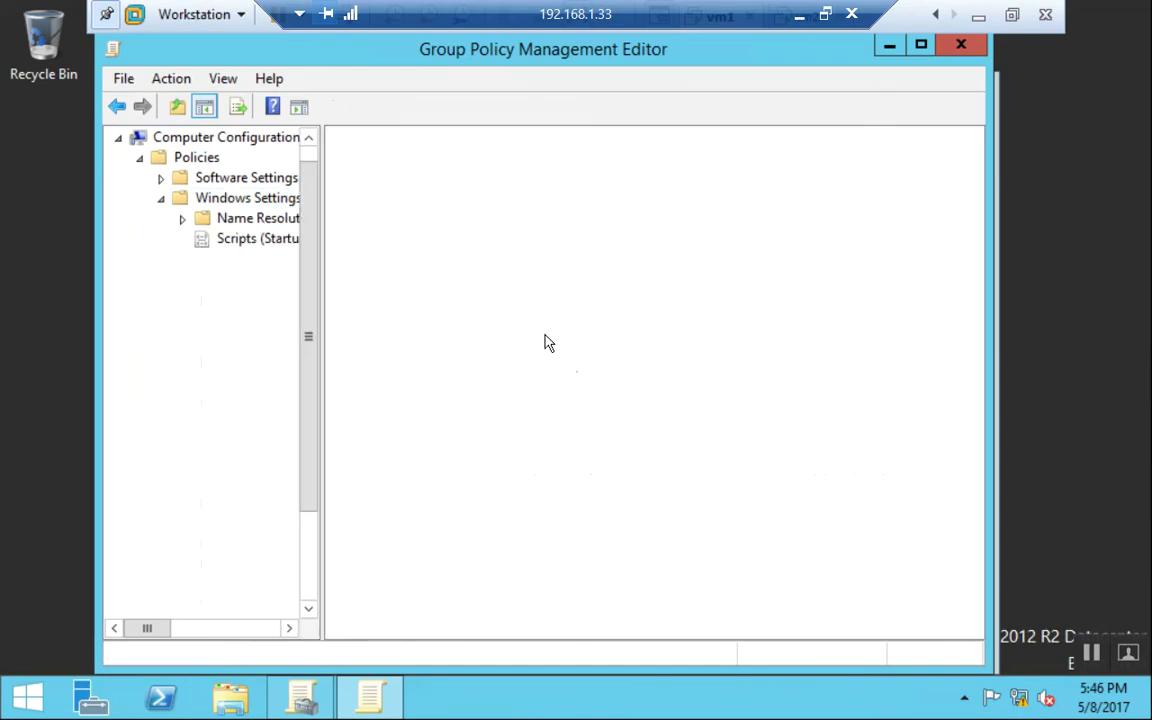
pyautogui.doubleClick(421, 188)
pyautogui.doubleClick(437, 186)
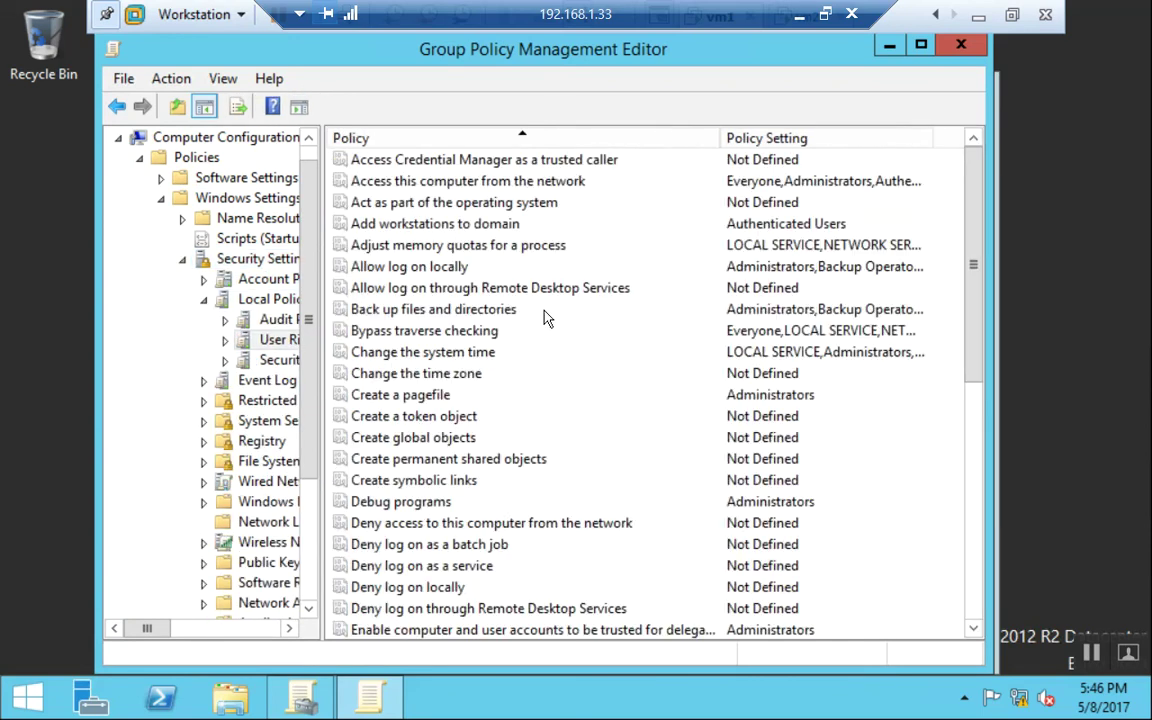
pyautogui.doubleClick(463, 268)
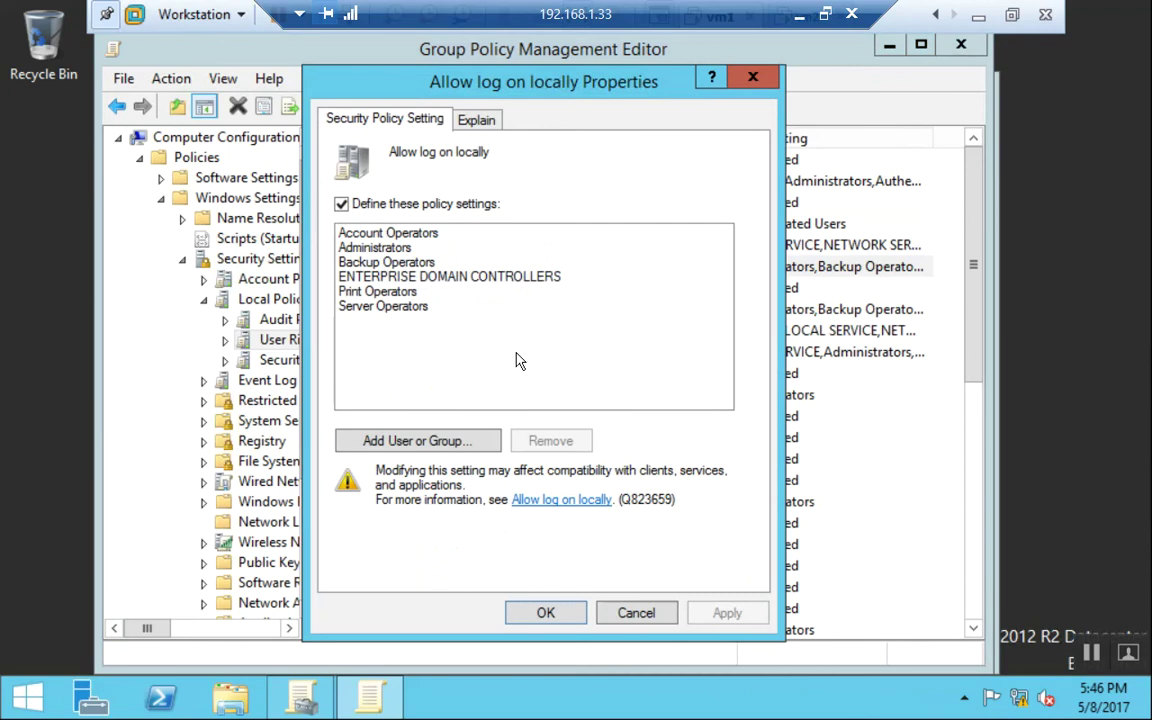
# Start adding an account, set the search location to ok.com, and list all its users and groups.
pyautogui.click(476, 444)
pyautogui.click(730, 339)
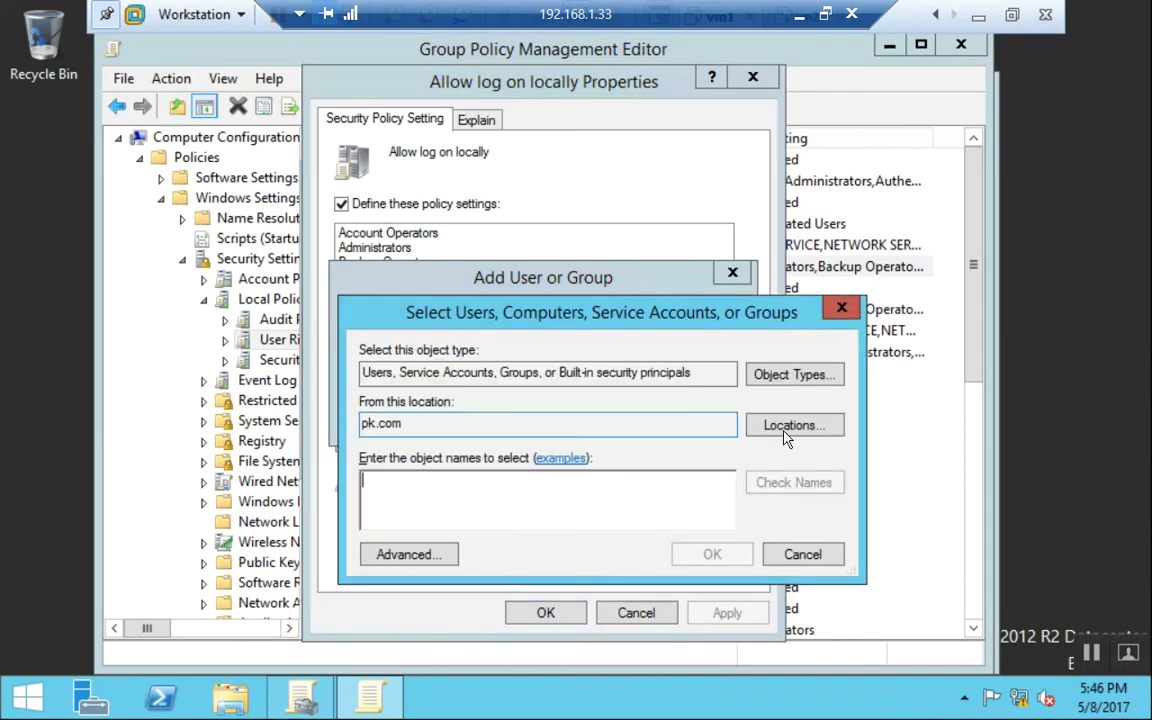
pyautogui.click(794, 425)
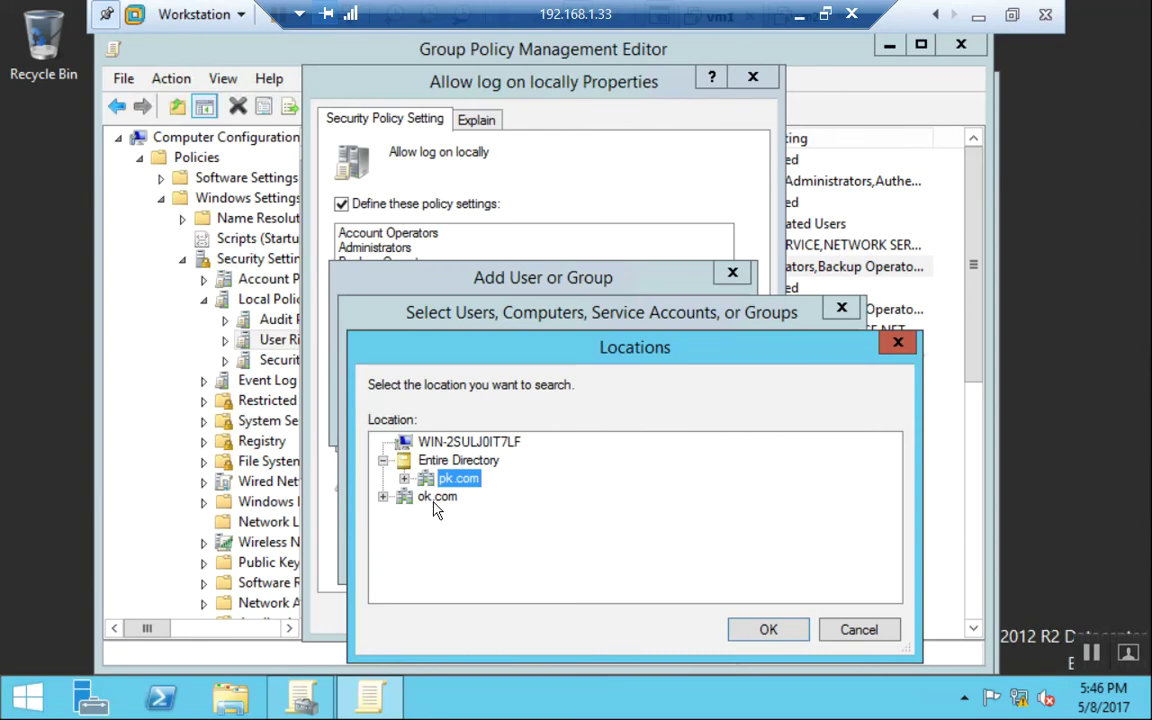
pyautogui.click(436, 497)
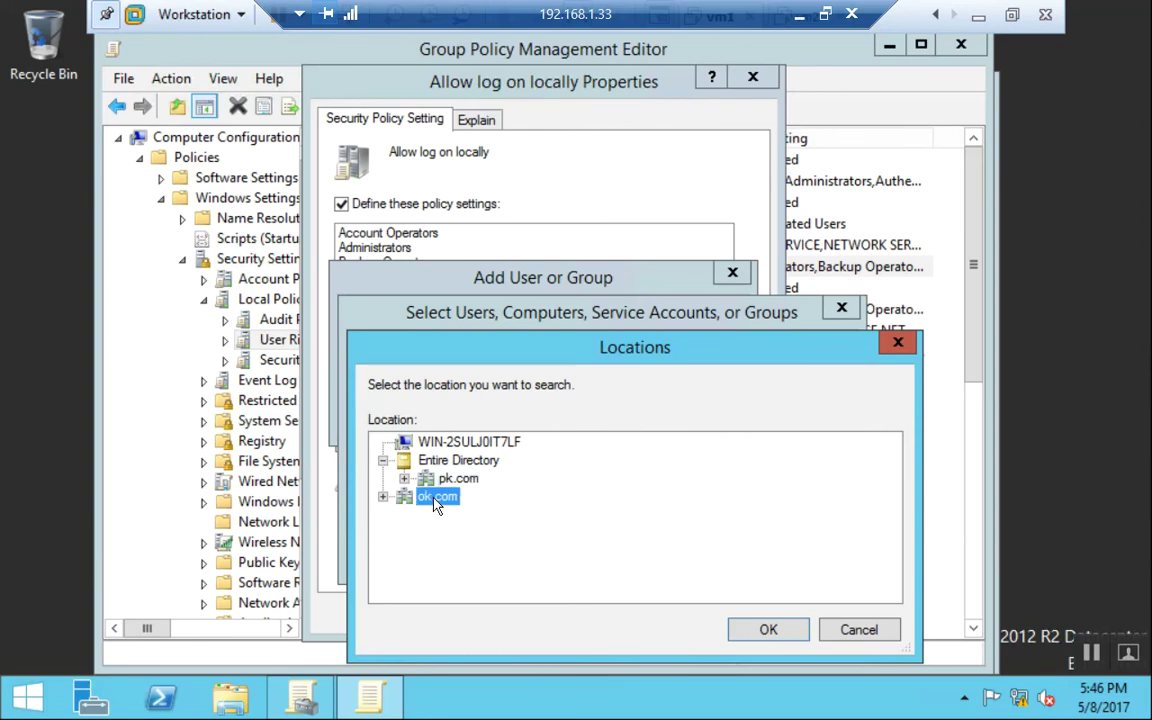
pyautogui.click(766, 627)
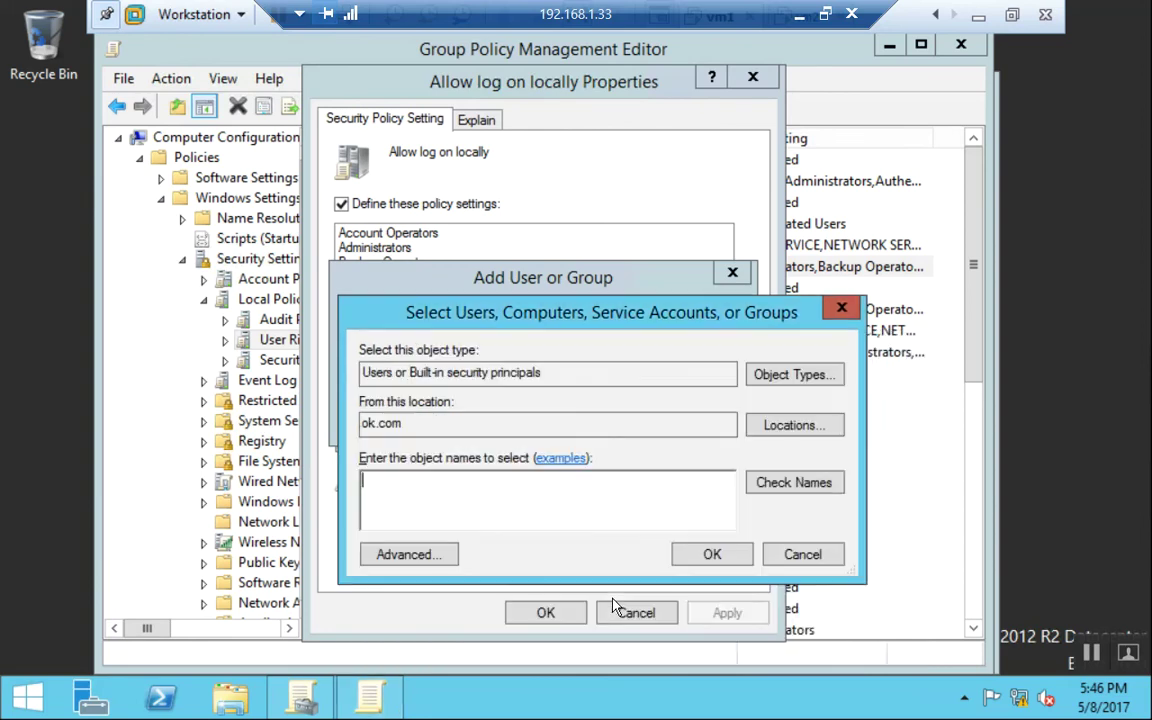
pyautogui.click(407, 554)
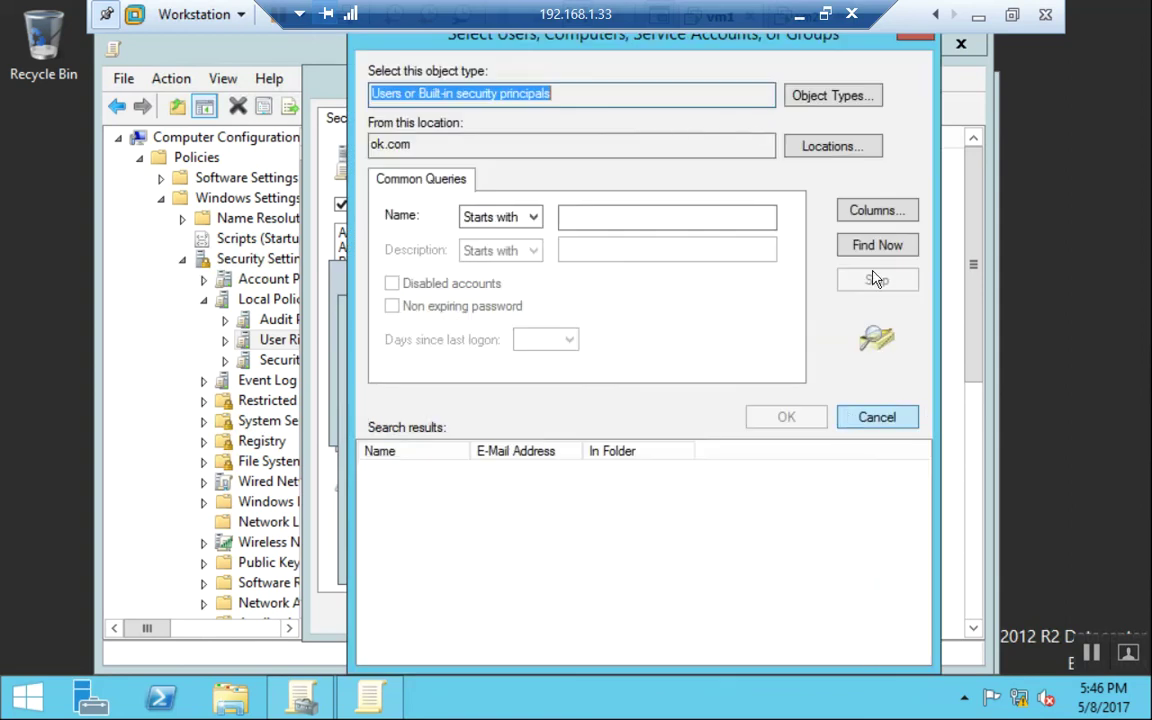
pyautogui.click(879, 245)
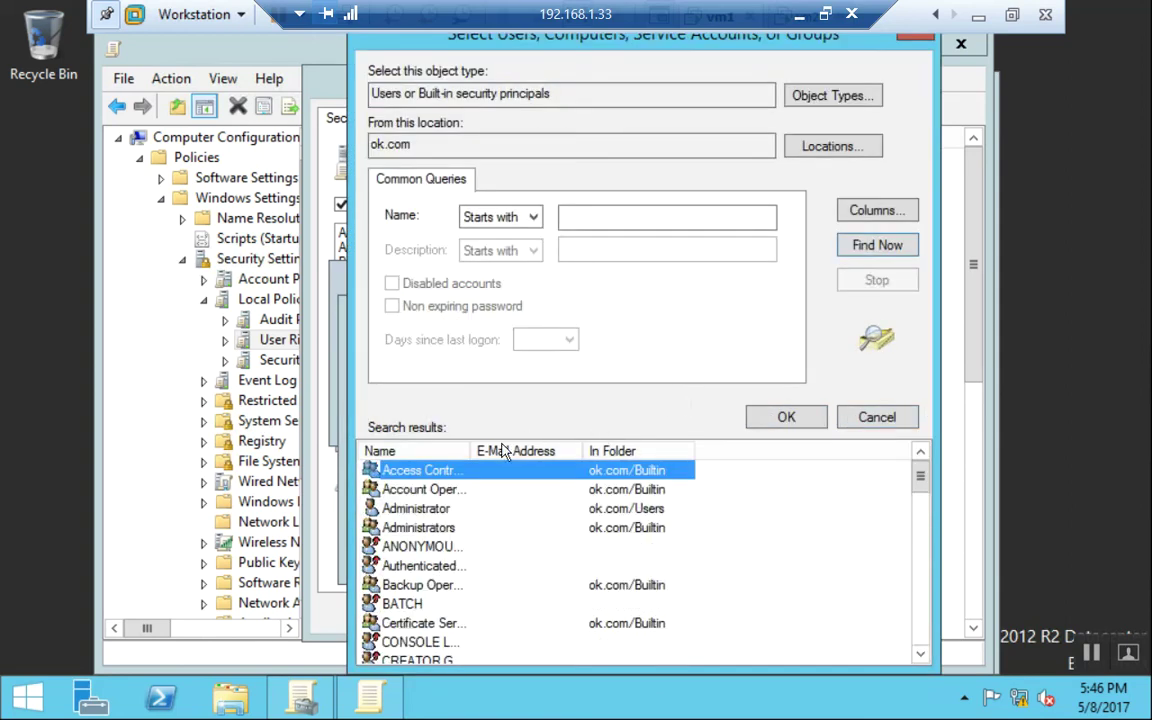
# Add OK\Administrator to Allow log on locally and apply the change.
pyautogui.moveTo(476, 450); pyautogui.dragTo(650, 451)
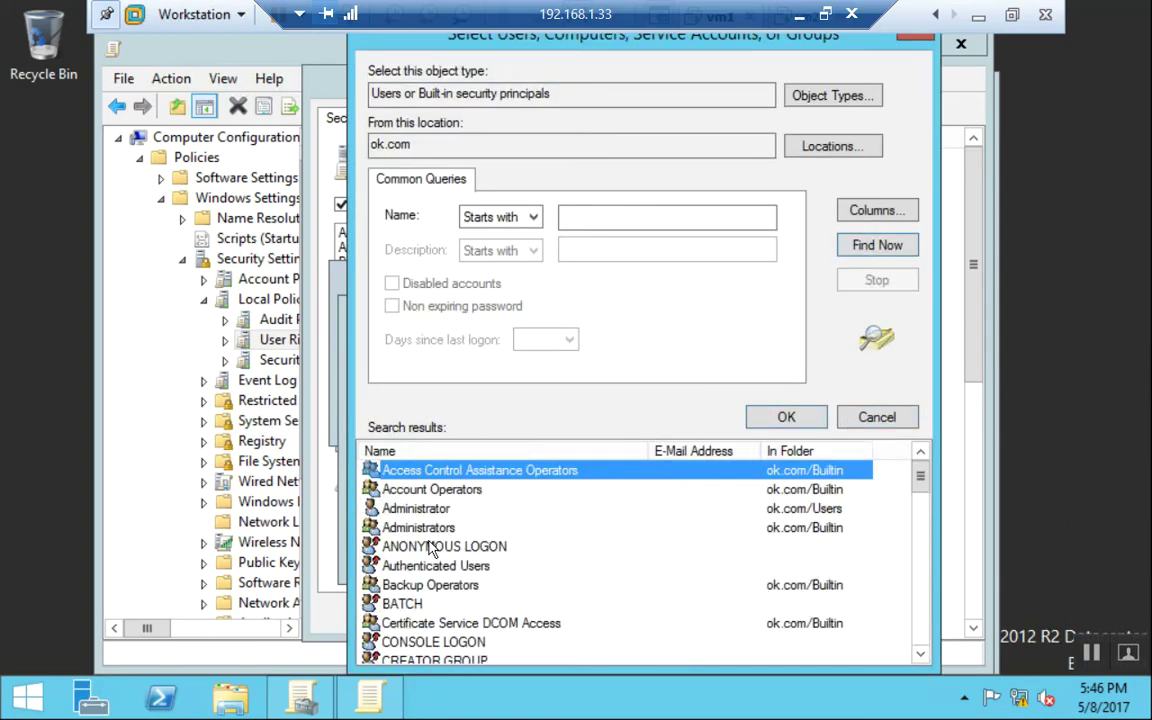
pyautogui.click(444, 515)
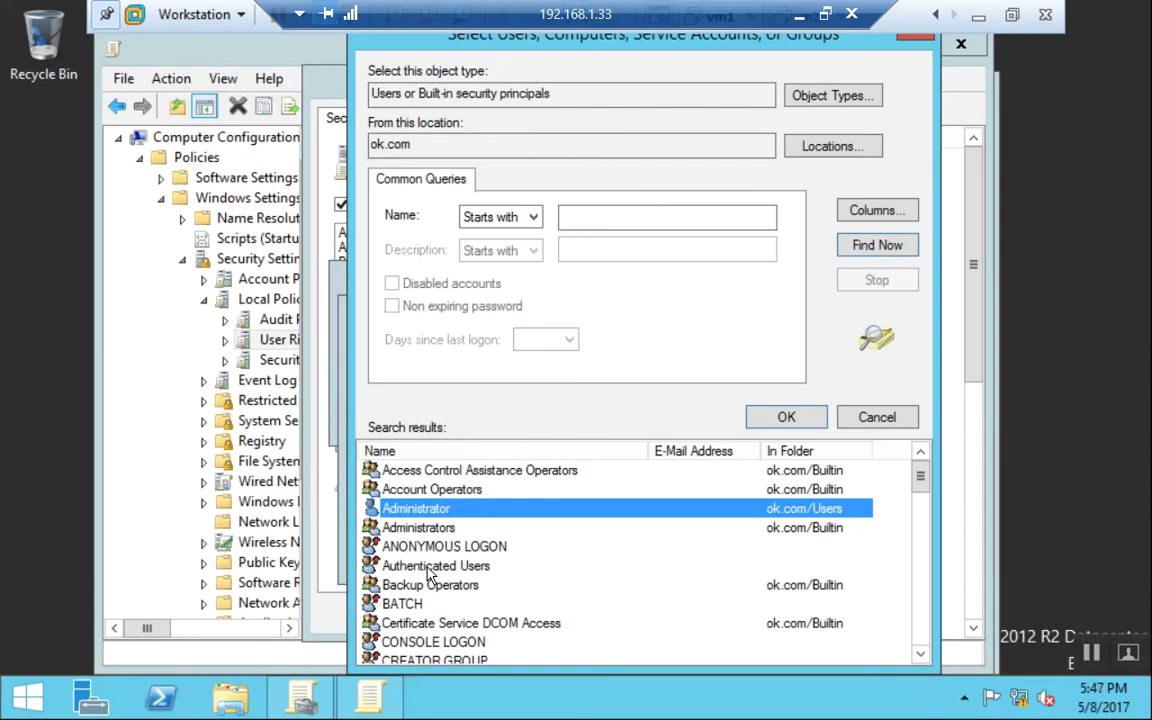
pyautogui.click(792, 418)
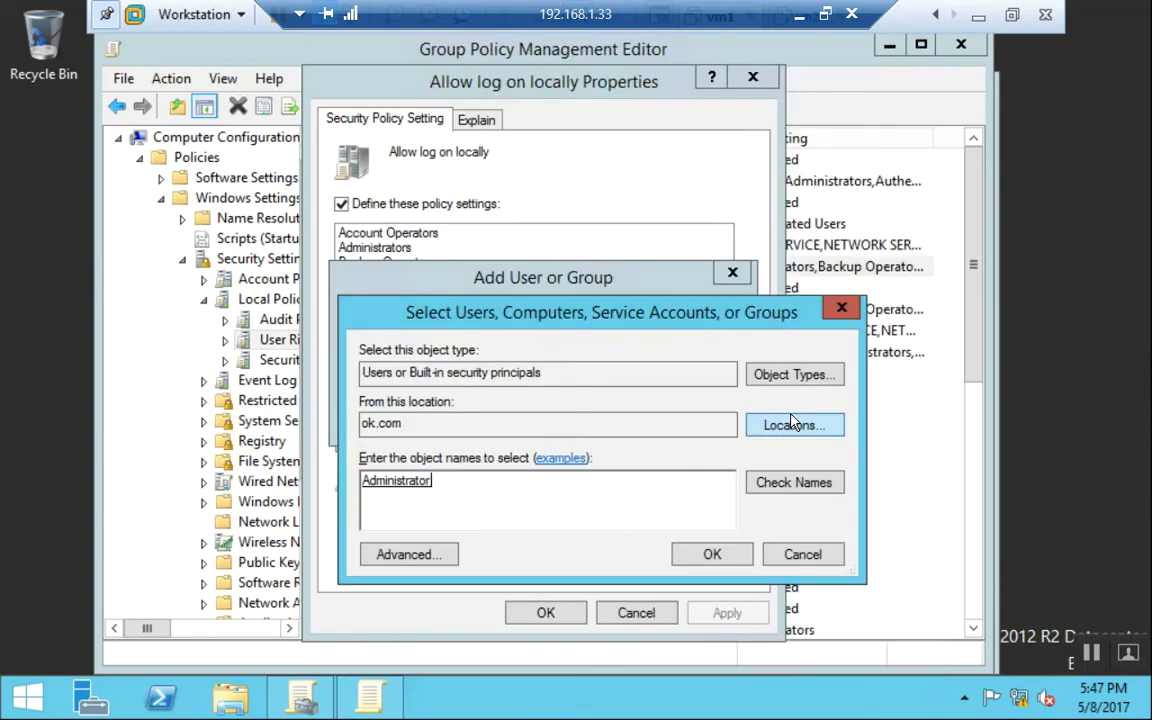
pyautogui.click(714, 553)
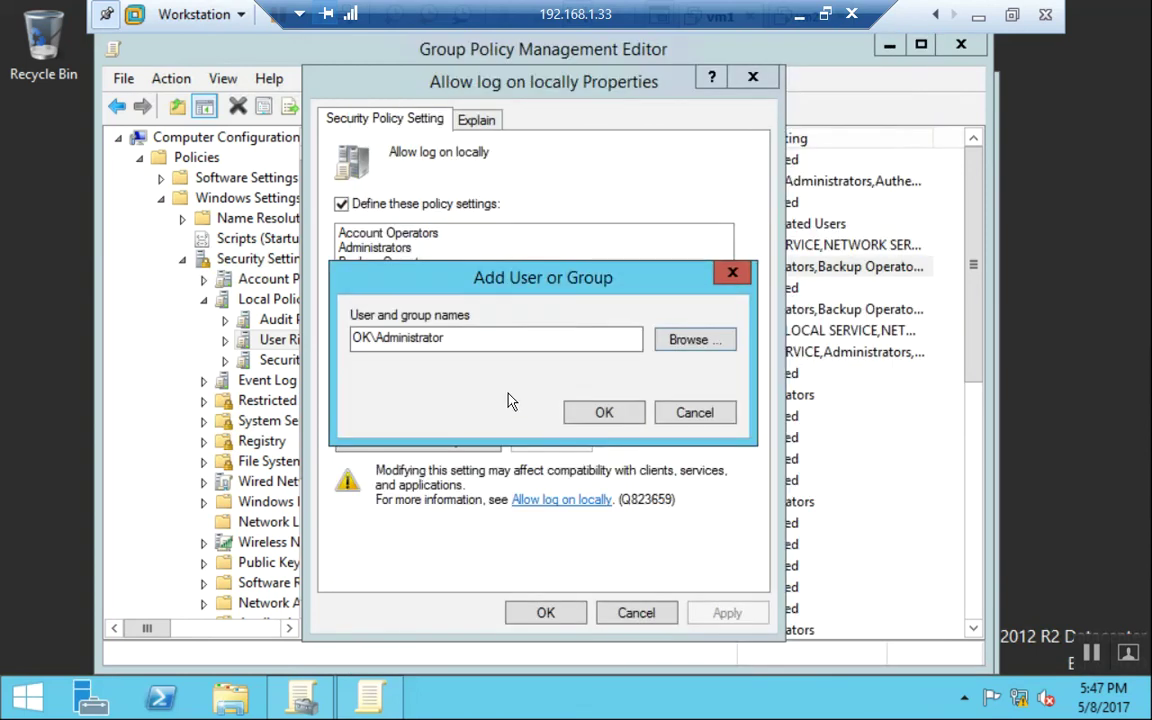
pyautogui.click(601, 412)
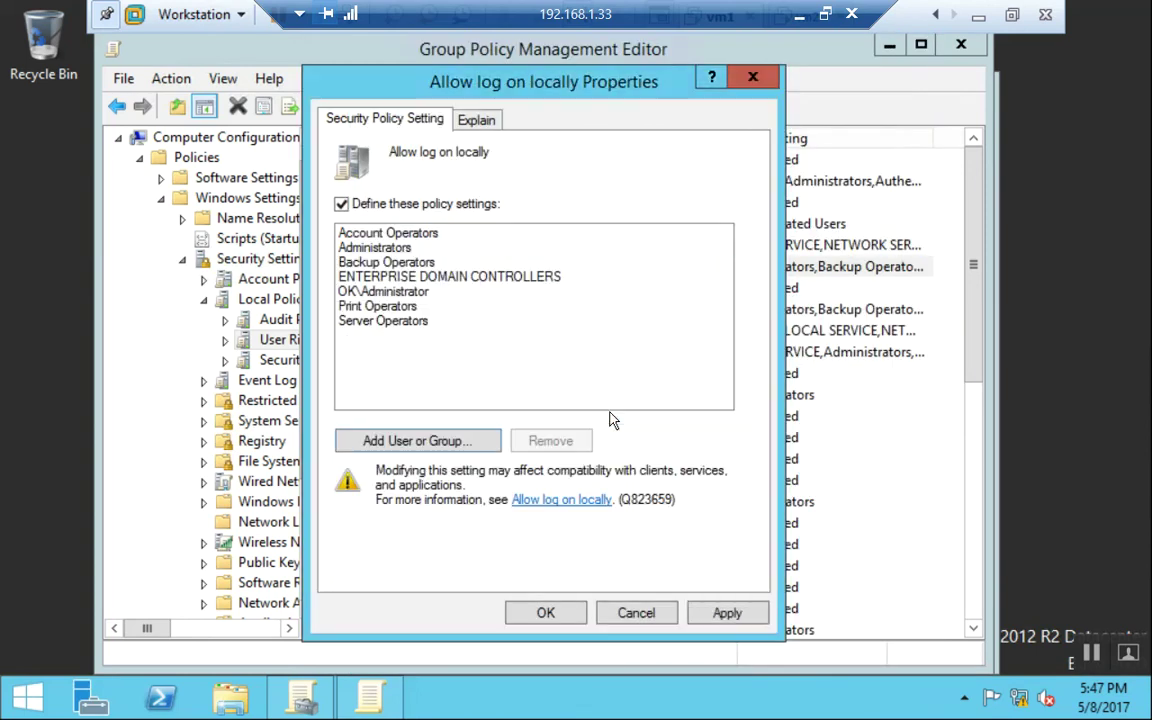
pyautogui.click(740, 620)
pyautogui.click(556, 613)
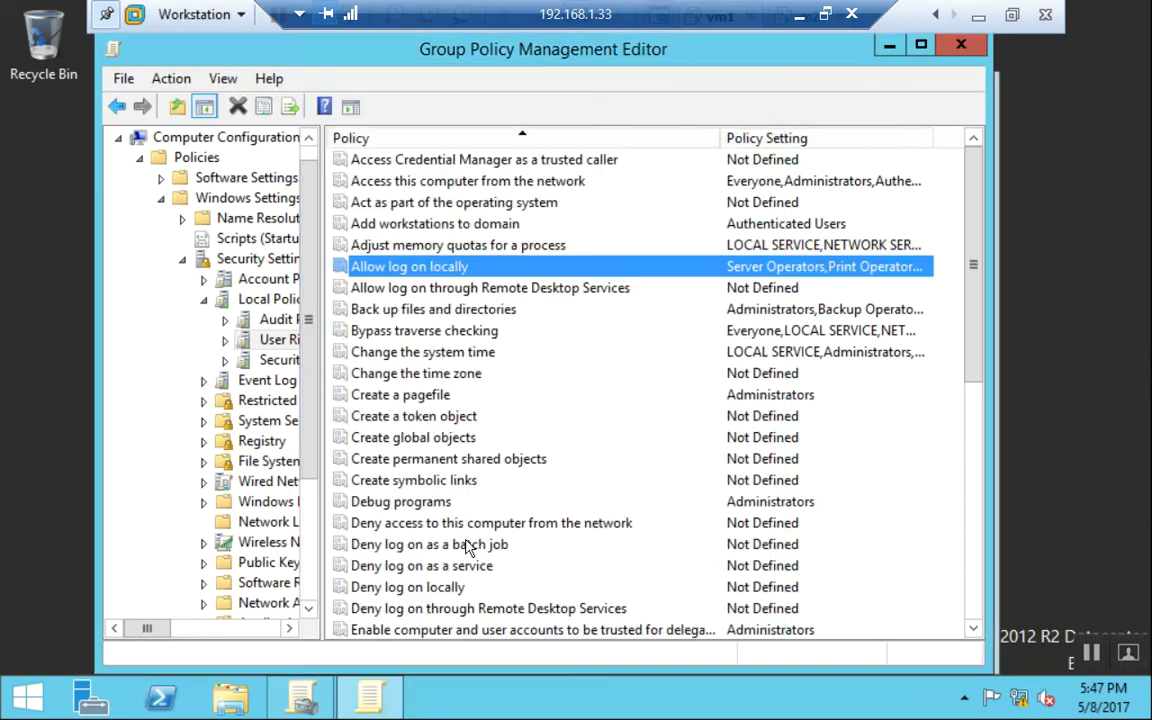
# Close both Group Policy windows and run 'gpupdate /force' from the Run dialog.
pyautogui.click(960, 44)
pyautogui.hotkey('alt', 'F4')
pyautogui.press('super+r')
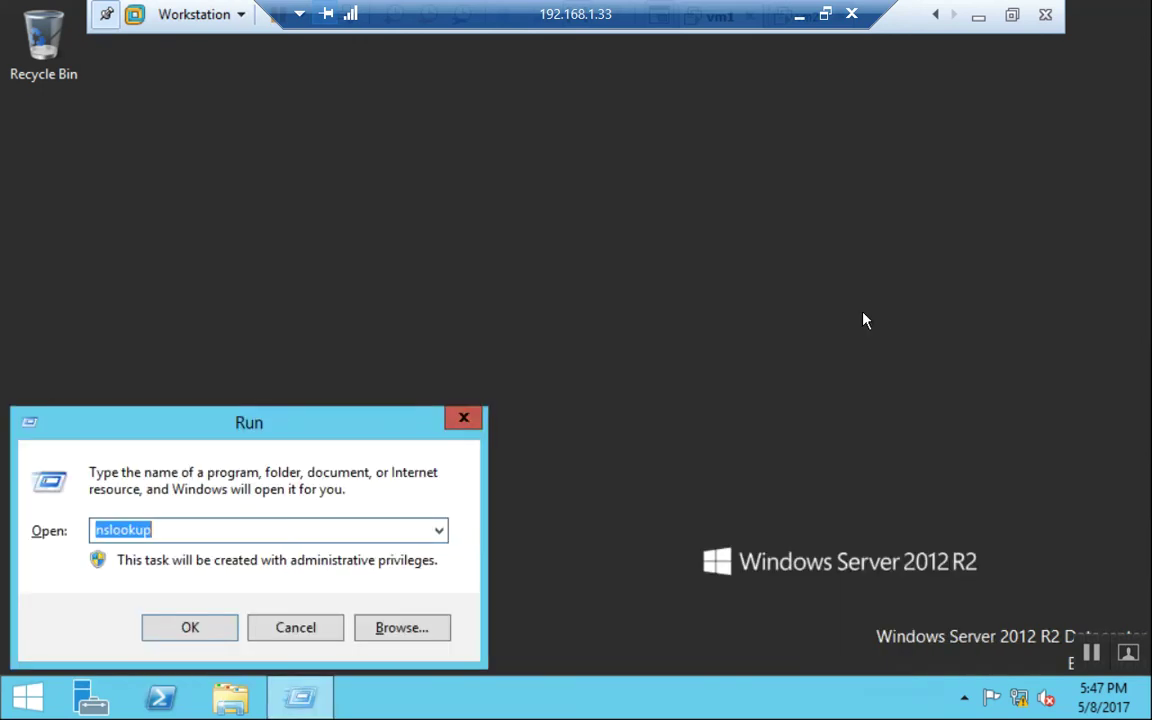
pyautogui.write('gpupdate')
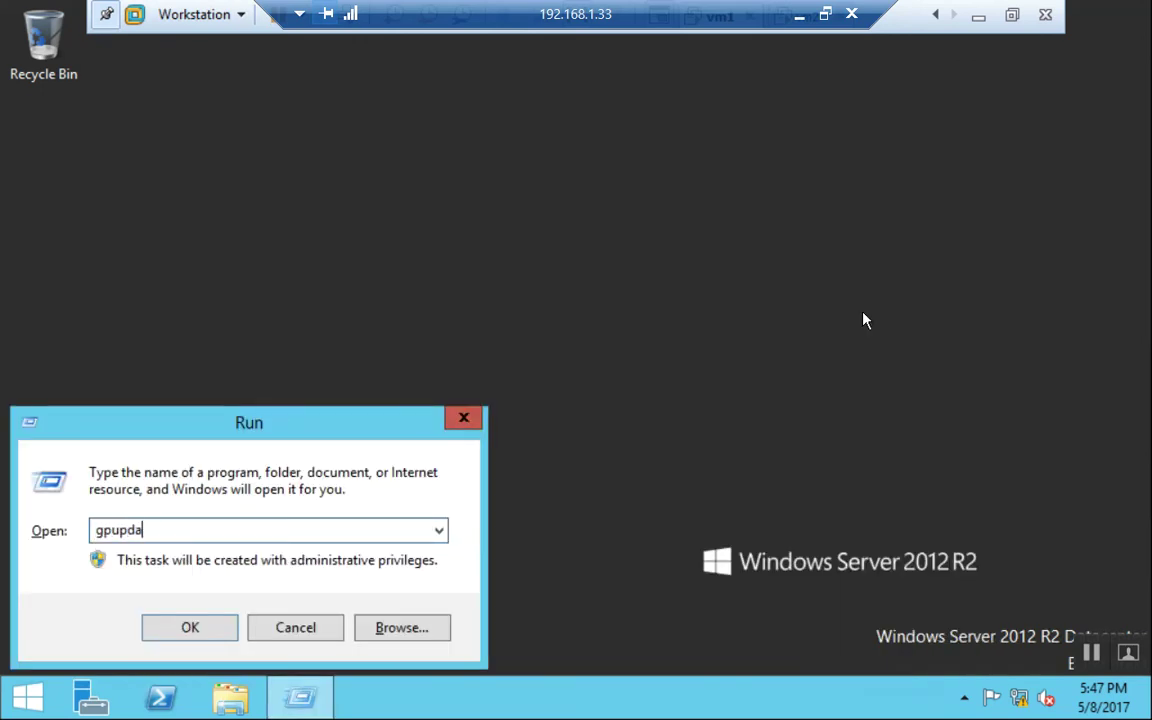
pyautogui.write(' /force')
pyautogui.press('Return')
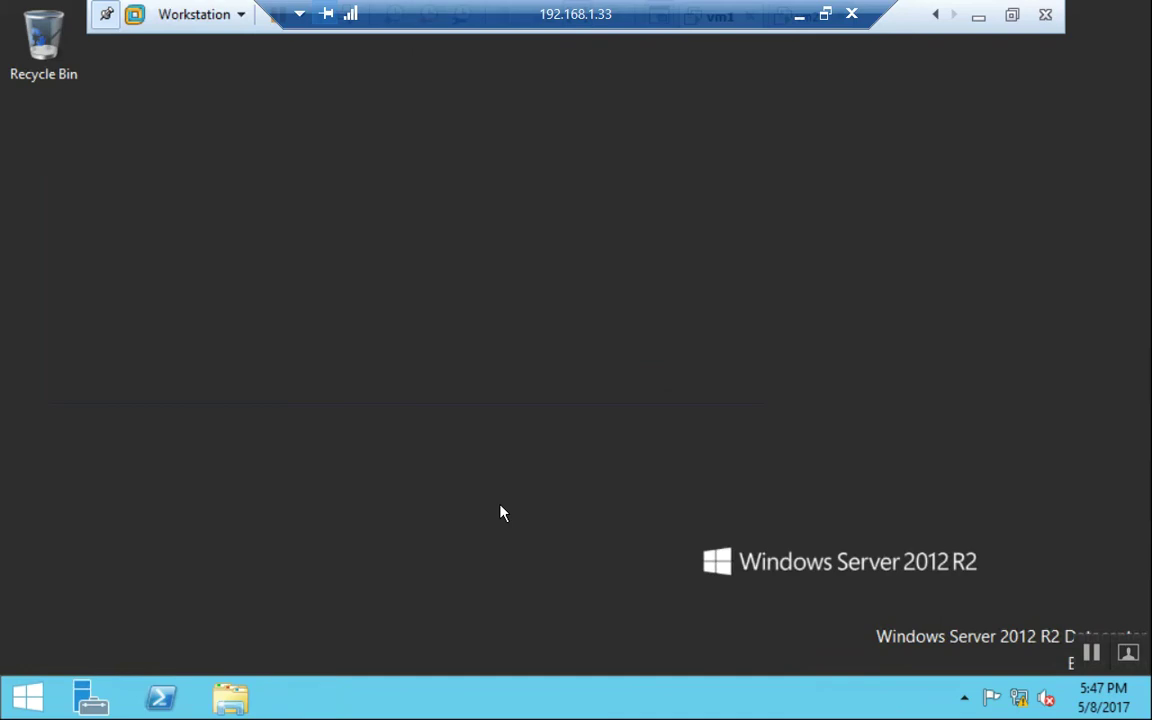
# Sign out of the current Administrator session from the Start screen.
pyautogui.click(27, 697)
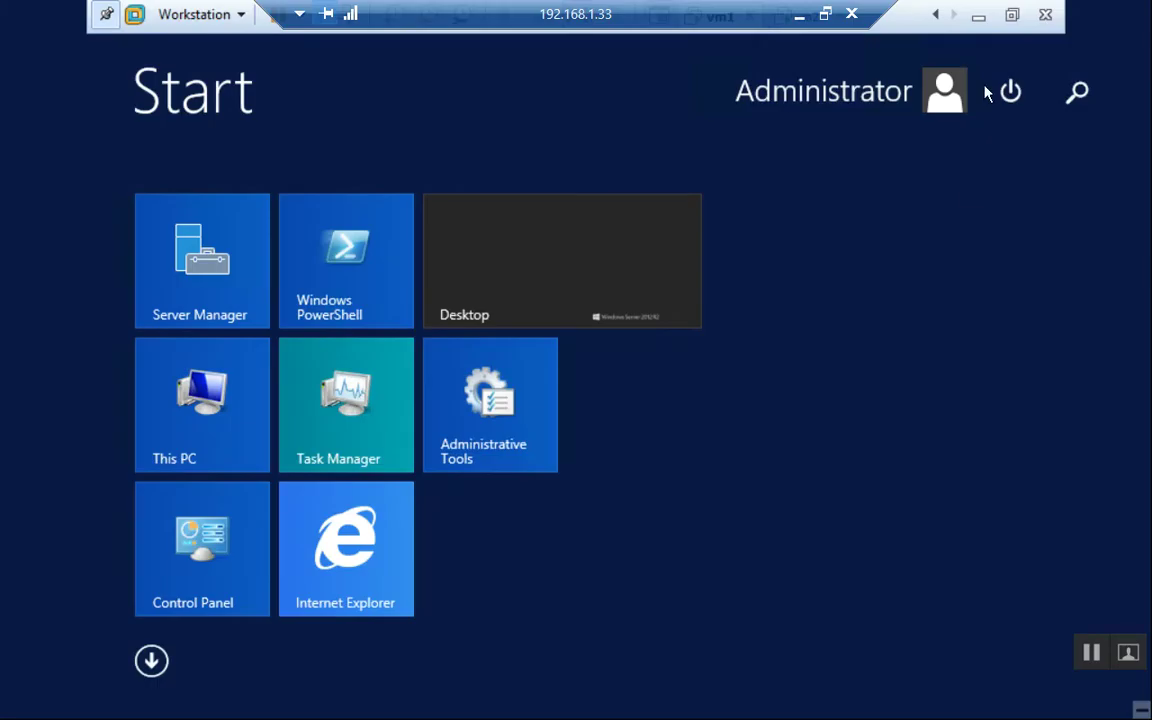
pyautogui.click(880, 100)
pyautogui.click(748, 206)
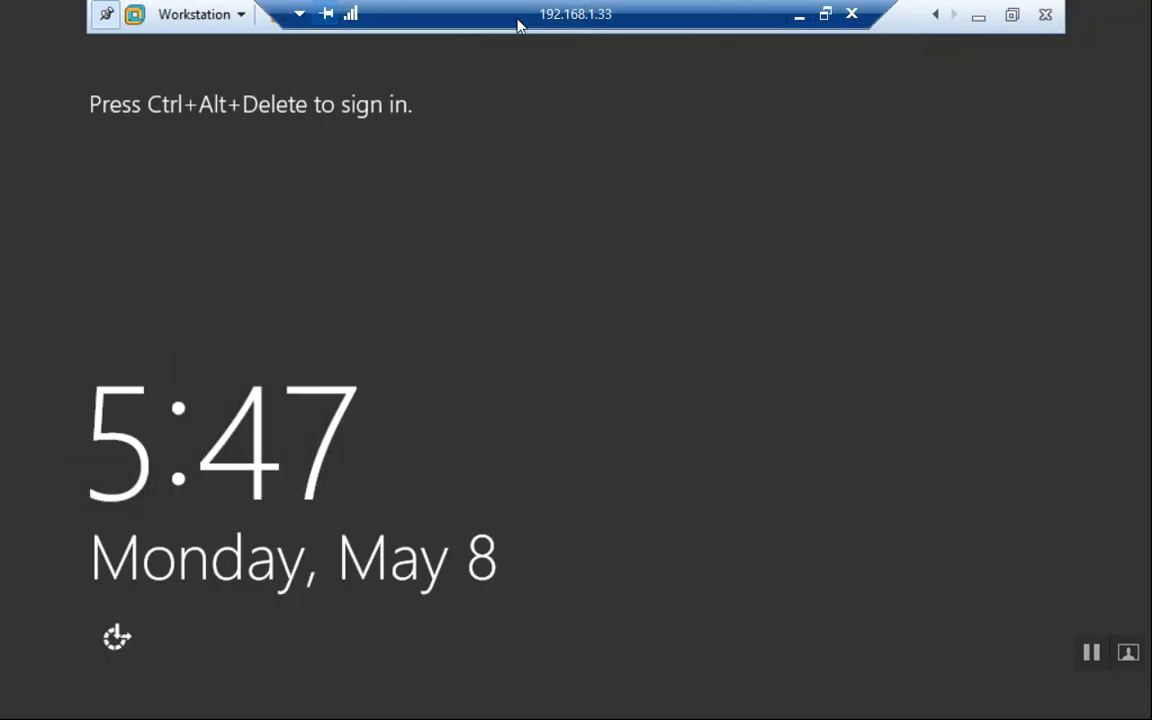
# Sign in as another user with 'ok\administrator' and its password.
pyautogui.click(345, 14)
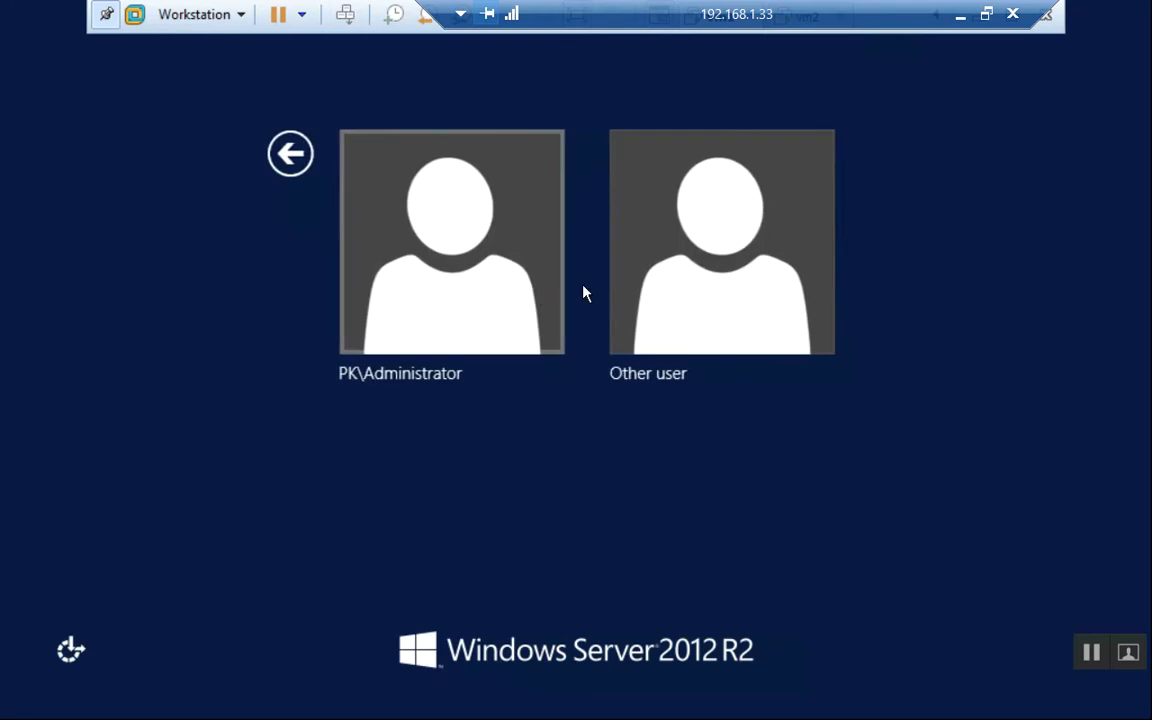
pyautogui.click(745, 265)
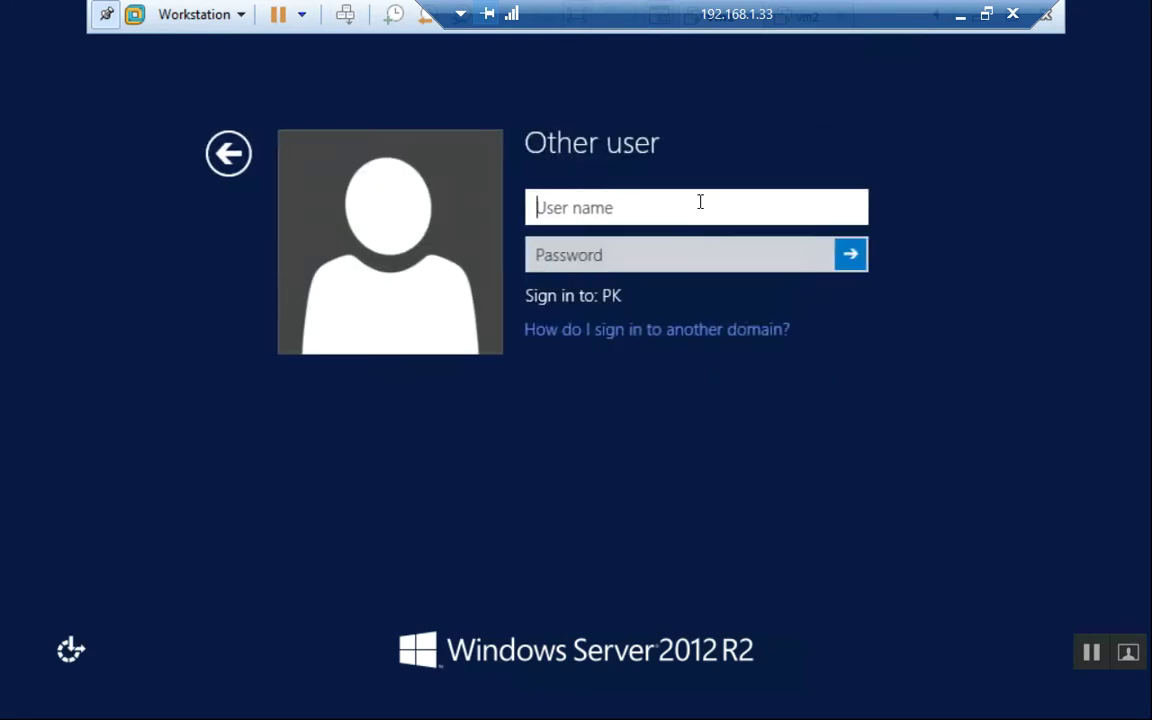
pyautogui.write('ok')
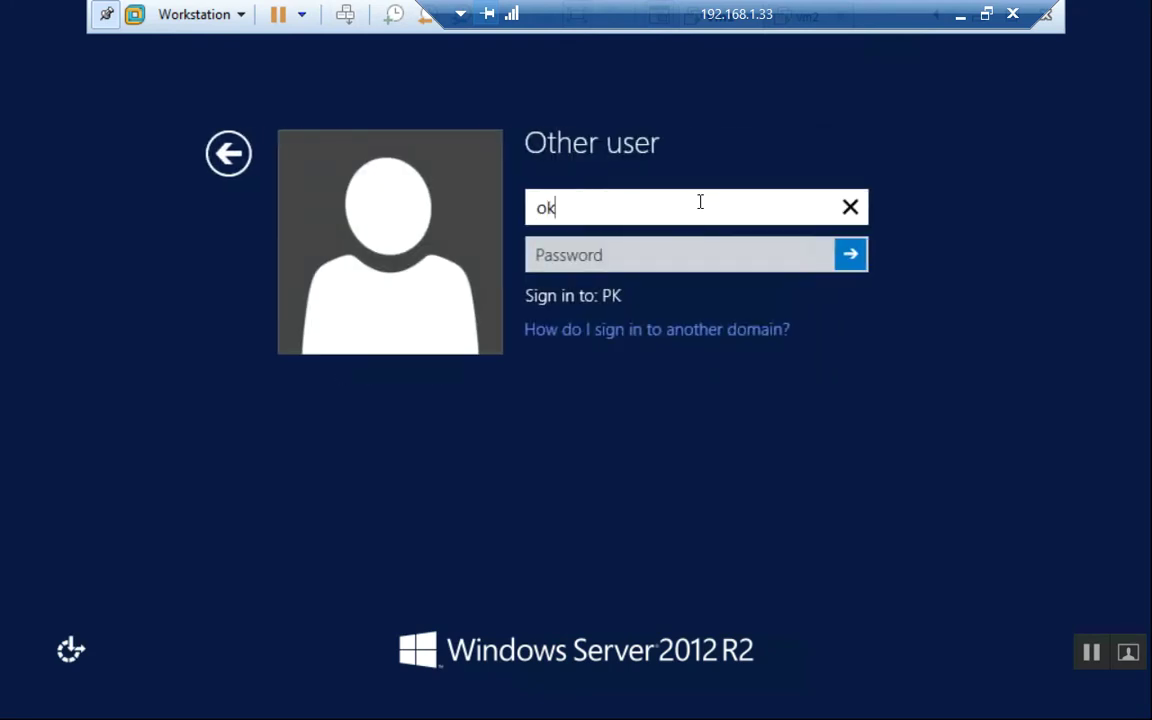
pyautogui.write('\\administrator')
pyautogui.press('Tab')
pyautogui.write('•••••••••')
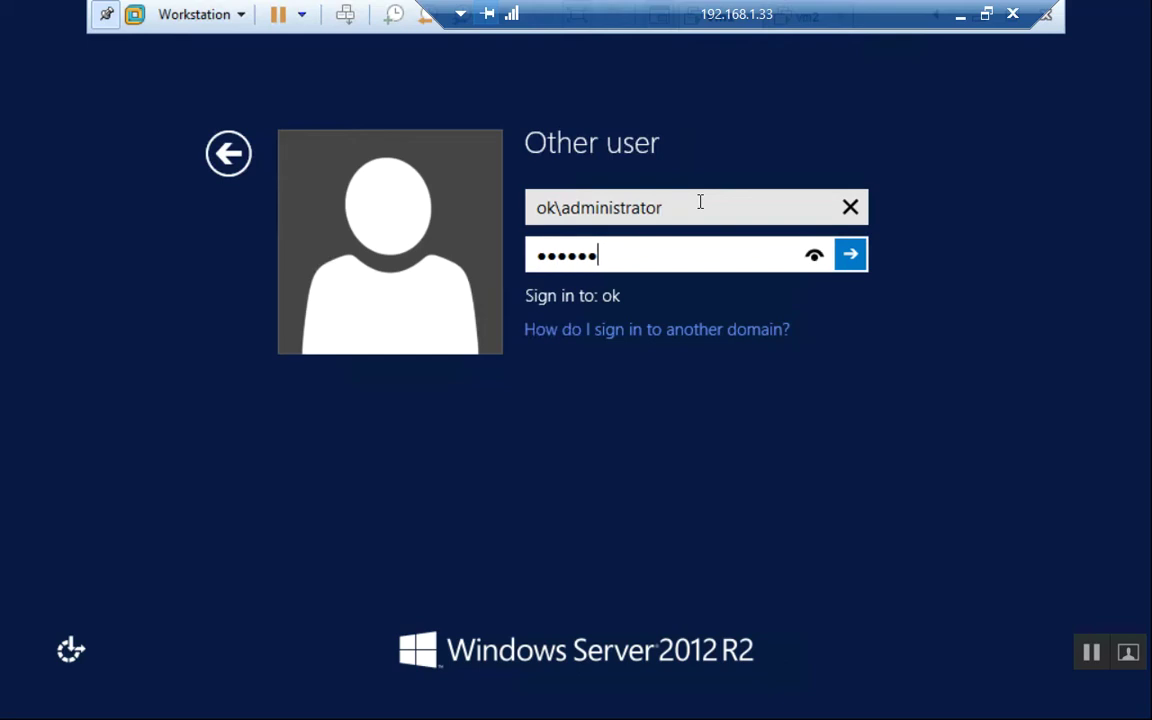
pyautogui.press('Return')
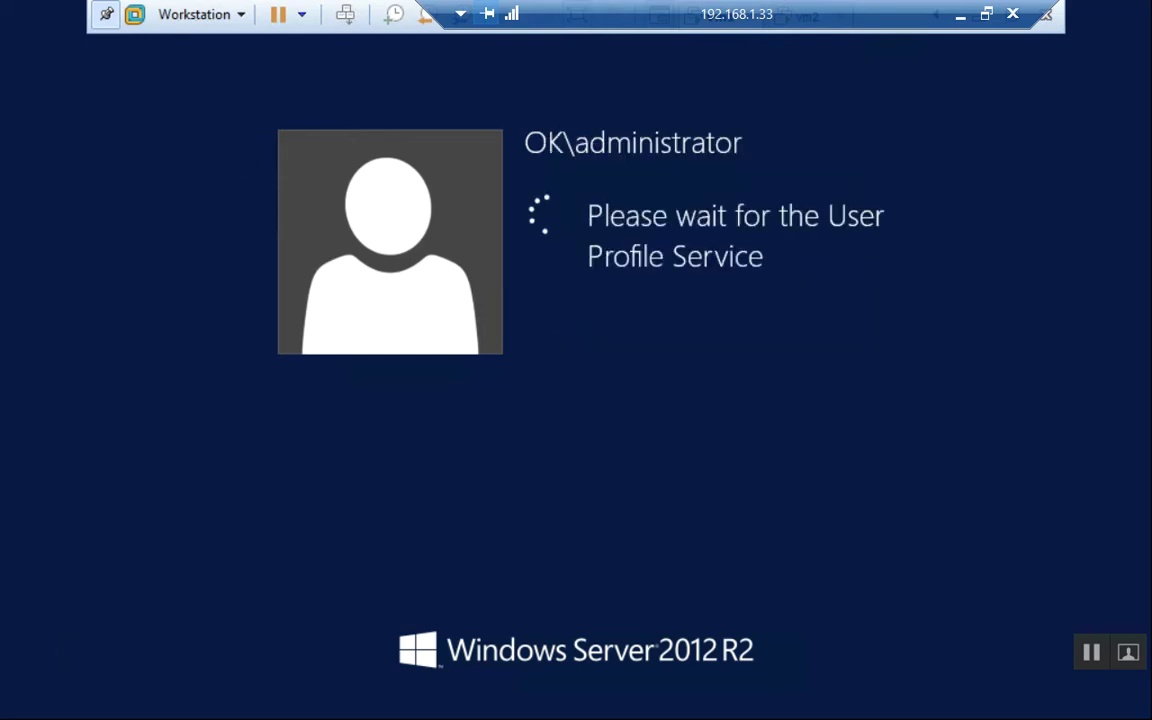